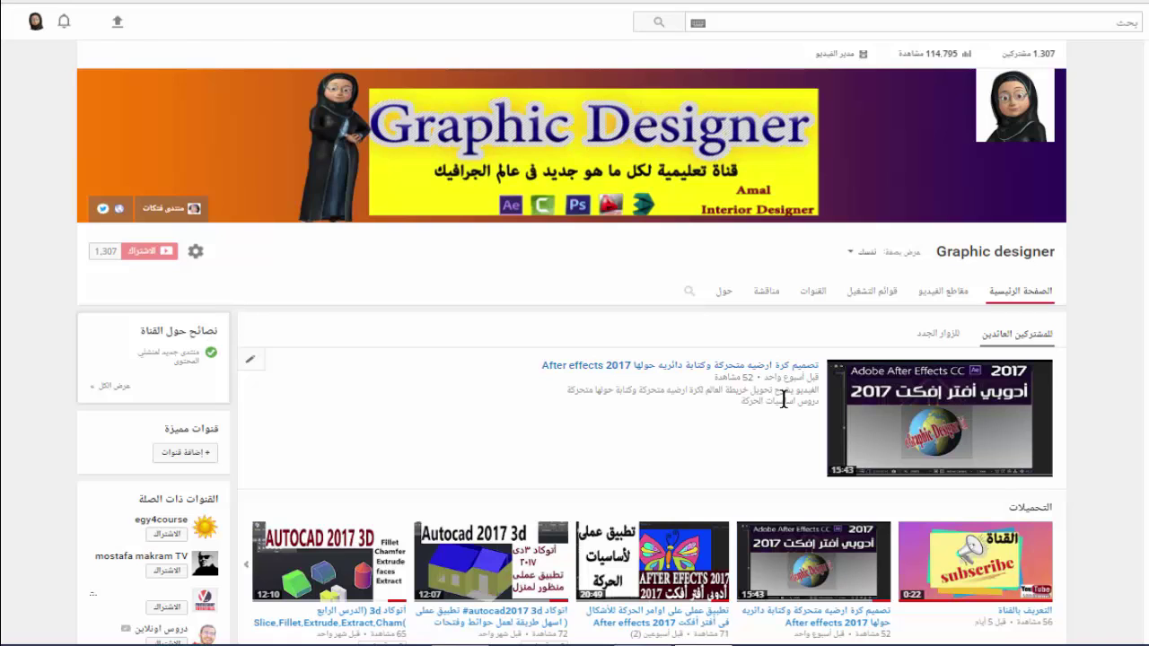
# - Advance the After Effects 2017 shelf twice to reveal its numbered lessons and installation video
pyautogui.scroll(-1, 784, 399)
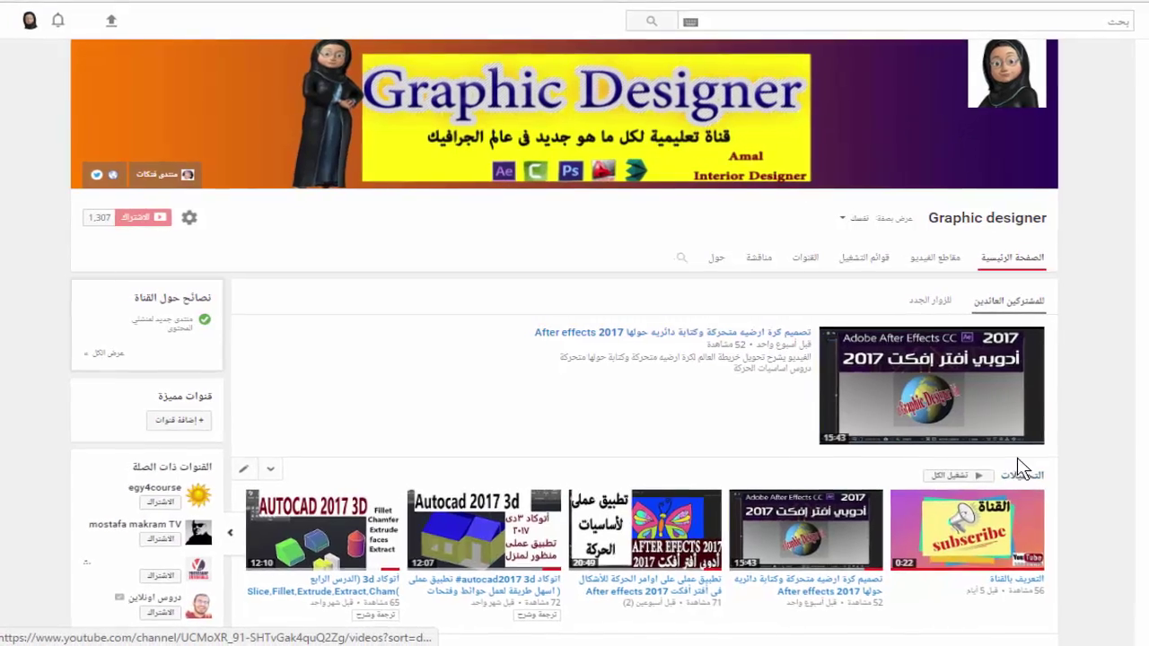
pyautogui.scroll(-2, 648, 359)
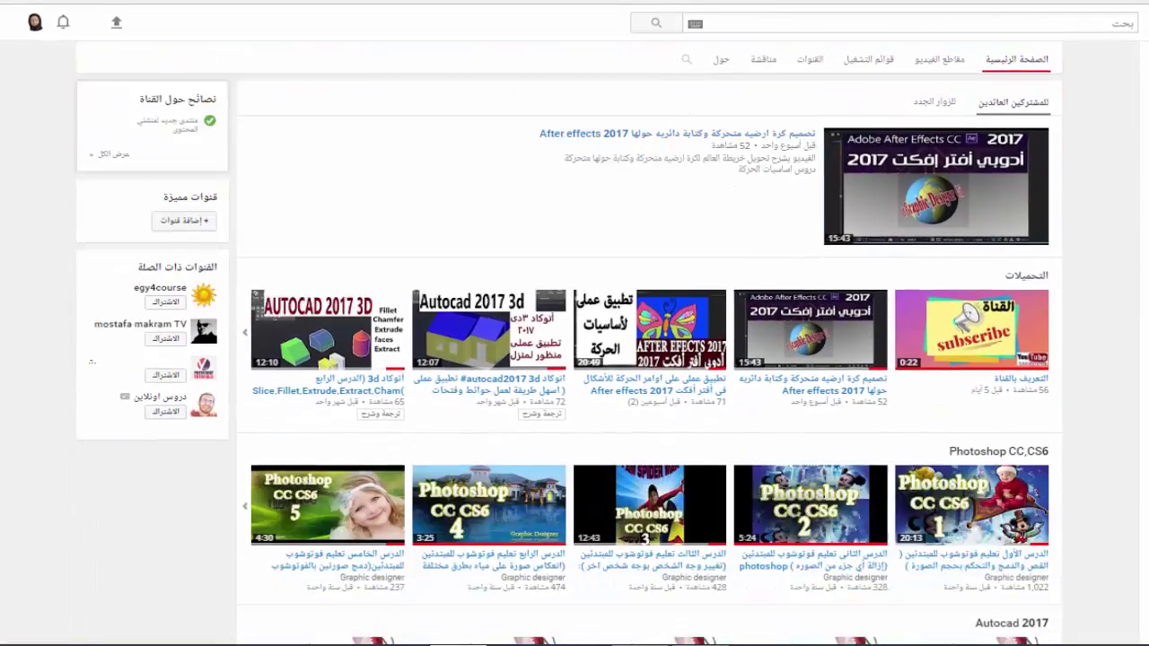
pyautogui.scroll(-5, 649, 359)
pyautogui.scroll(-1, 649, 359)
pyautogui.scroll(-2, 649, 359)
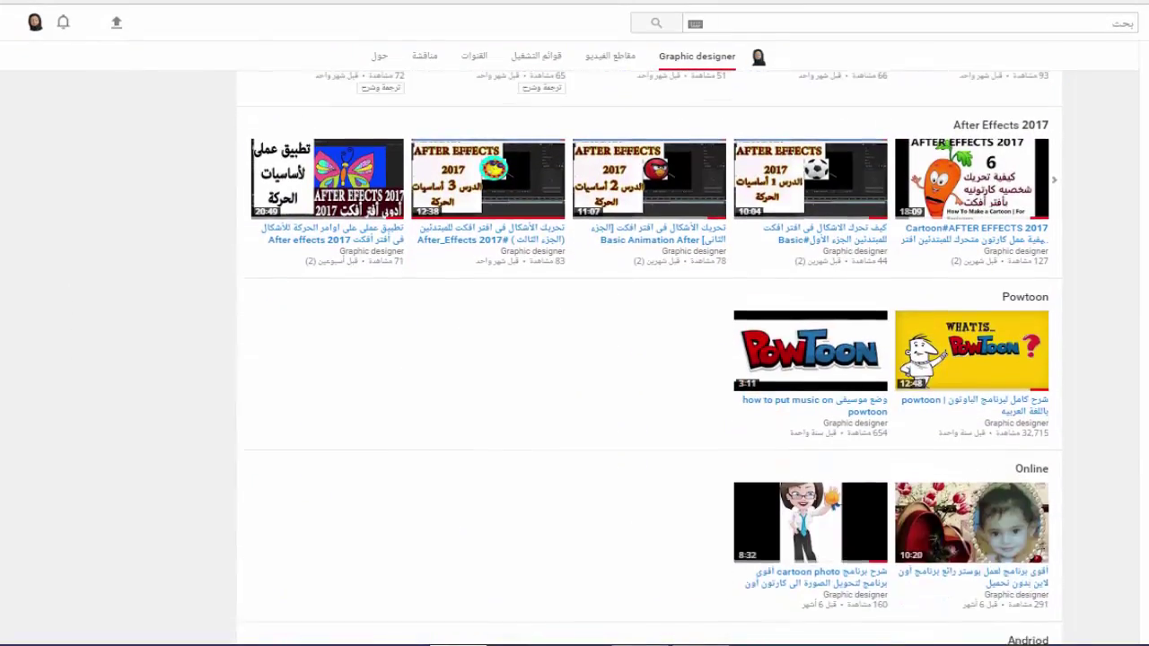
pyautogui.scroll(2, 1068, 422)
pyautogui.scroll(1, 1068, 422)
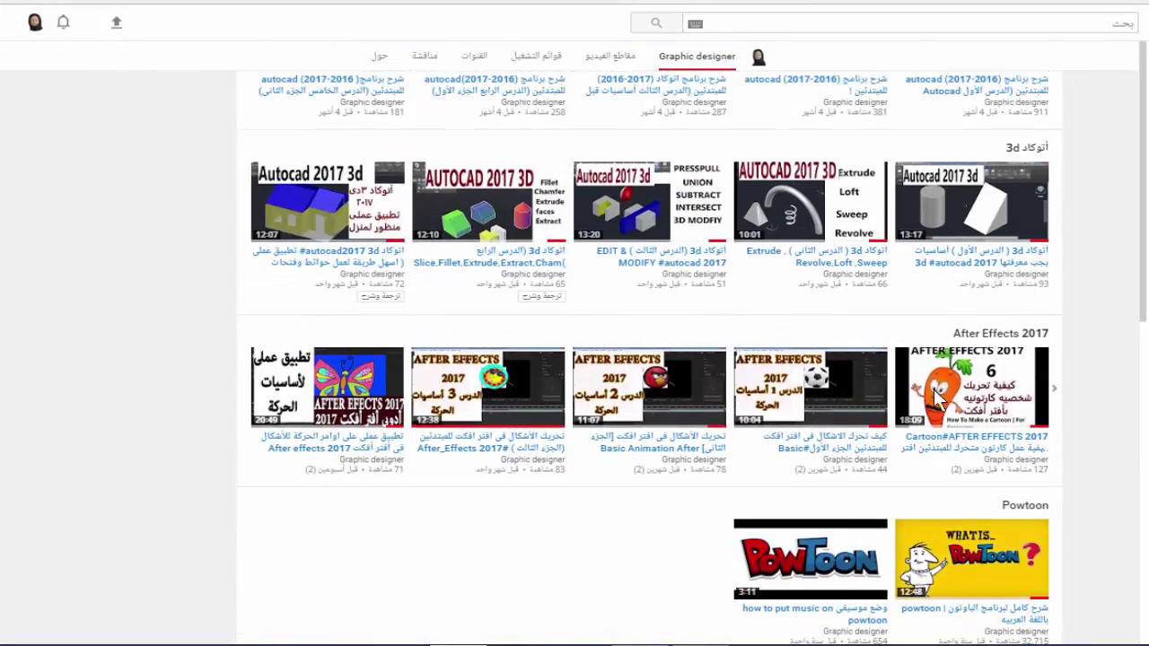
pyautogui.click(1065, 395)
pyautogui.click(1068, 397)
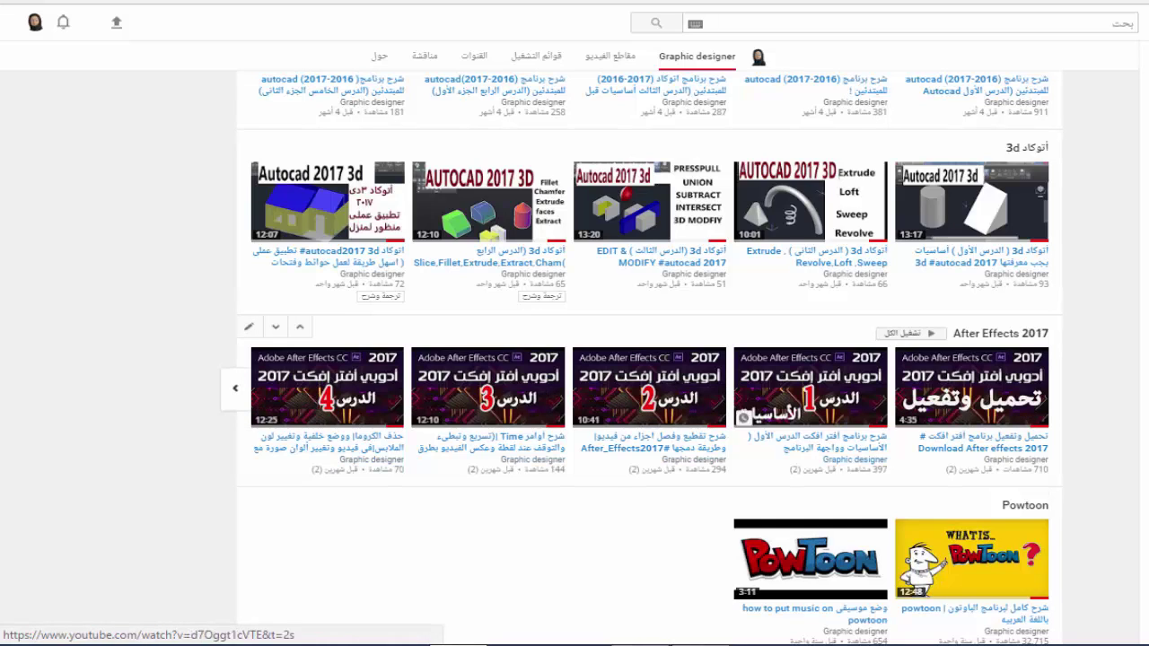
# - Advance the Photoshop CC,CS6 shelf to lessons 9–12, then return to the channel banner
pyautogui.scroll(3, 807, 386)
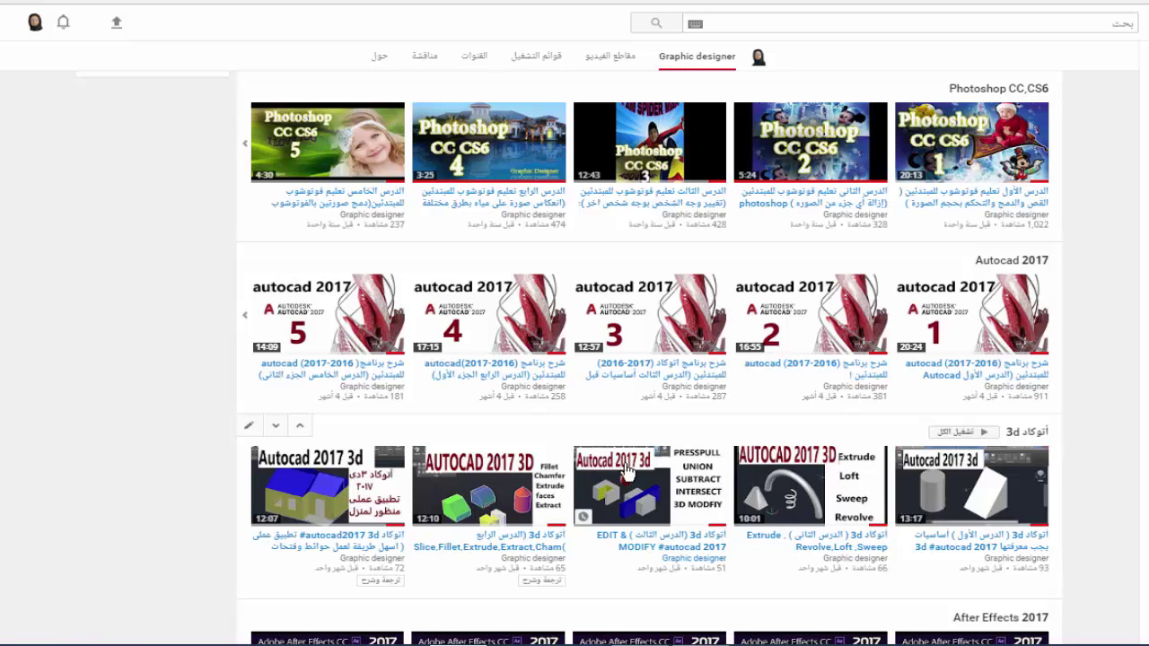
pyautogui.scroll(2, 1123, 257)
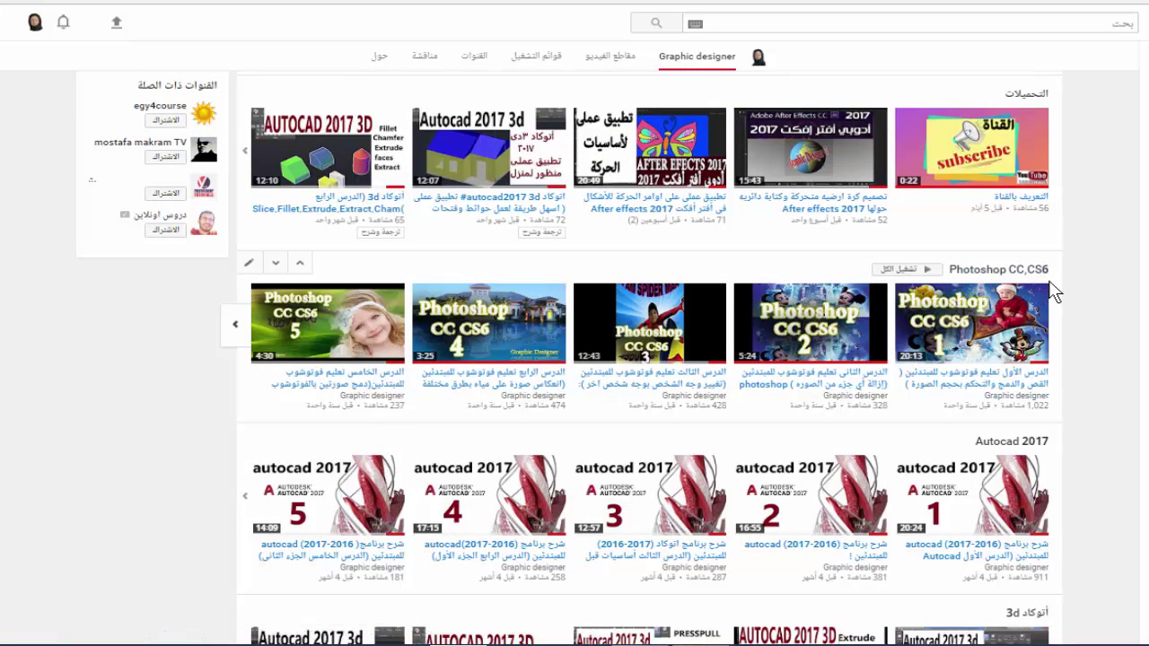
pyautogui.click(239, 325)
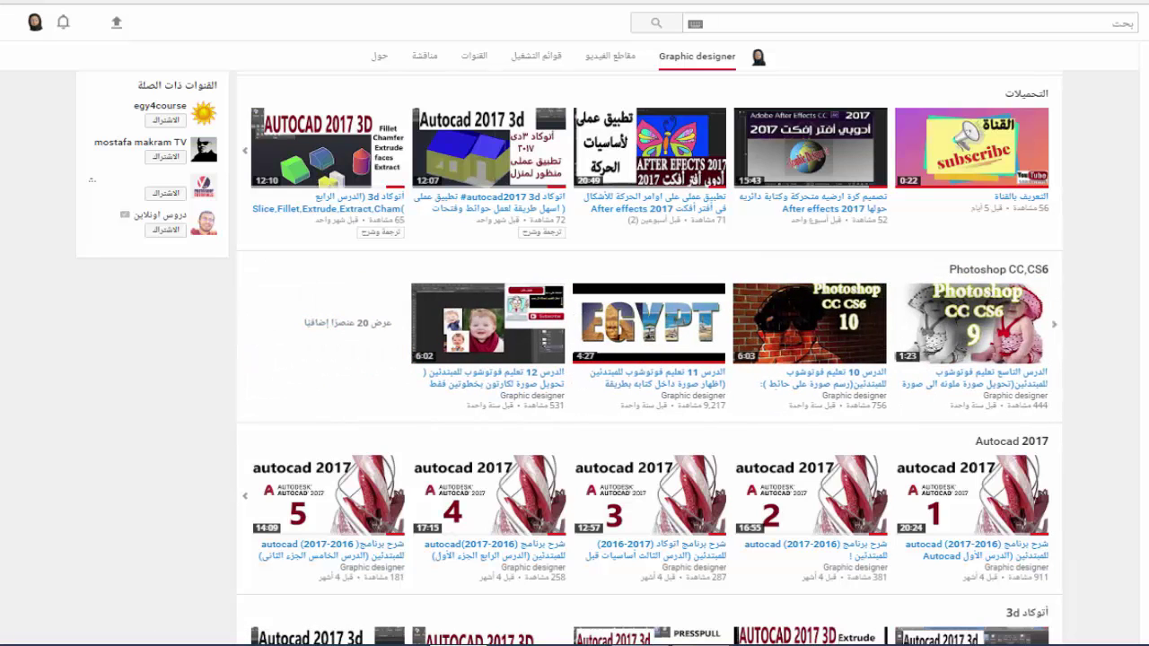
pyautogui.scroll(1, 575, 359)
pyautogui.scroll(5, 574, 359)
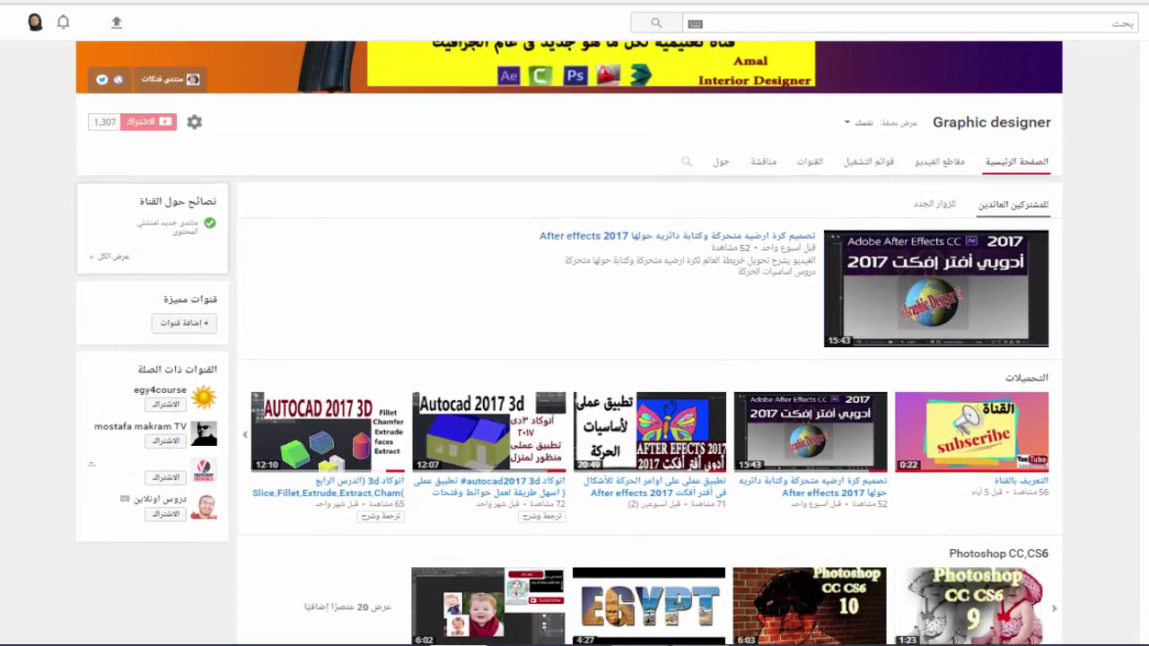
pyautogui.scroll(2, 574, 359)
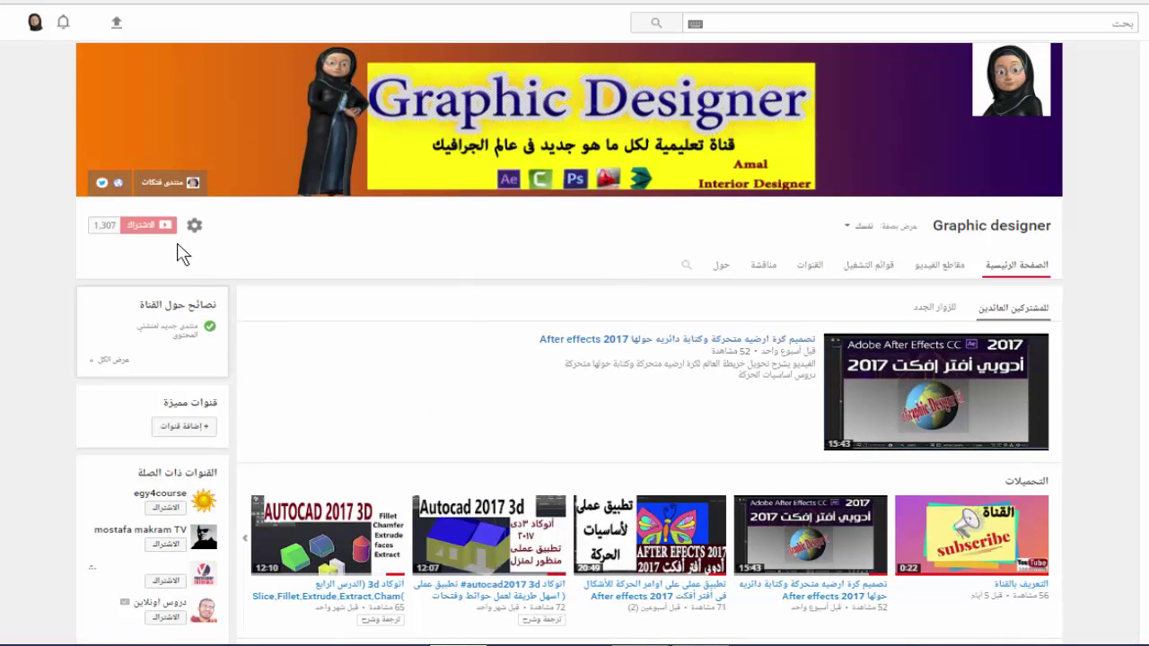
# - Scroll down the channel page toward the featured After Effects CC 2017 tutorial
pyautogui.scroll(-3, 569, 341)
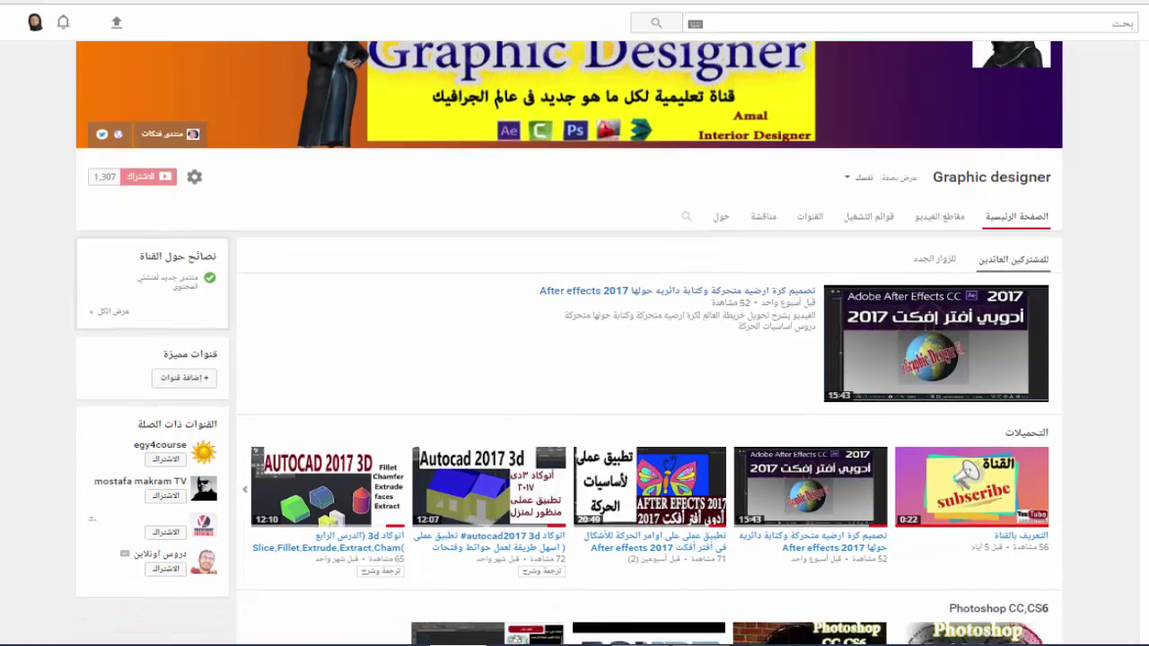
pyautogui.scroll(-6, 569, 341)
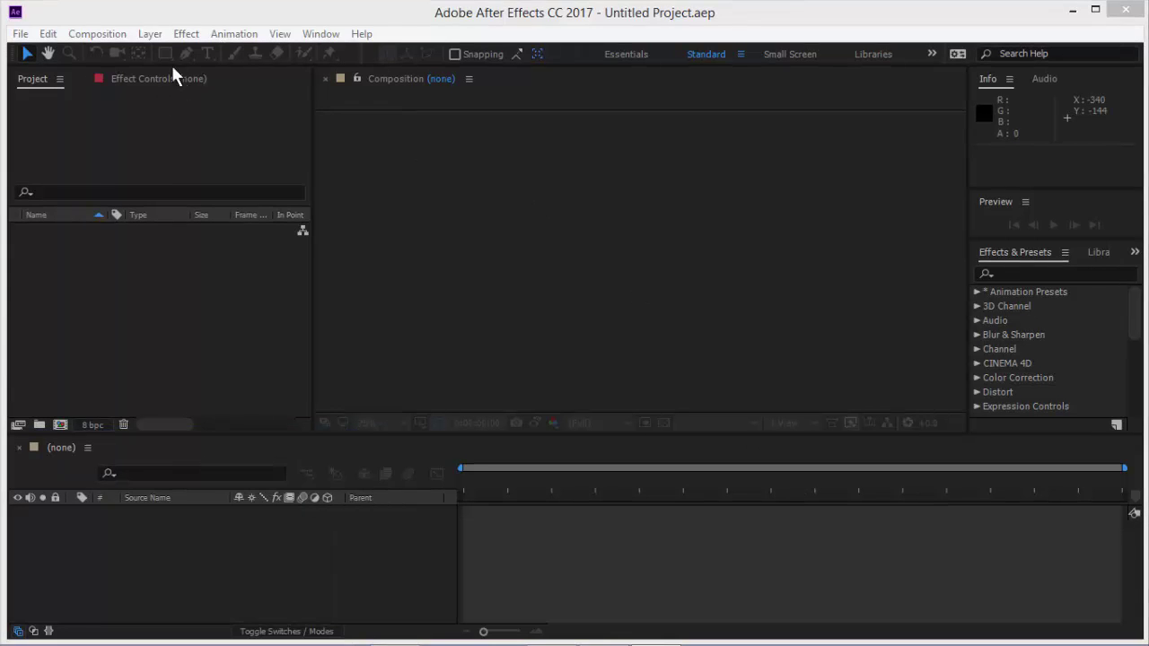
# - Create a composition named 'logo', HDTV 1080 29.97, 1920×1080, 10 seconds long
pyautogui.click(110, 36)
pyautogui.click(130, 52)
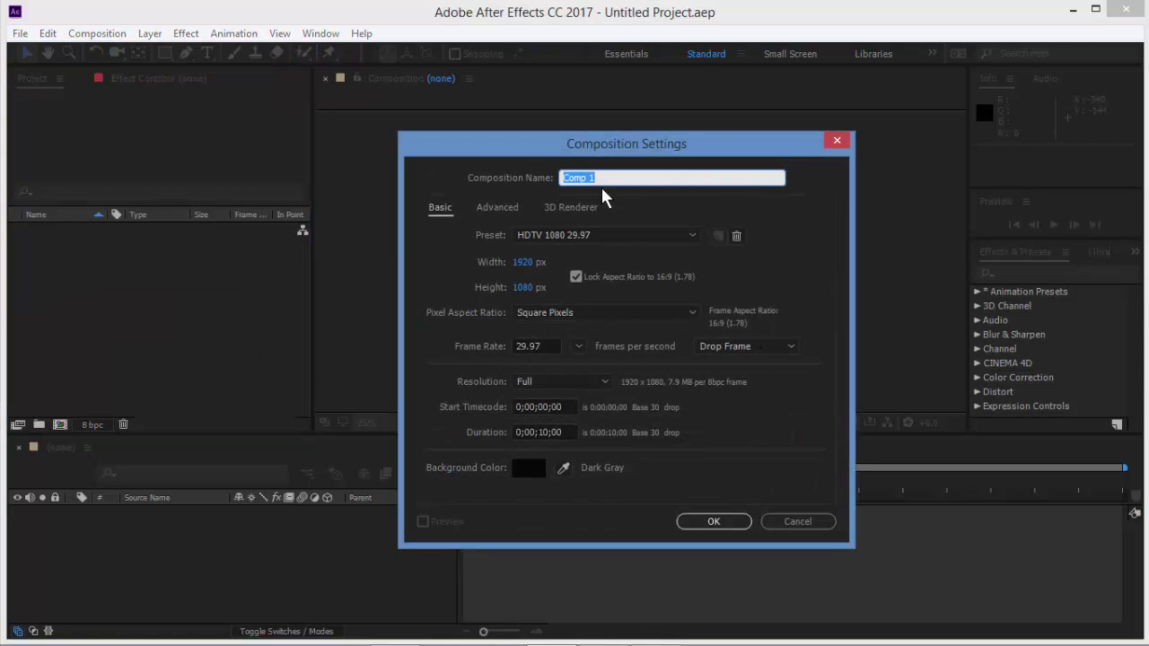
pyautogui.press('BackSpace')
pyautogui.write('logo')
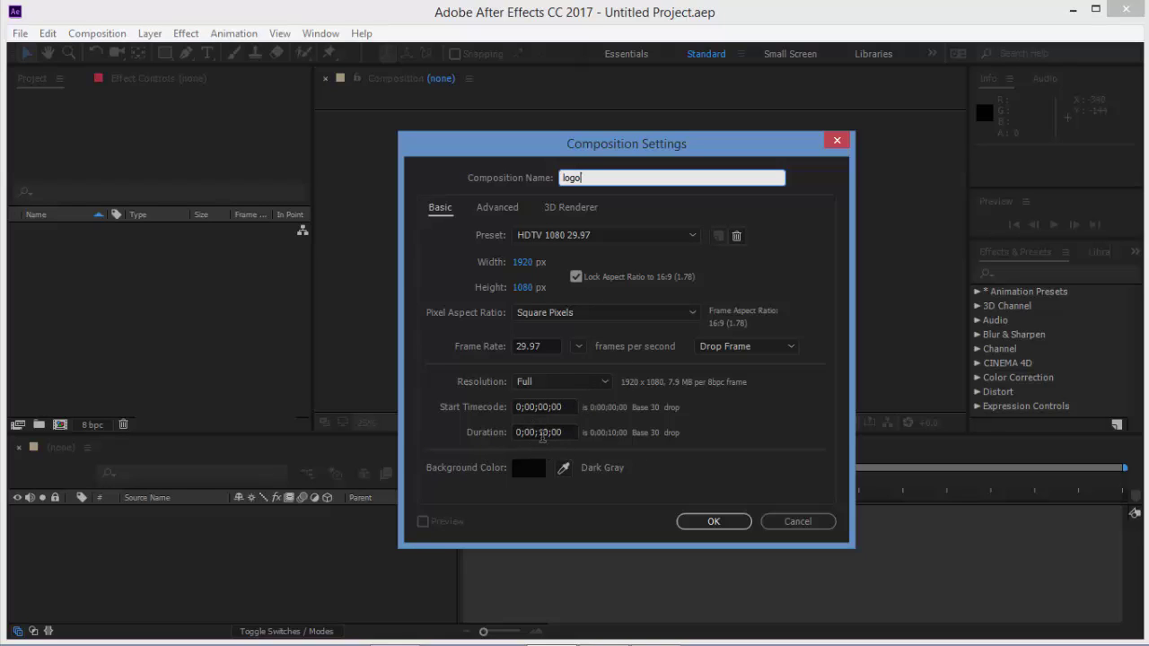
pyautogui.click(716, 524)
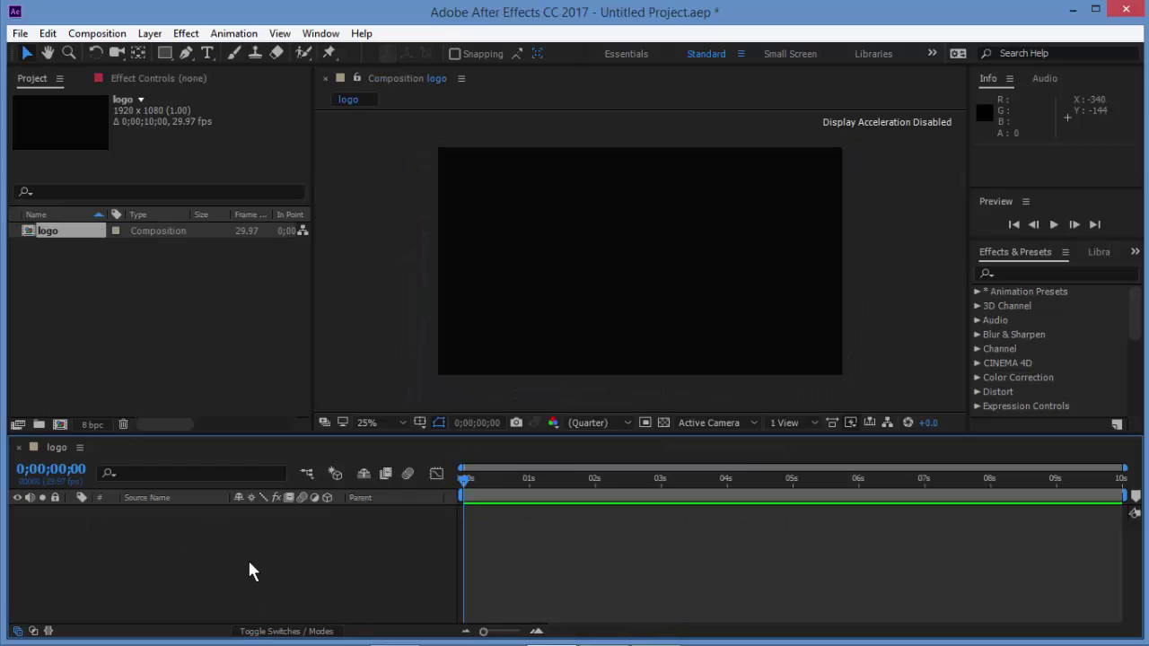
# - Add a 1920×1080 solid named 'background' in dark grey 242222
pyautogui.rightClick(212, 560)
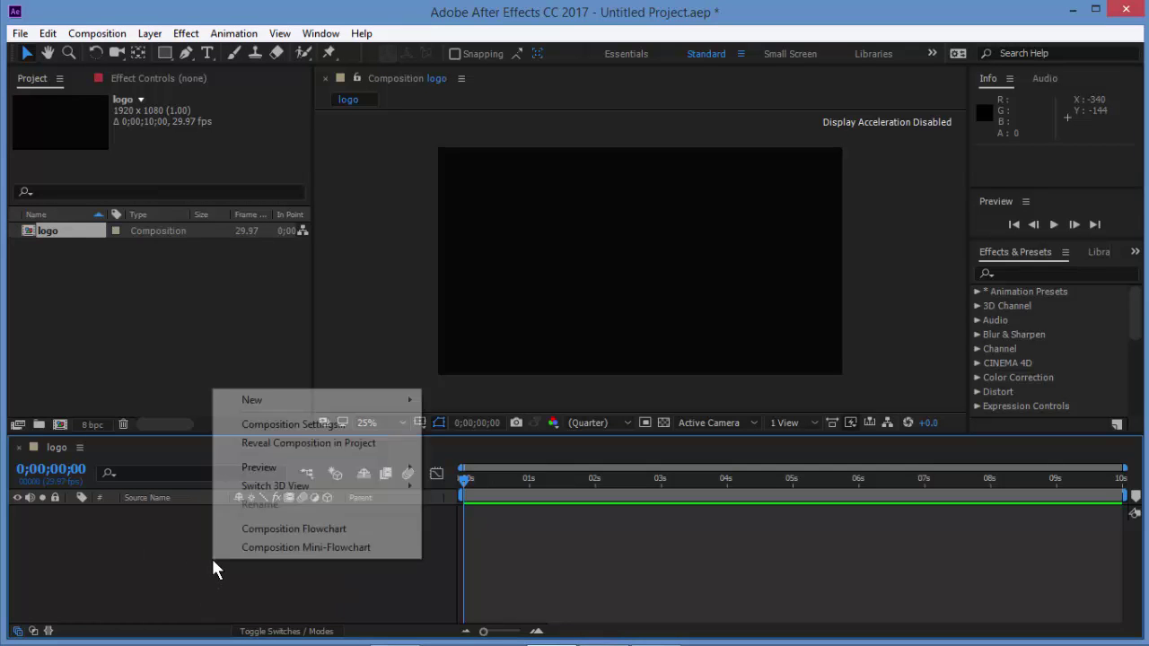
pyautogui.moveTo(262, 403)
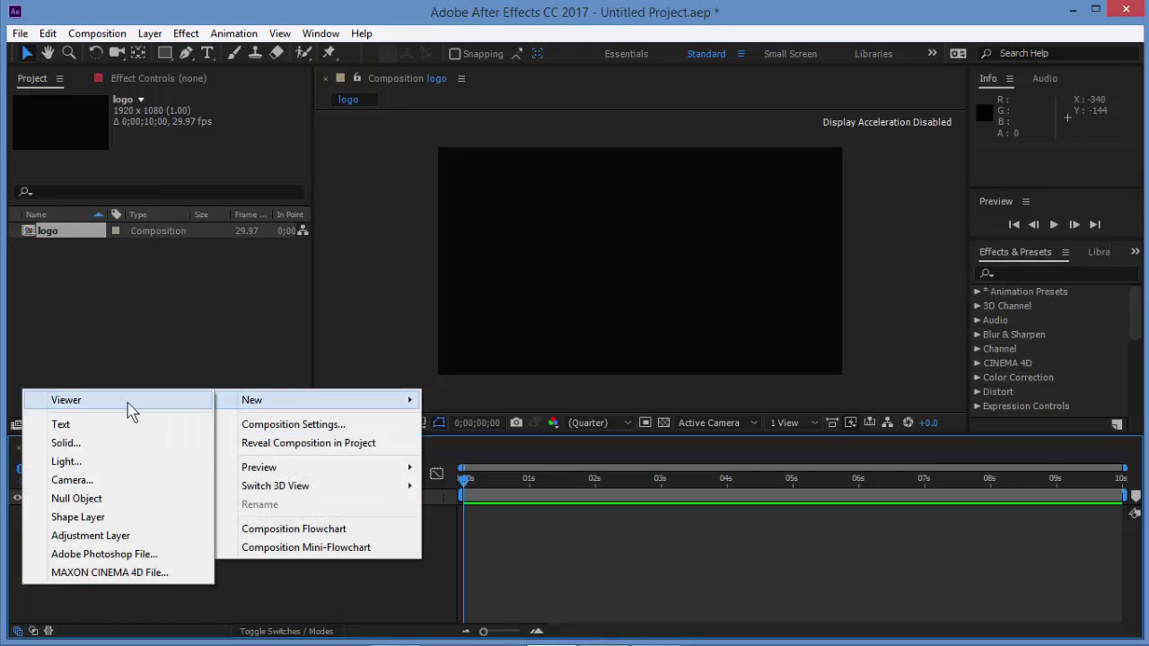
pyautogui.click(108, 443)
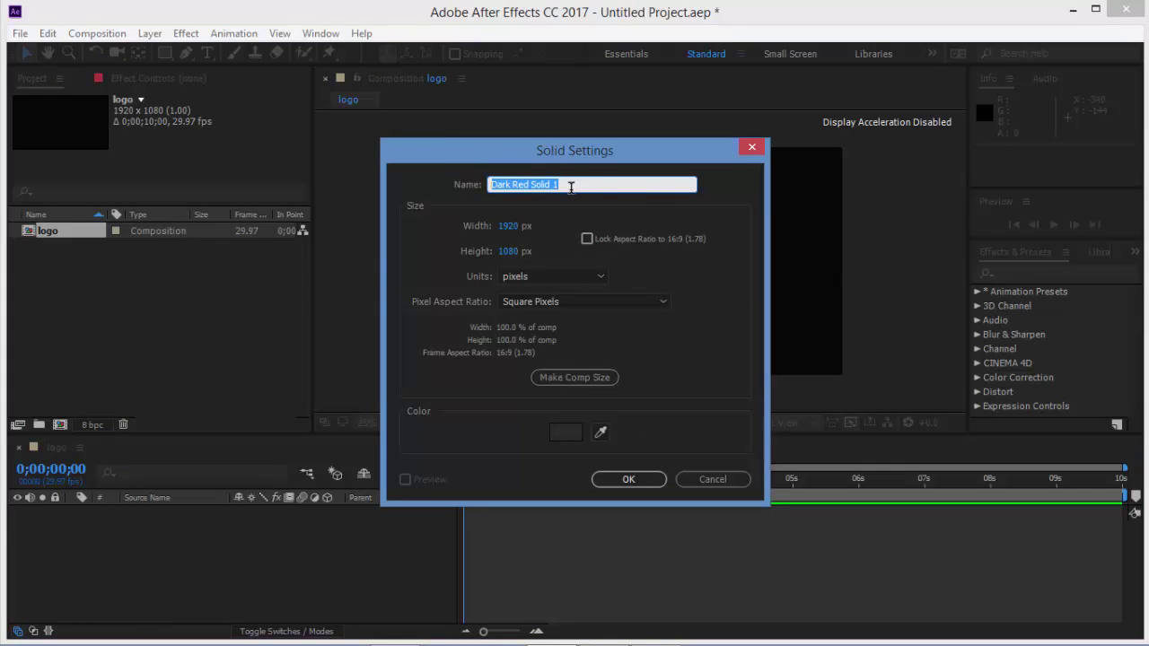
pyautogui.write('background')
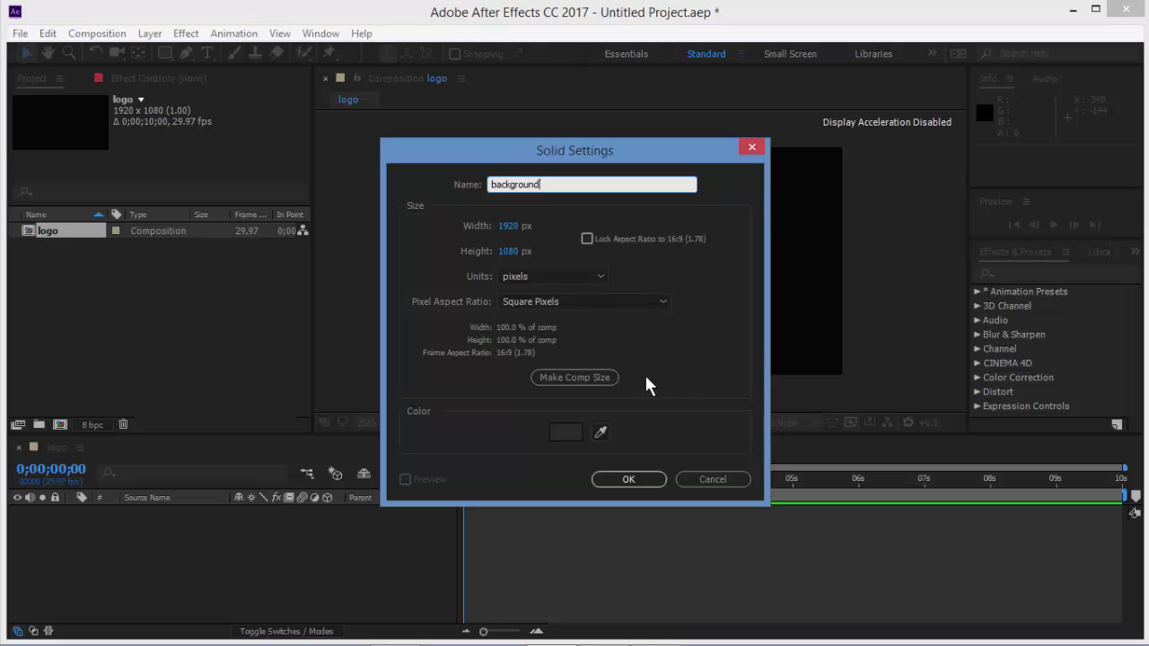
pyautogui.click(562, 434)
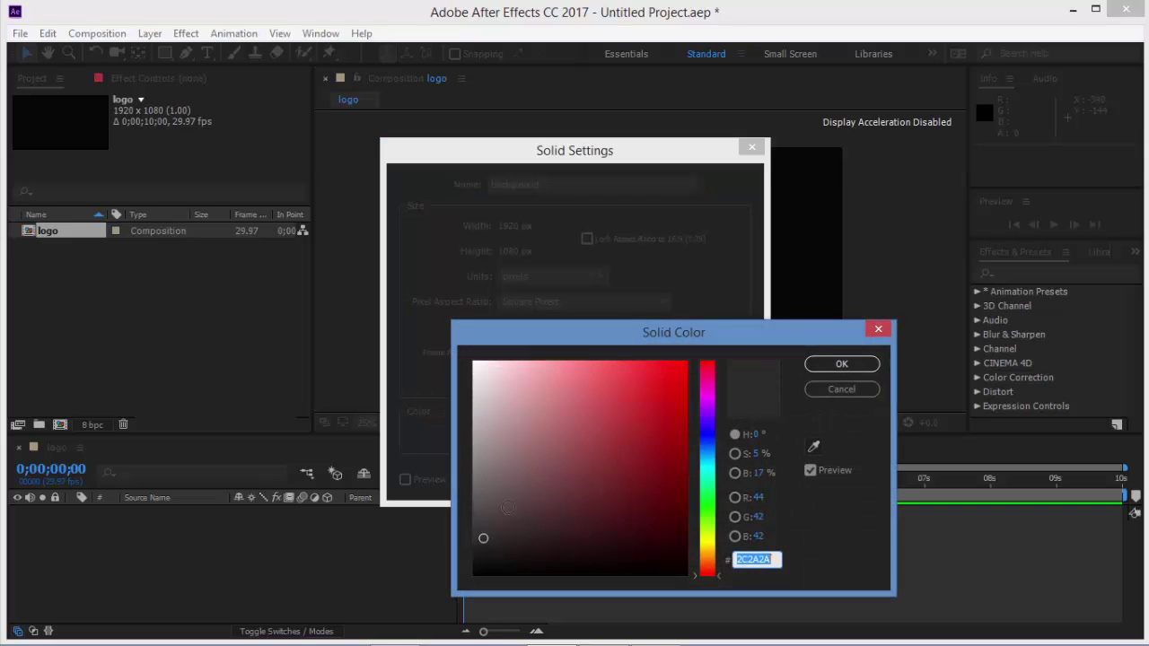
pyautogui.click(484, 541)
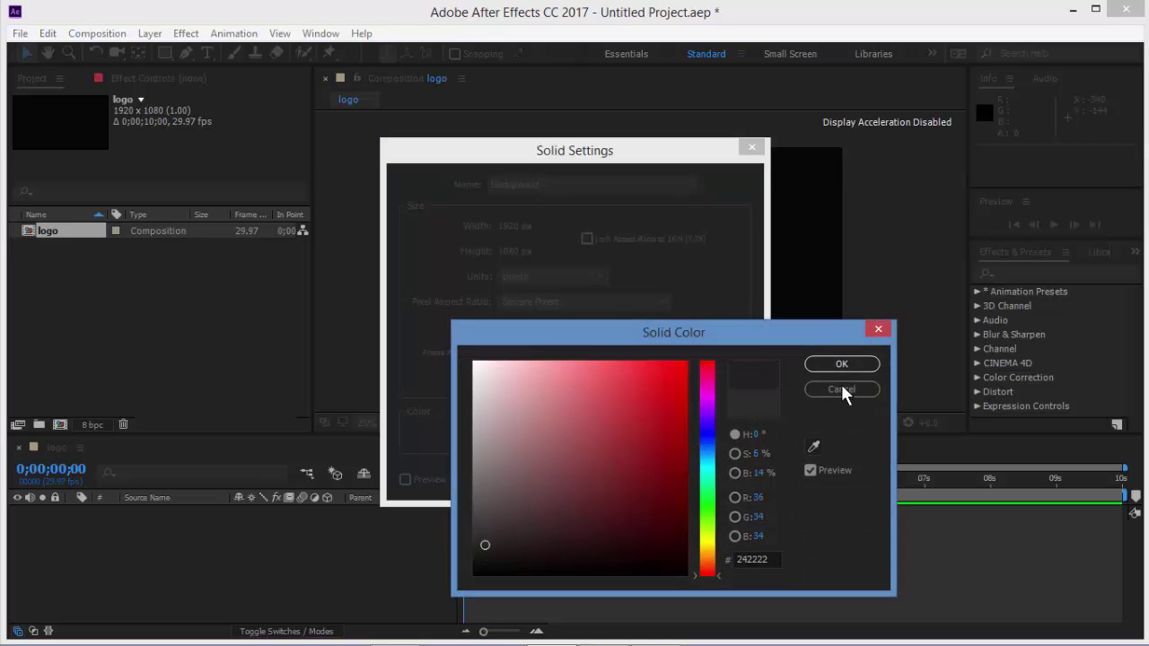
pyautogui.click(859, 366)
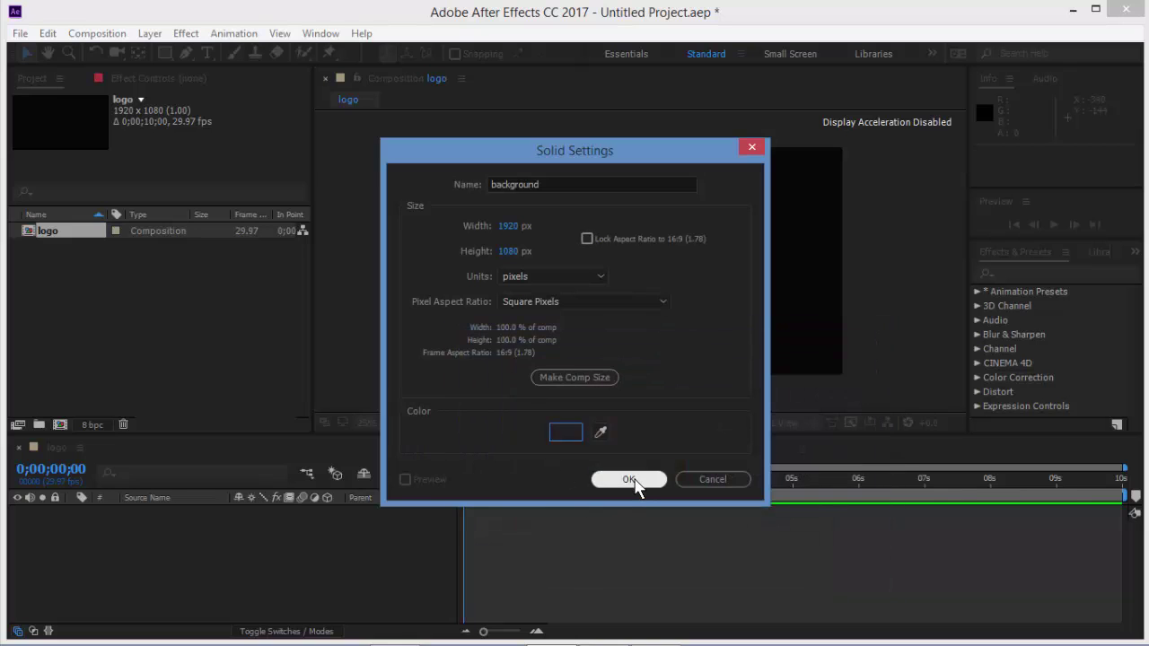
pyautogui.click(641, 483)
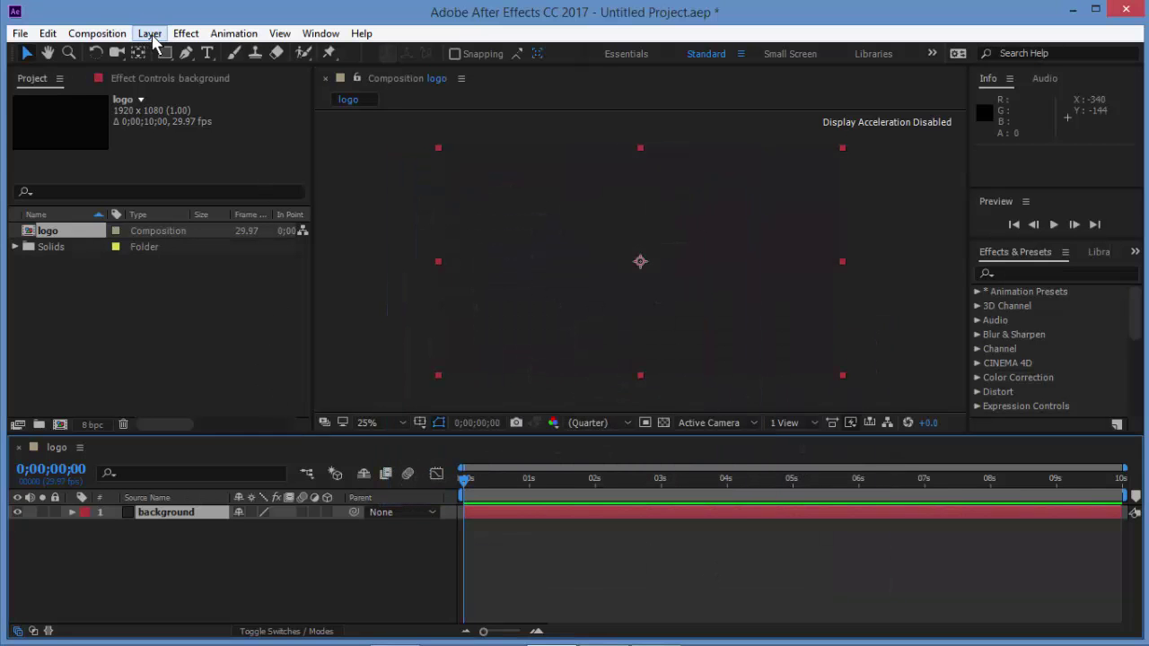
# - Apply Gradient Ramp to the background layer and set Ramp Shape to Radial Ramp
pyautogui.click(188, 36)
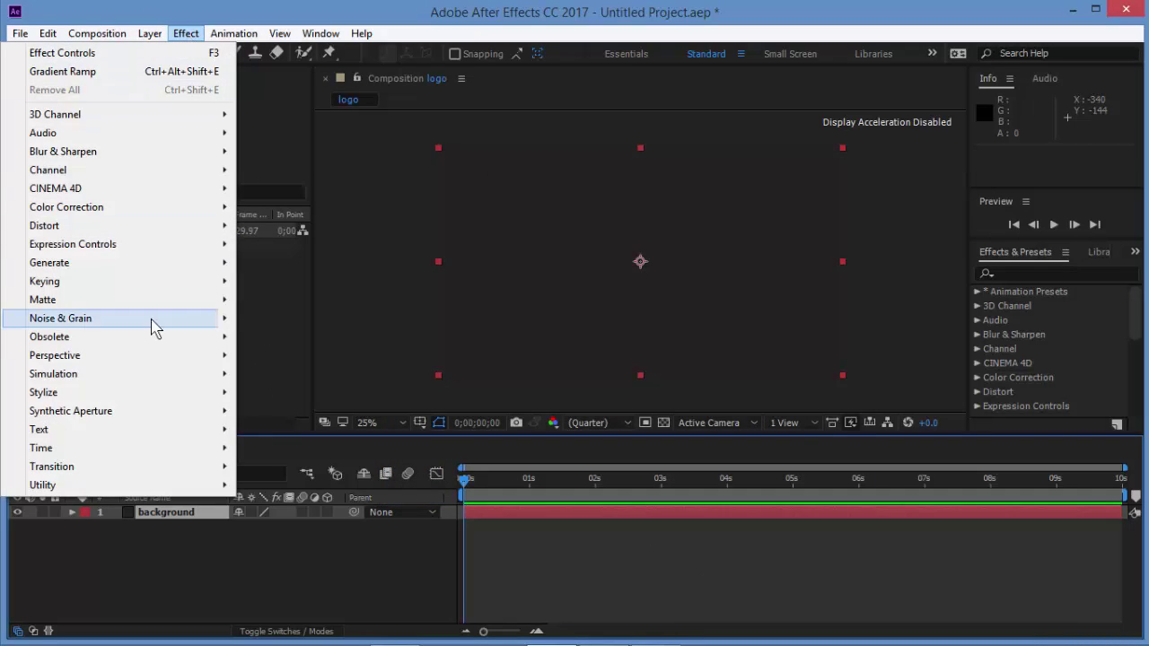
pyautogui.moveTo(151, 266)
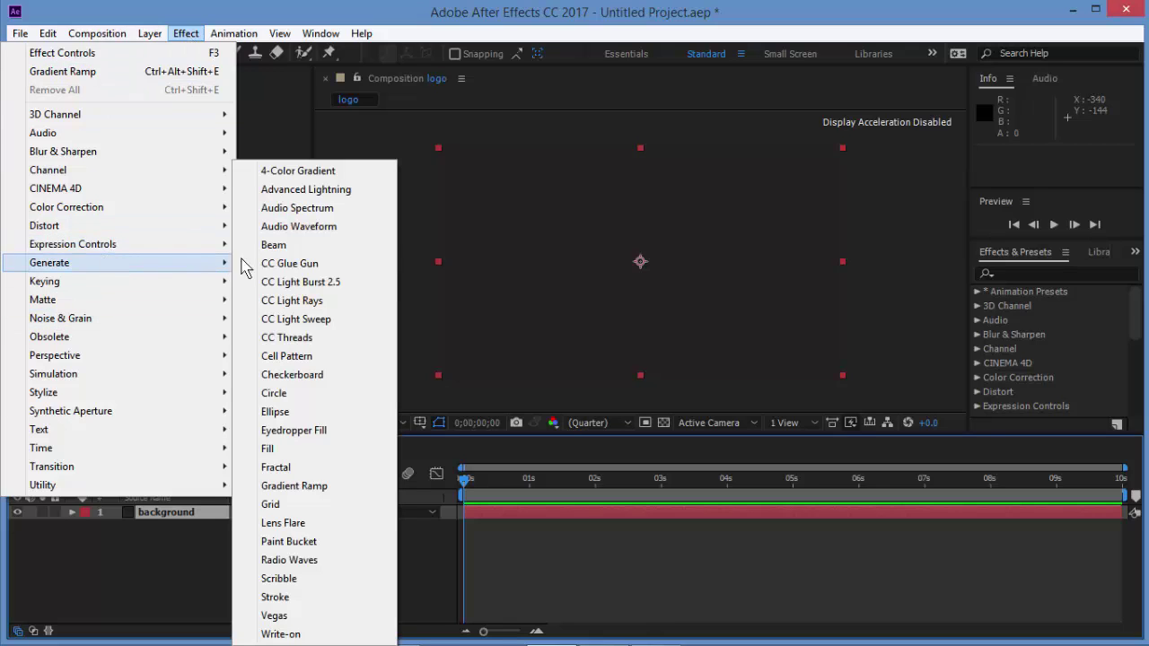
pyautogui.click(331, 488)
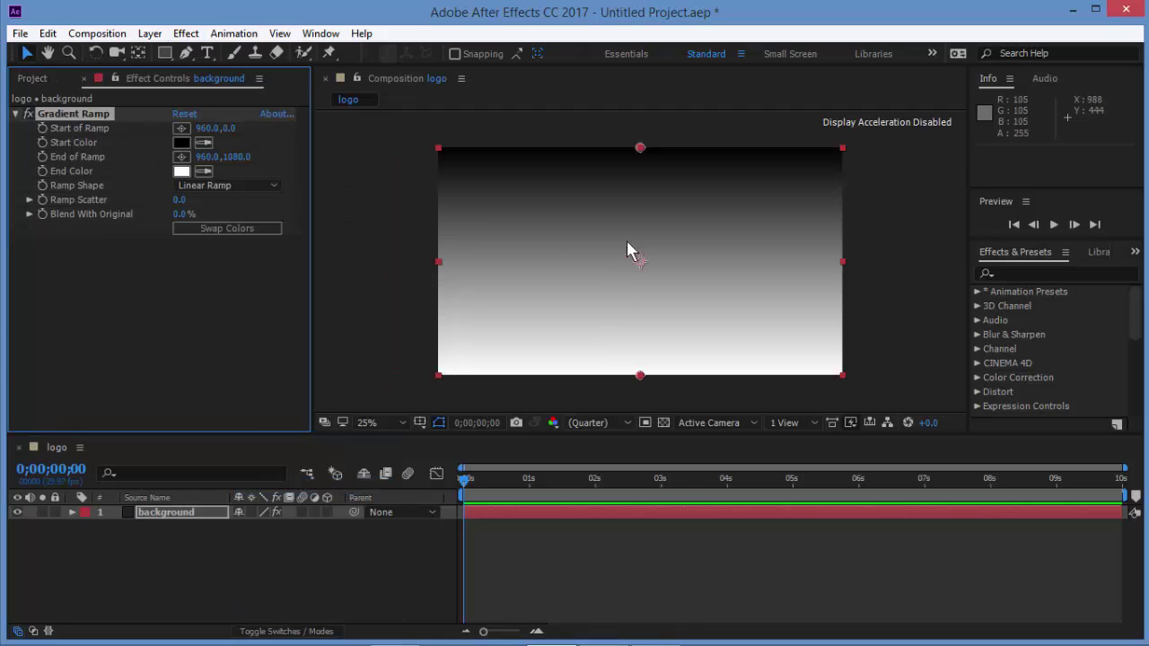
pyautogui.click(274, 190)
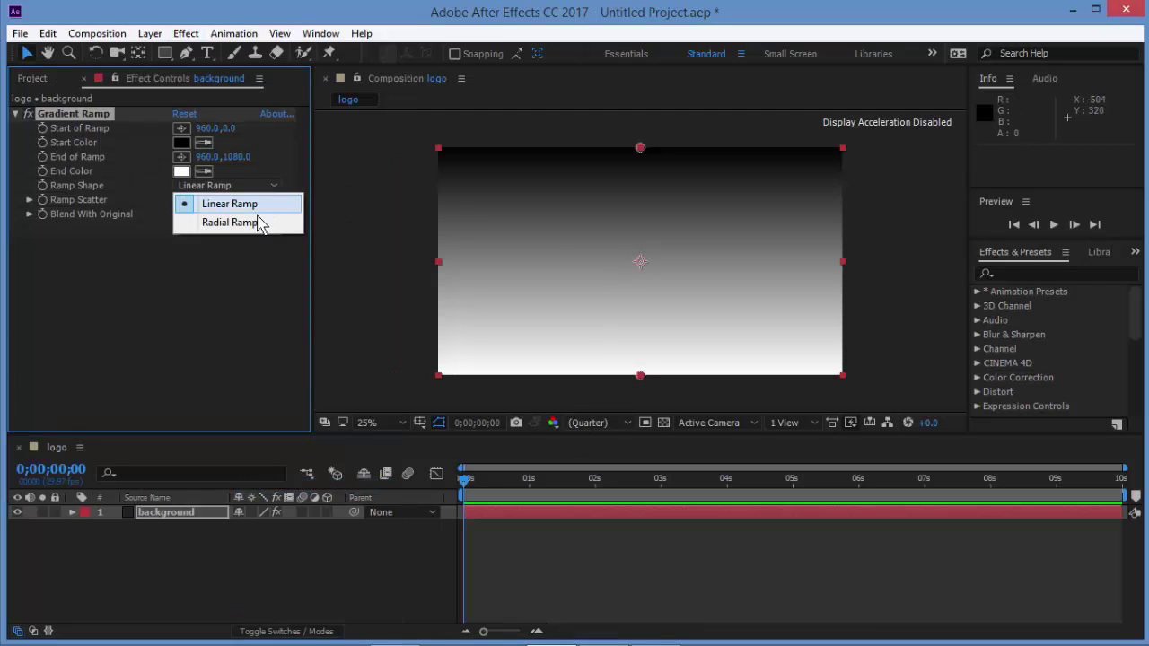
pyautogui.click(256, 224)
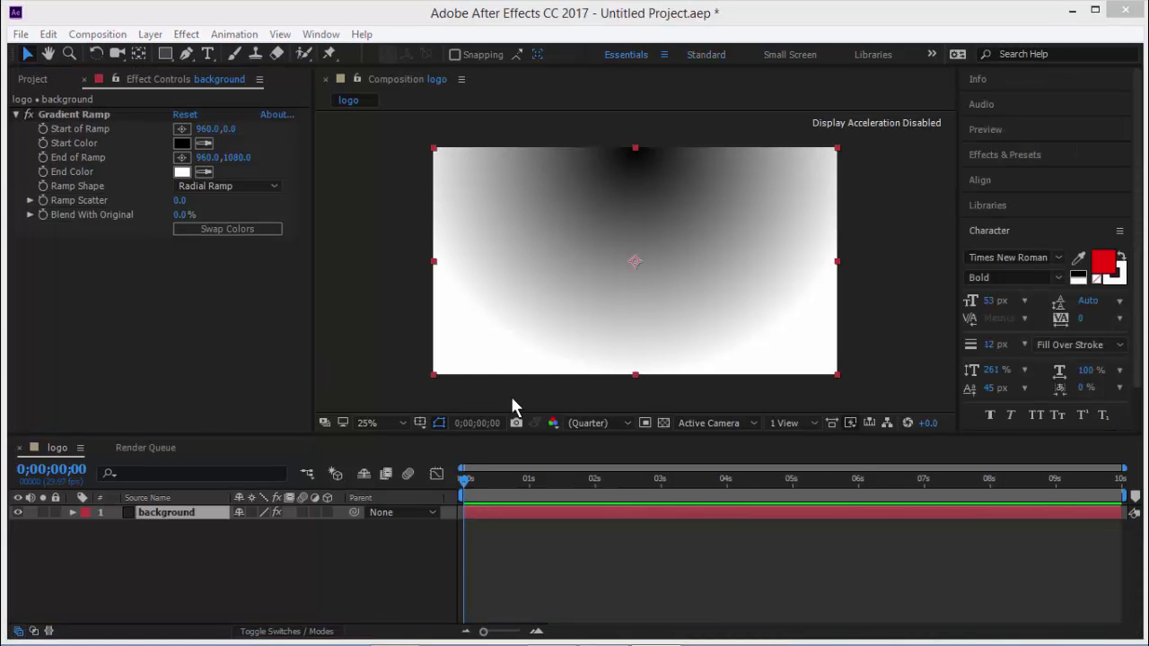
# - Set the Gradient Ramp start colour to a saturated bright blue
pyautogui.click(183, 143)
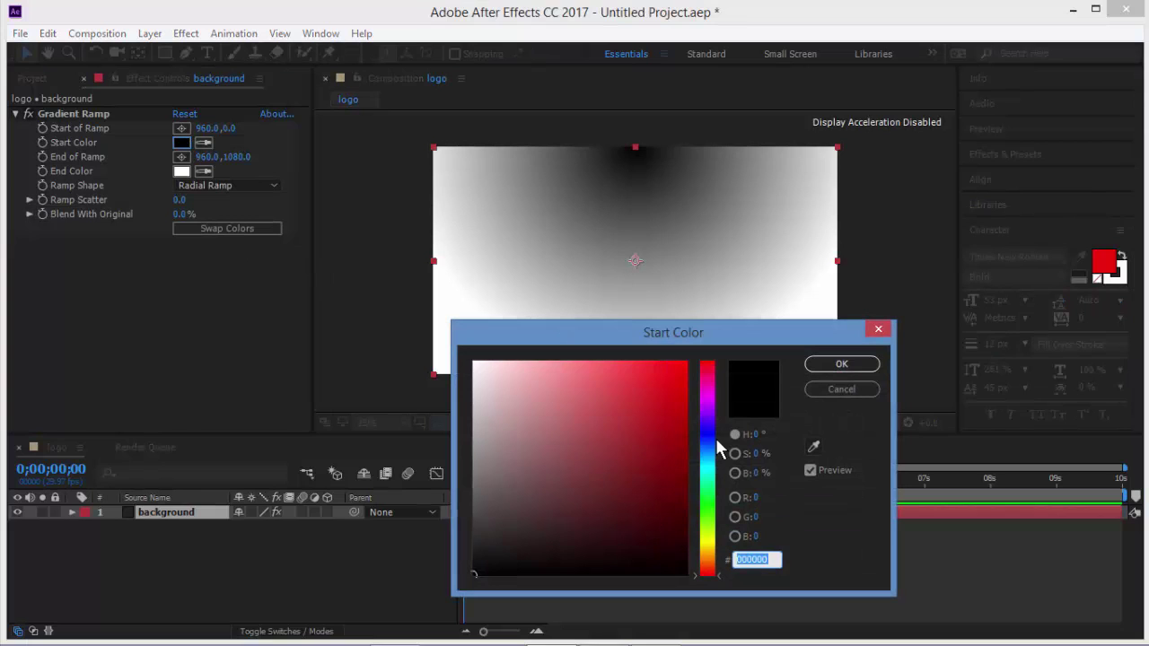
pyautogui.click(709, 438)
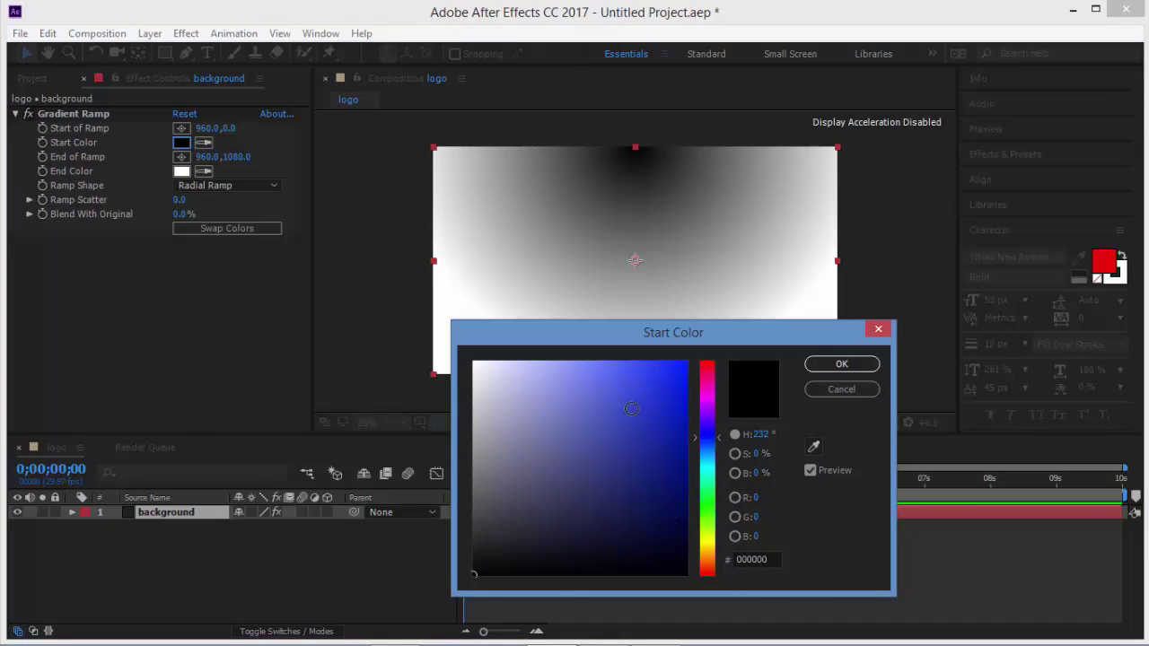
pyautogui.click(624, 409)
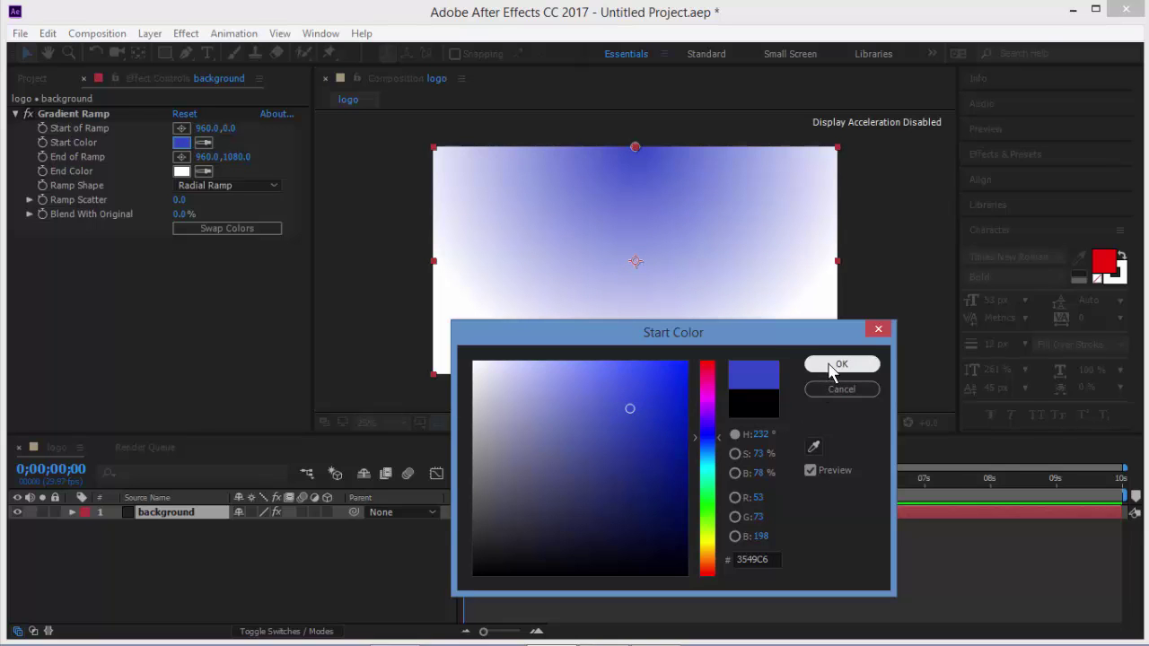
pyautogui.click(840, 365)
# - Set the Gradient Ramp end colour to near-black navy 030223
pyautogui.click(183, 172)
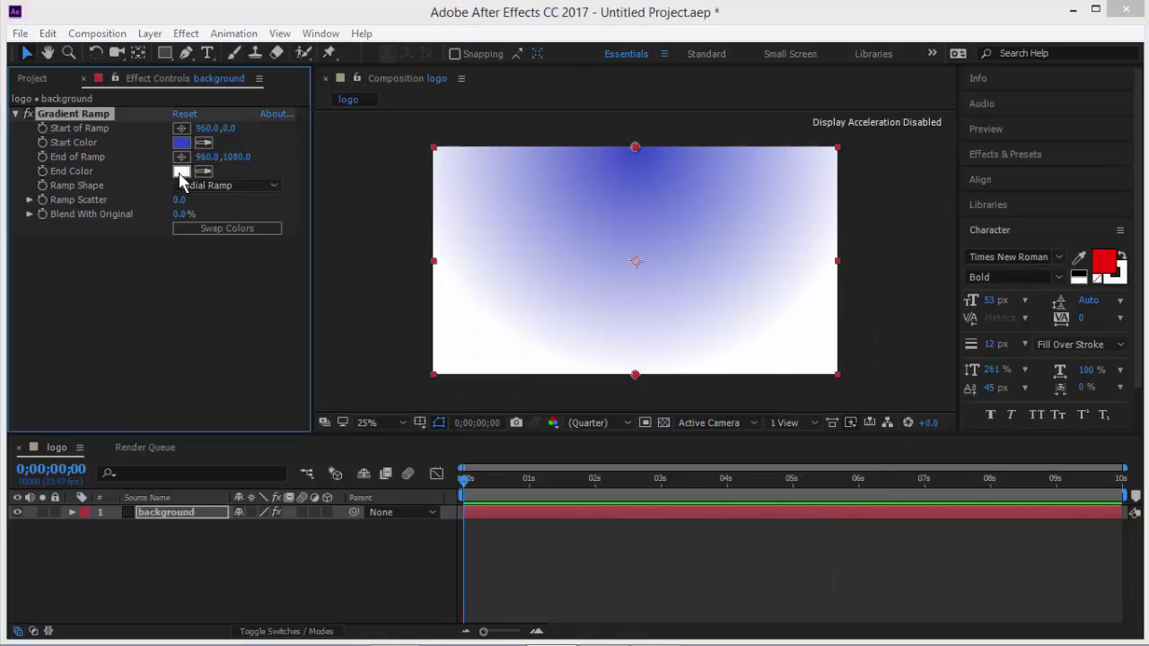
pyautogui.click(709, 433)
pyautogui.moveTo(656, 539); pyautogui.dragTo(660, 530)
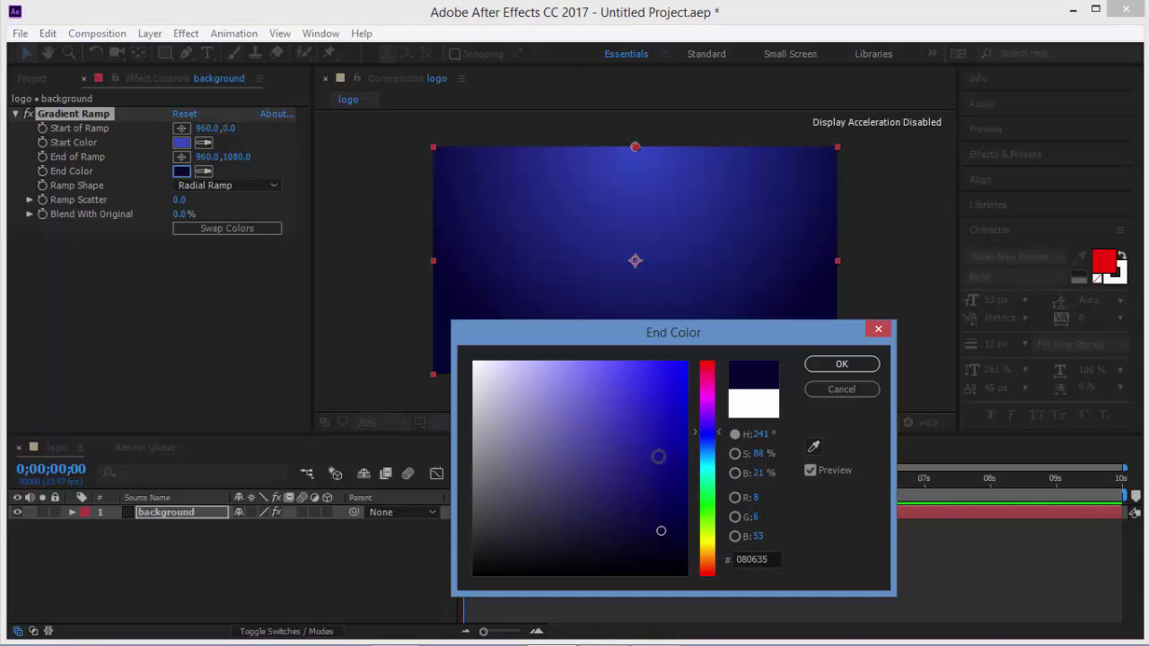
pyautogui.click(664, 543)
pyautogui.click(674, 544)
pyautogui.click(840, 363)
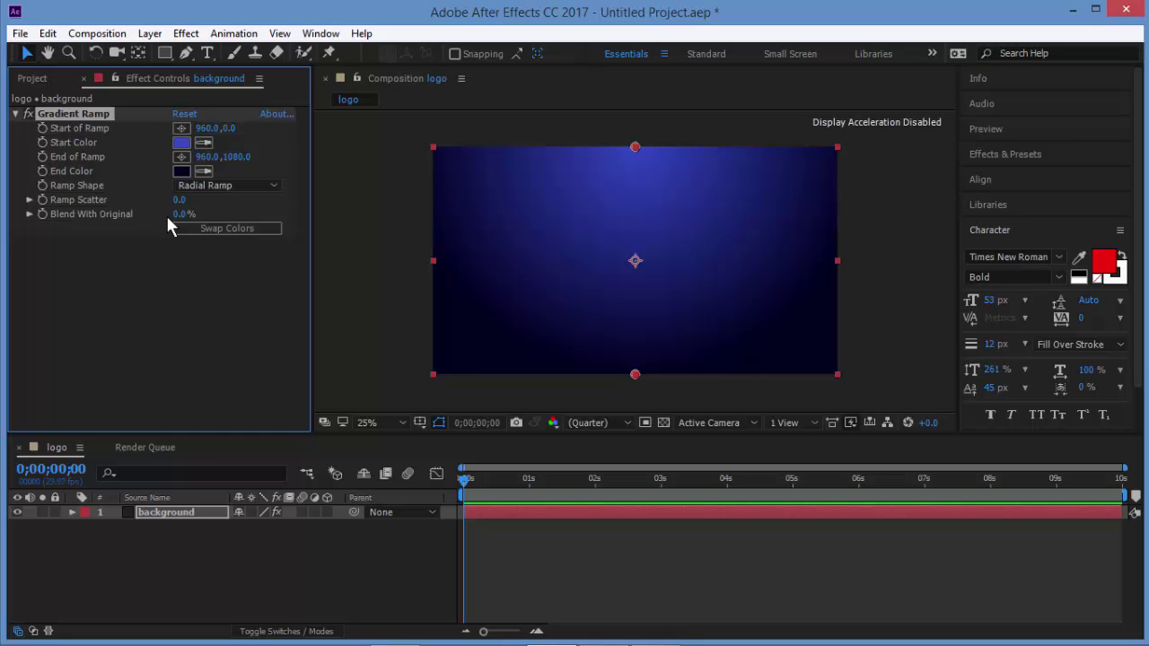
# - Import 1.png from the logo folder and add it as a layer above background
pyautogui.click(20, 33)
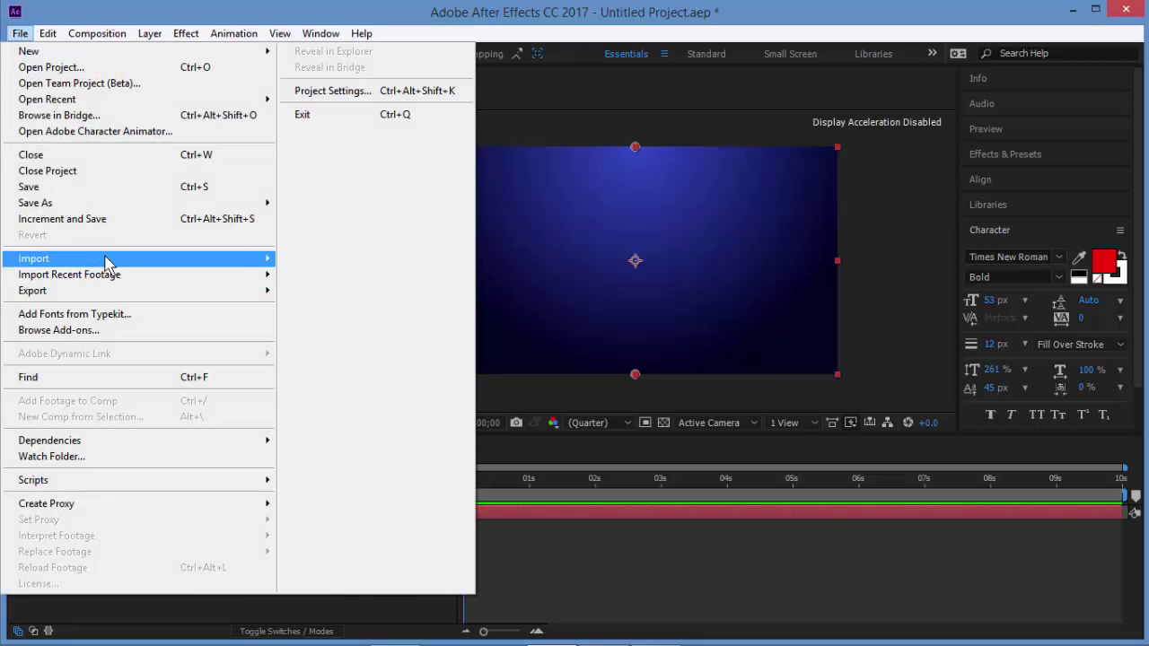
pyautogui.moveTo(112, 265)
pyautogui.click(344, 260)
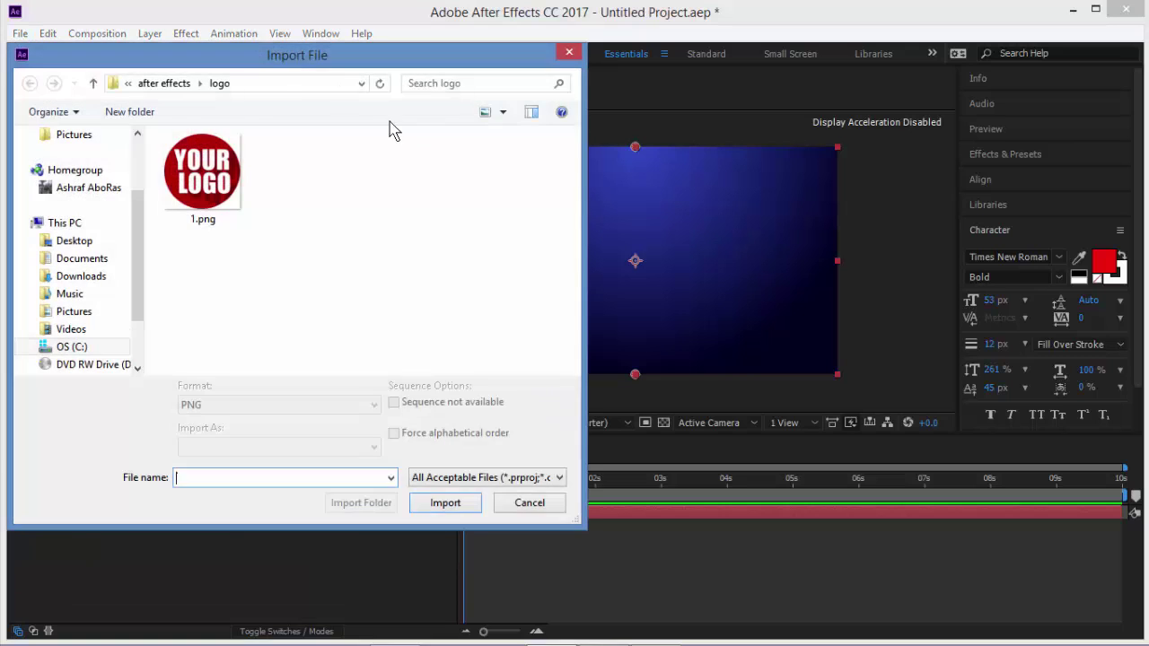
pyautogui.click(226, 175)
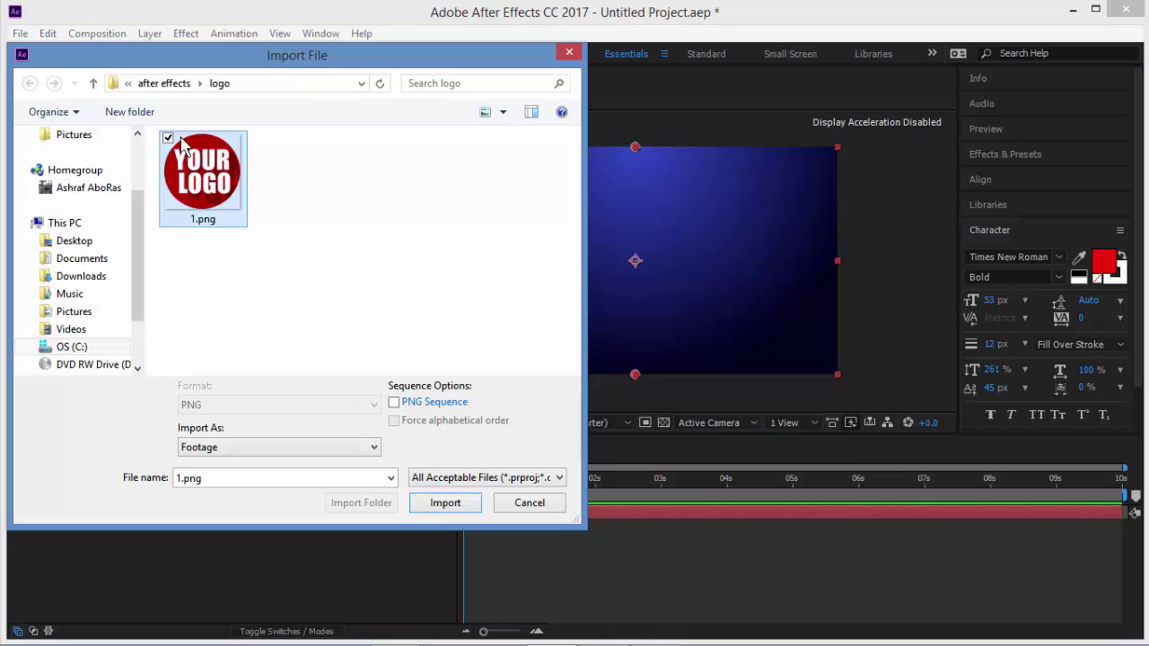
pyautogui.click(441, 504)
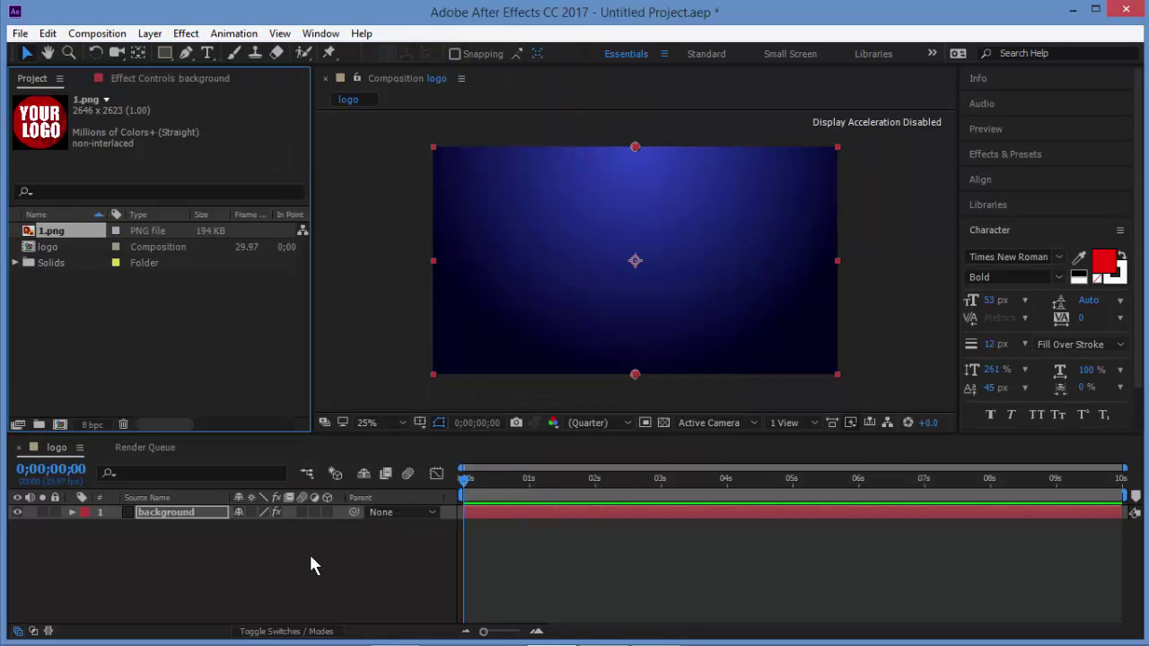
pyautogui.click(308, 552)
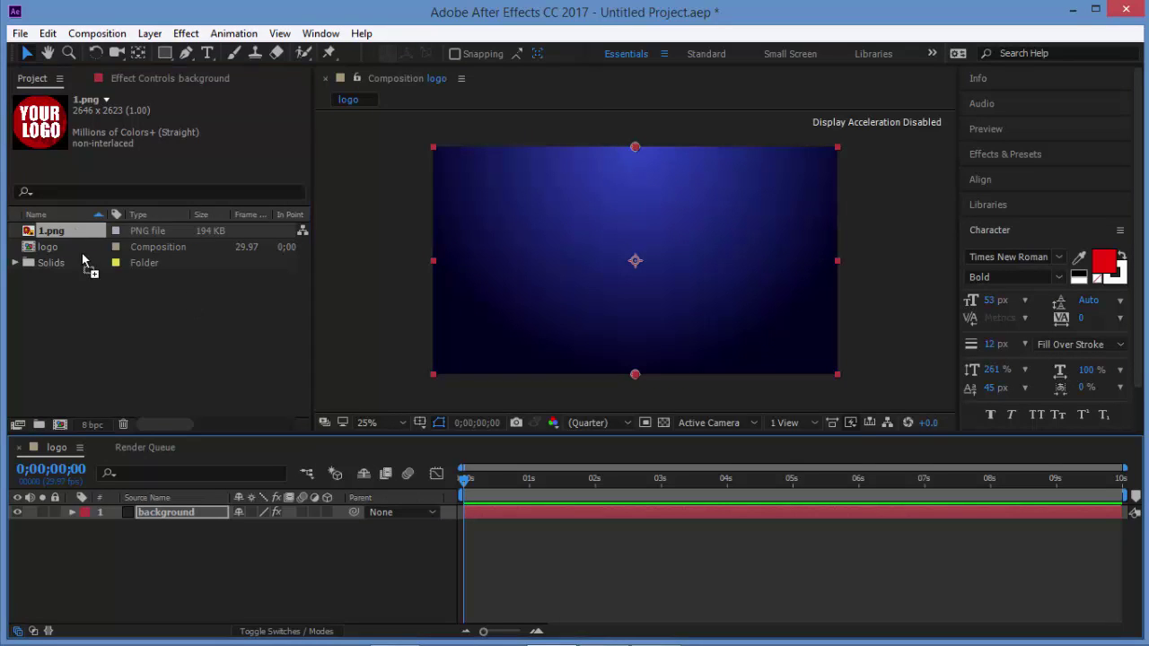
pyautogui.moveTo(75, 230); pyautogui.dragTo(150, 508)
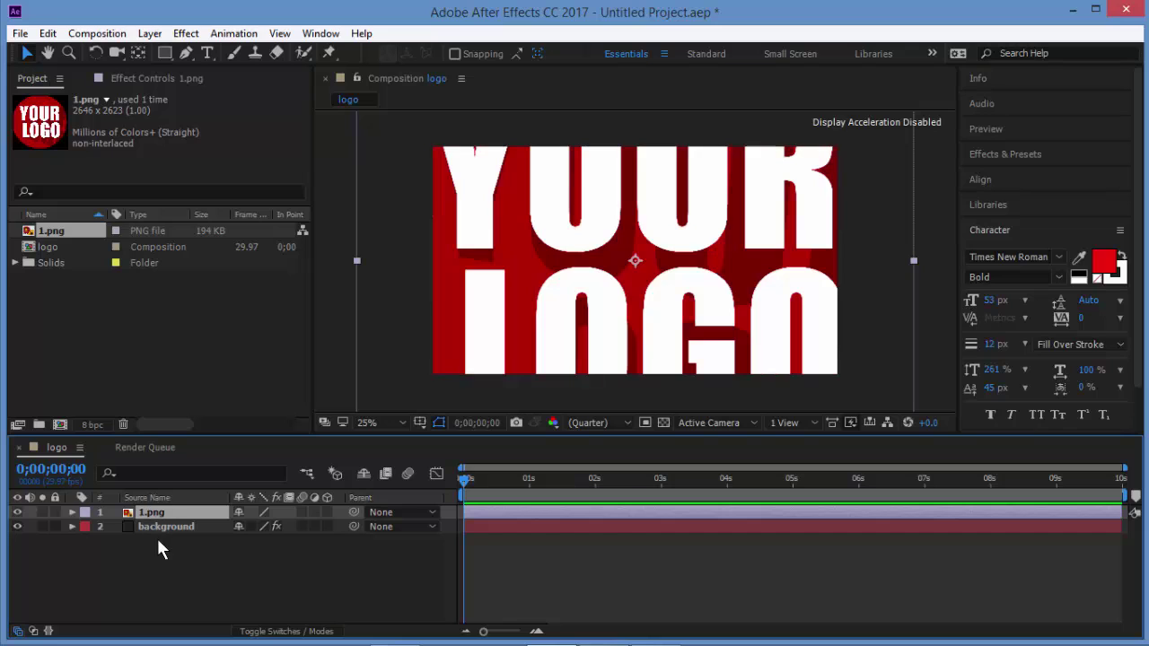
# - Scale the 1.png logo down to sit small and centred over the gradient, then refit the view
pyautogui.scroll(-4, 633, 249)
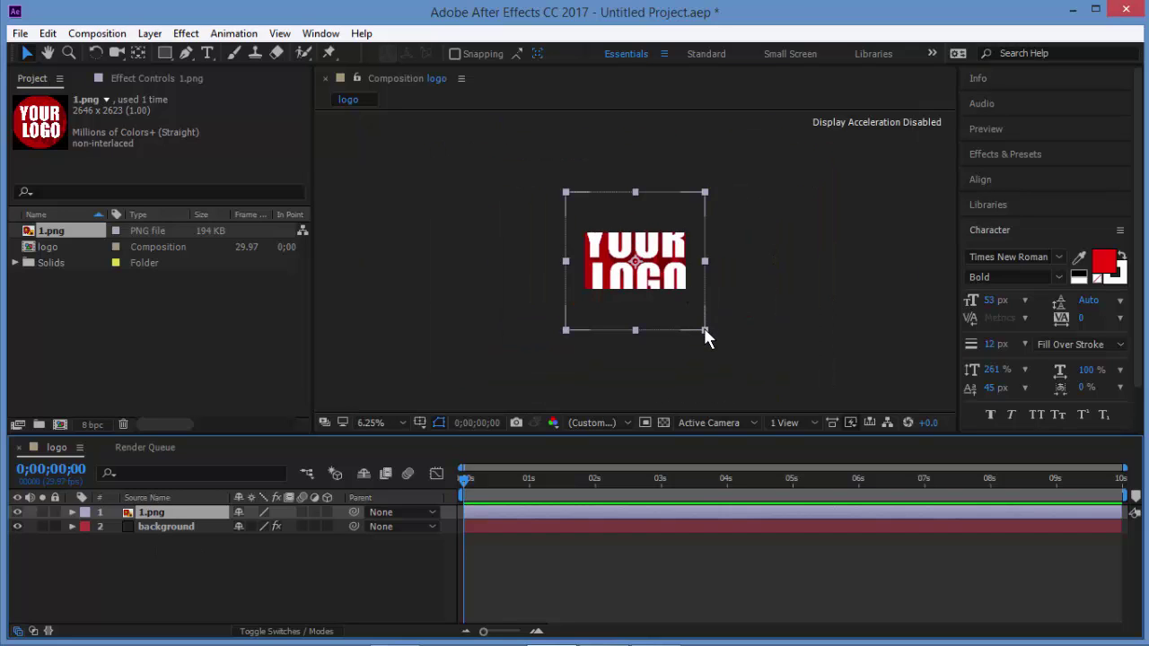
pyautogui.moveTo(704, 329); pyautogui.dragTo(673, 280)
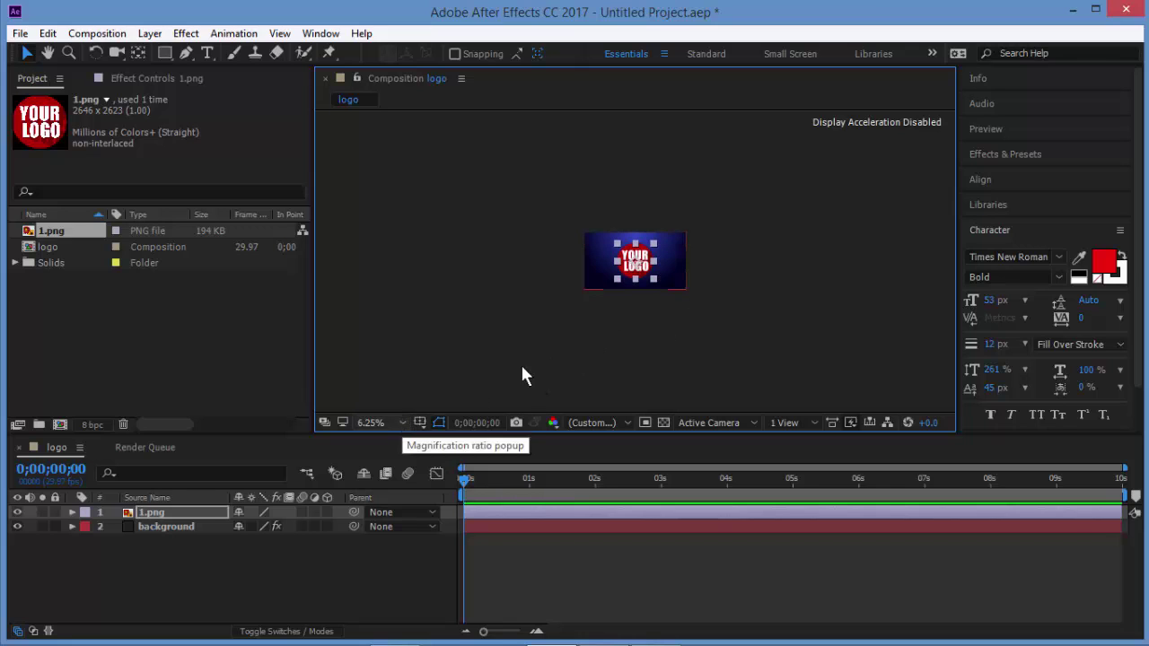
pyautogui.press('.')
pyautogui.press('.')
pyautogui.press('.')
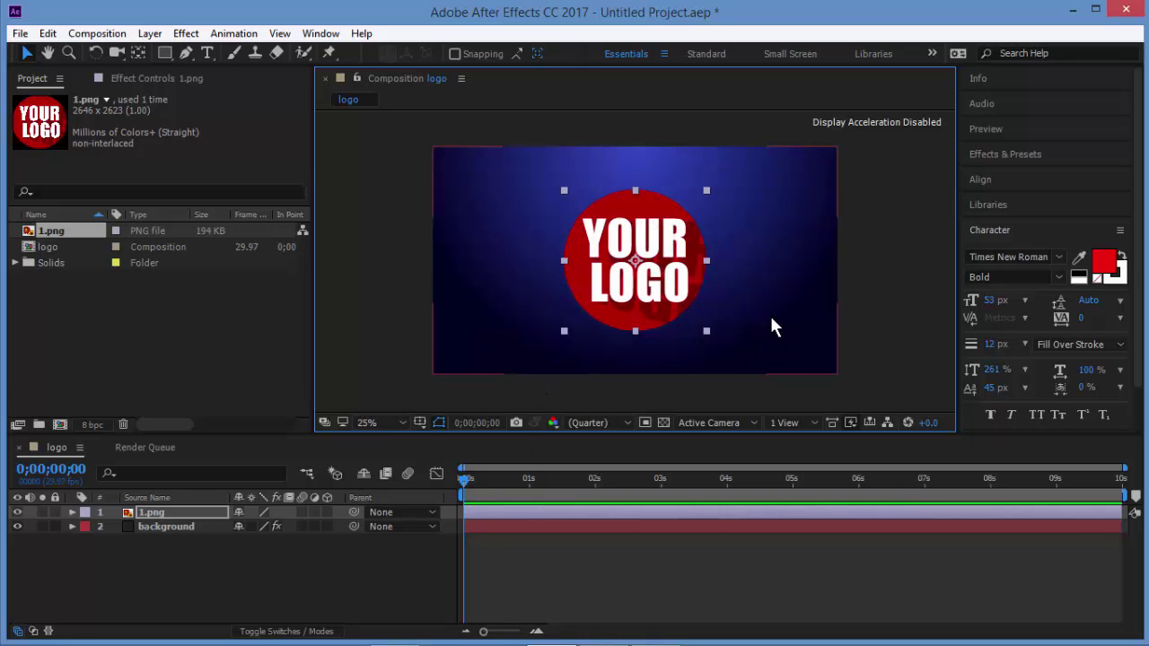
pyautogui.press('.')
pyautogui.press(',')
# - Pre-compose the 1.png layer into a new comp named 'logo'
pyautogui.rightClick(146, 511)
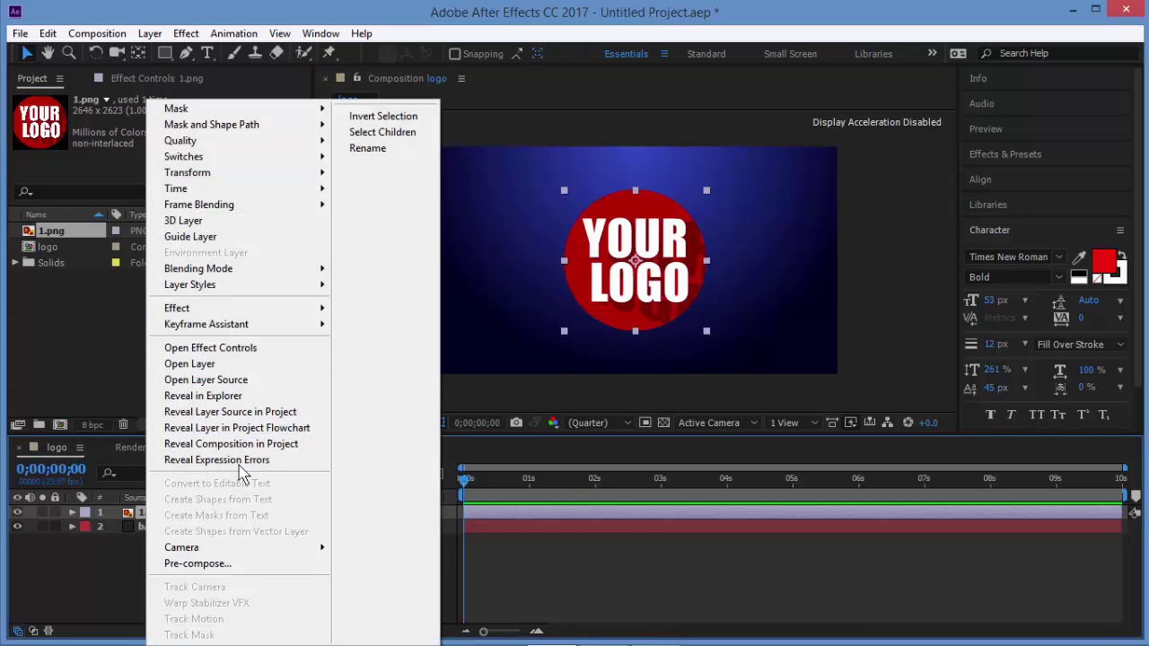
pyautogui.click(224, 566)
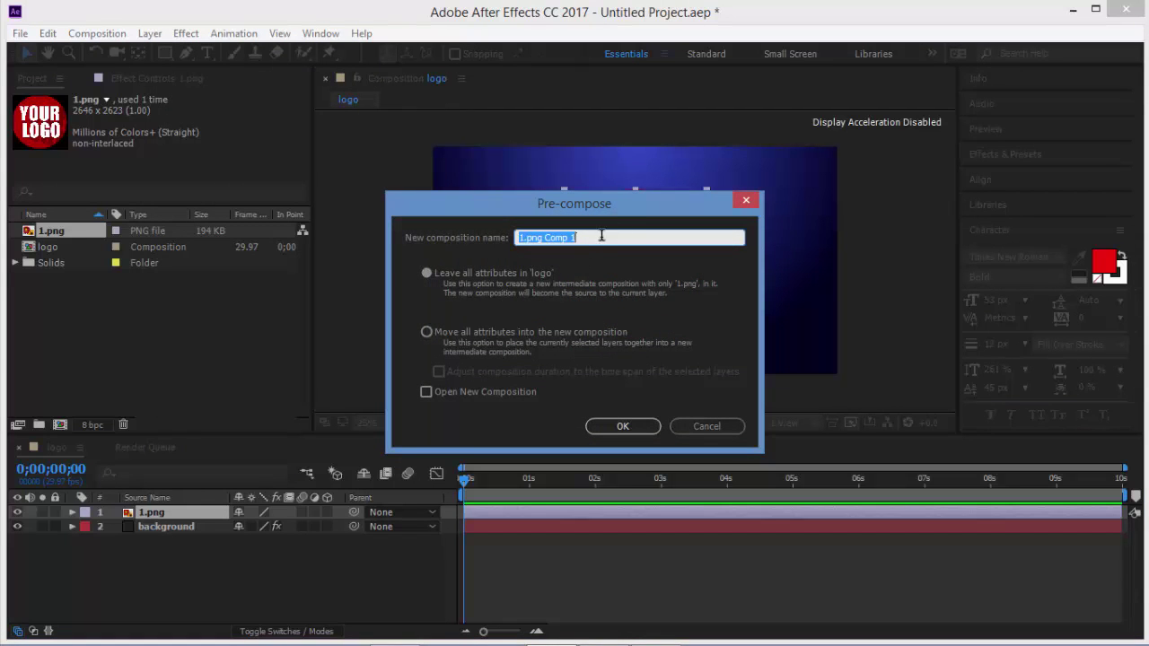
pyautogui.write('lo')
pyautogui.write('go')
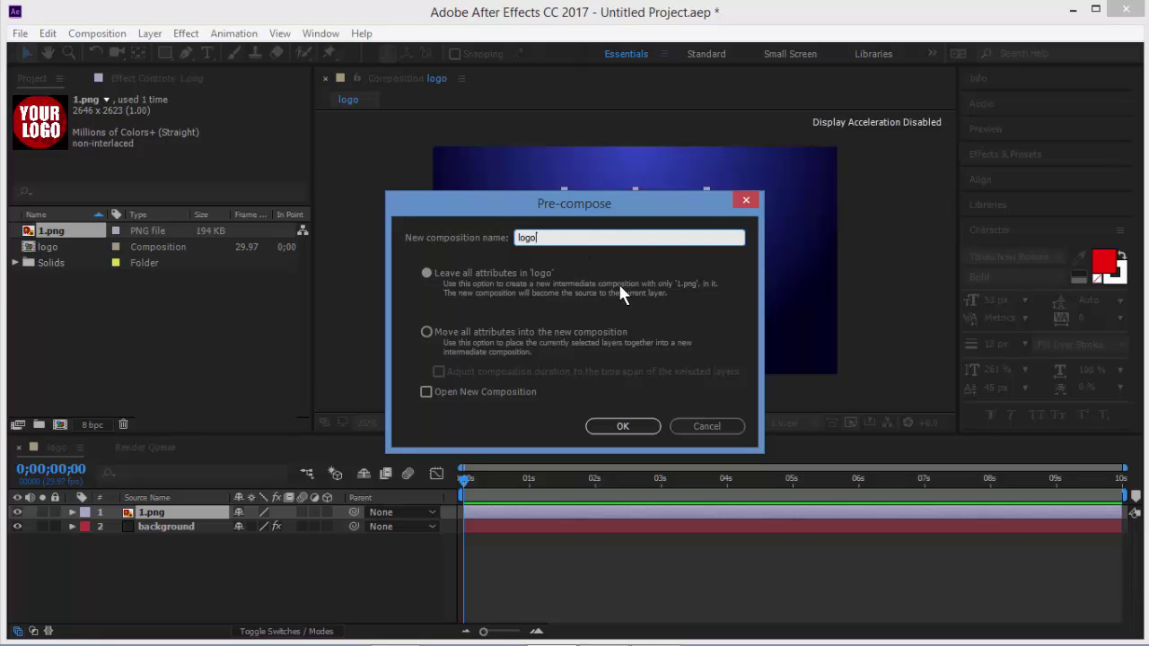
pyautogui.click(626, 426)
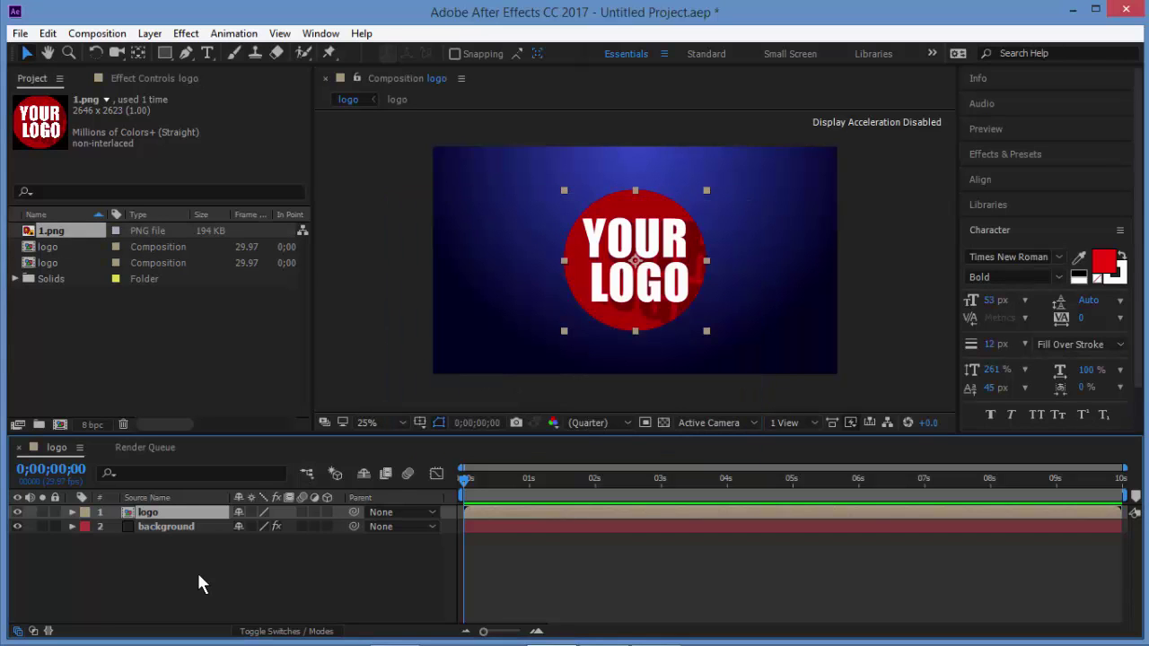
# - Pre-compose the logo layer again, creating 'logo Comp 1'
pyautogui.rightClick(123, 512)
pyautogui.click(292, 565)
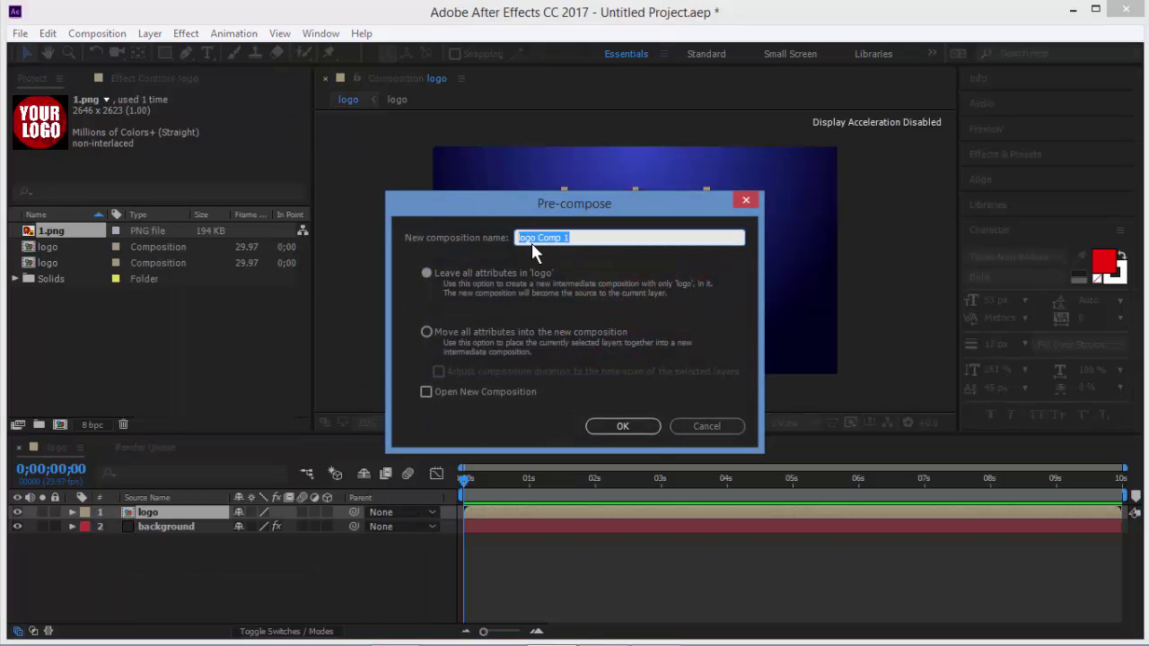
pyautogui.click(624, 427)
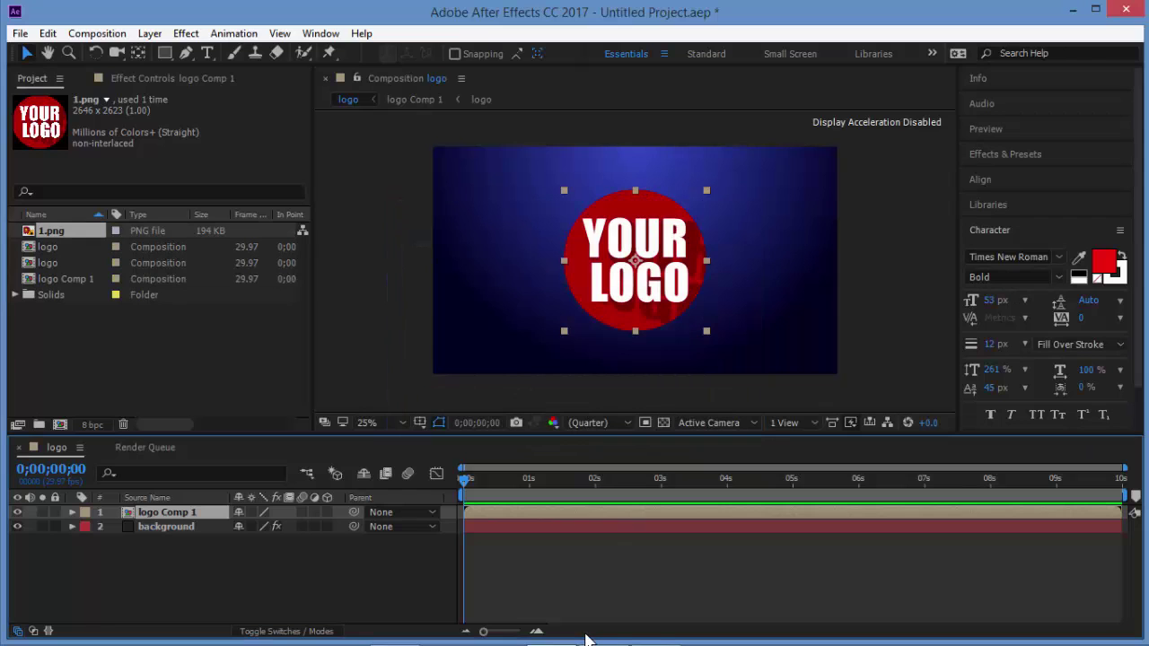
# - Open logo Comp 1 in the timeline
pyautogui.doubleClick(203, 510)
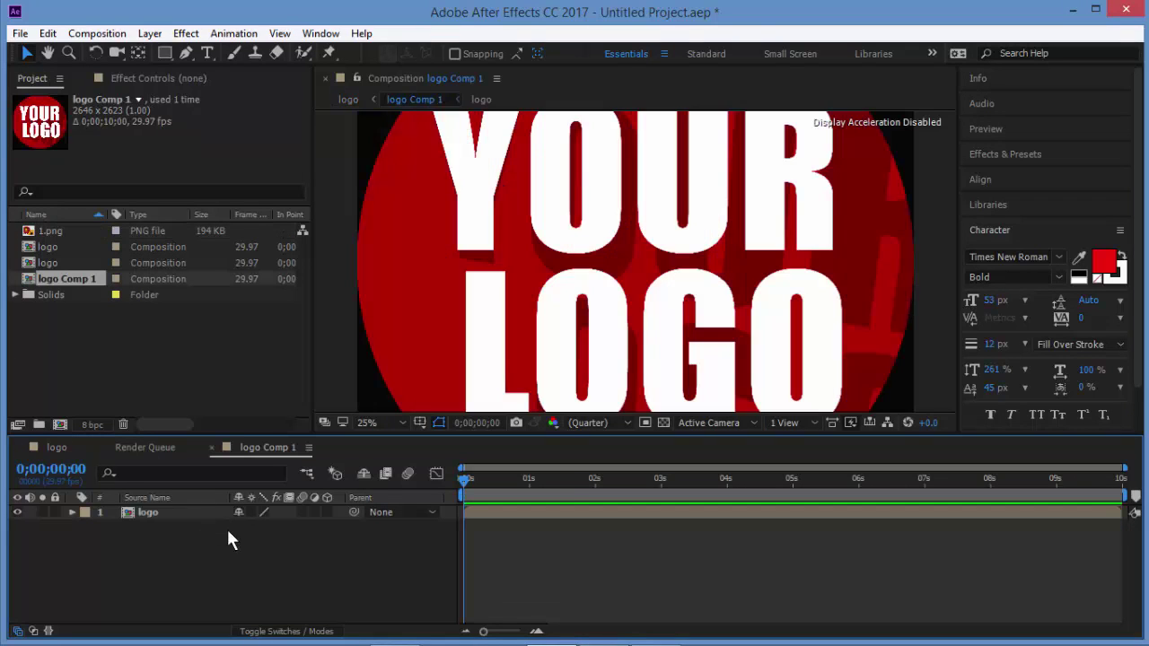
pyautogui.scroll(-2, 654, 277)
pyautogui.scroll(1, 658, 279)
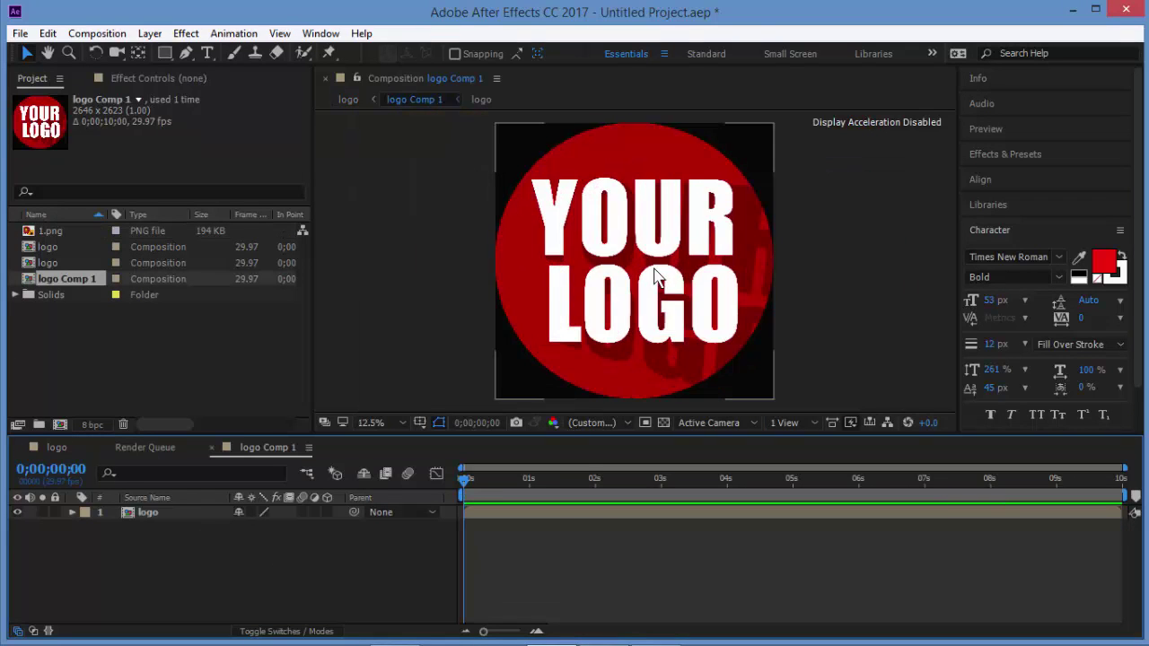
pyautogui.scroll(-2, 721, 305)
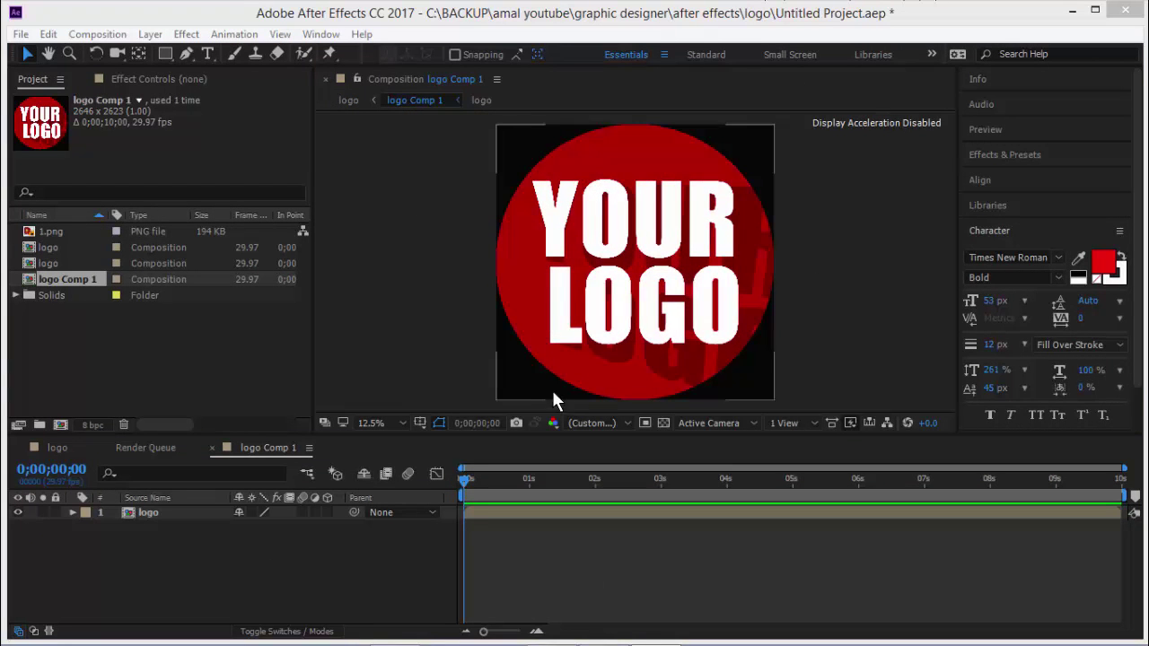
# - Resize logo Comp 1 proportionally to 3004 × 2978 pixels and select its logo layer
pyautogui.click(97, 34)
pyautogui.click(98, 77)
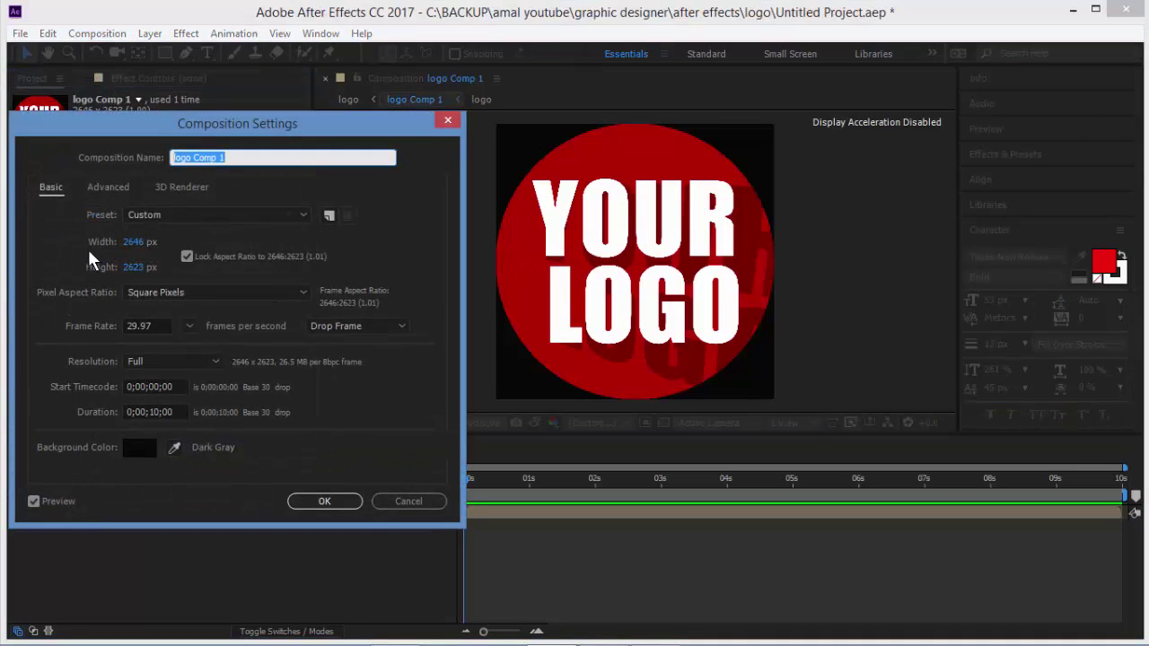
pyautogui.moveTo(136, 241); pyautogui.dragTo(284, 244)
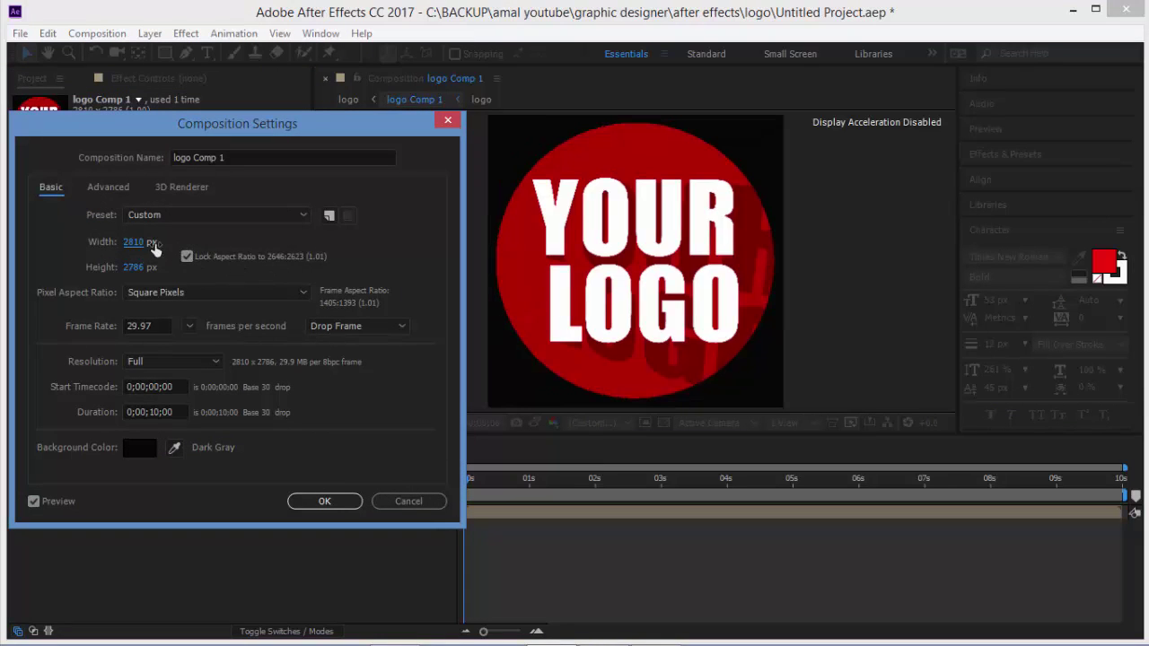
pyautogui.moveTo(154, 248); pyautogui.dragTo(233, 244)
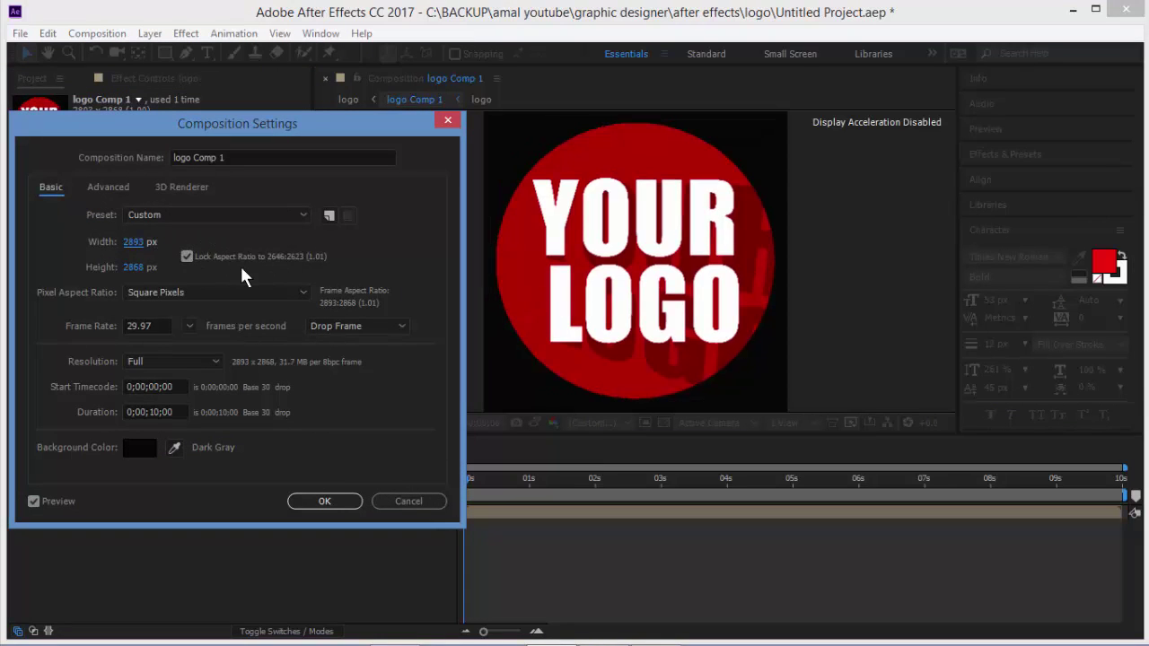
pyautogui.moveTo(142, 242); pyautogui.dragTo(253, 243)
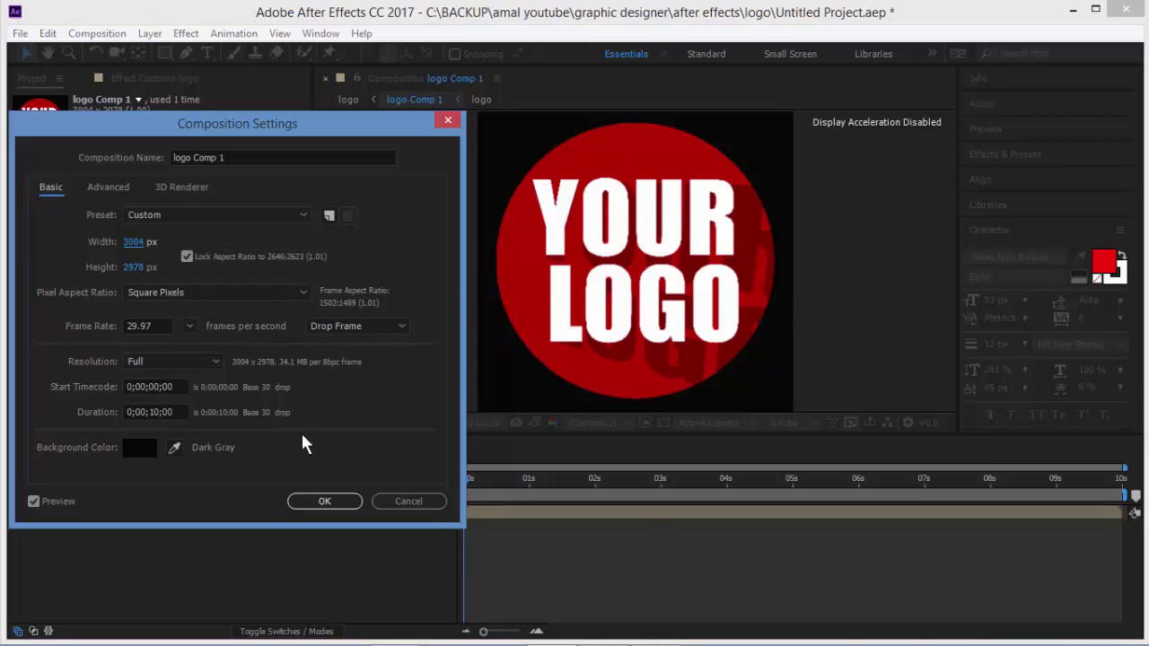
pyautogui.click(325, 502)
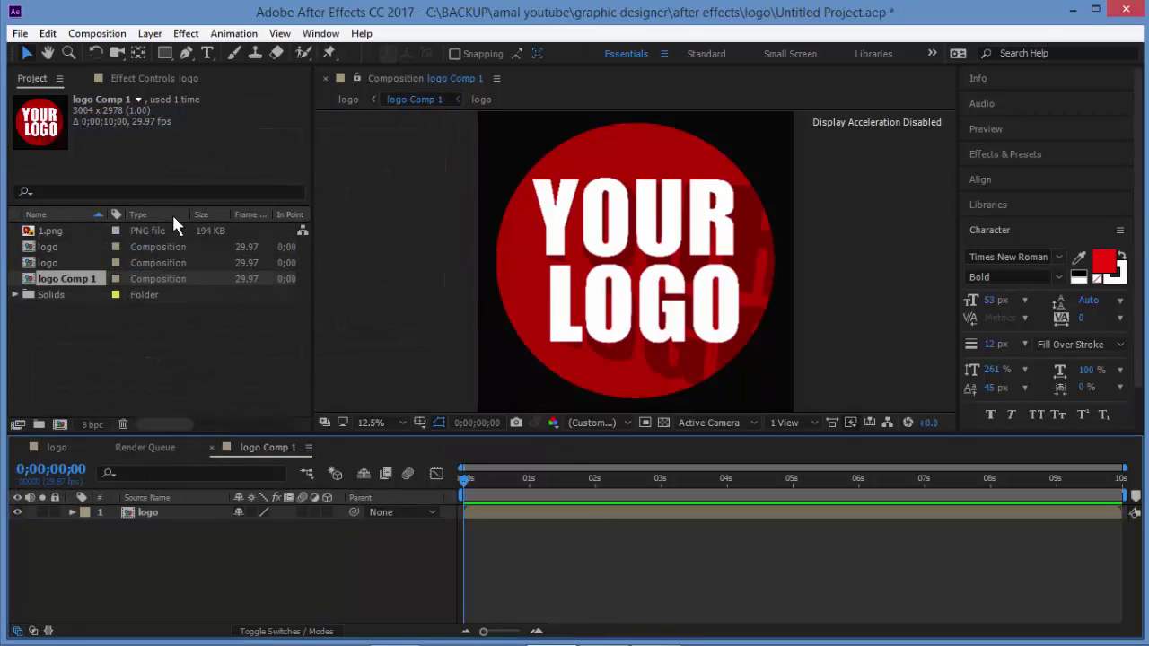
pyautogui.click(194, 513)
# - Draw a thin, tall Rectangle Mask 1 left of the logo and move the playhead to about 8 s
pyautogui.click(164, 54)
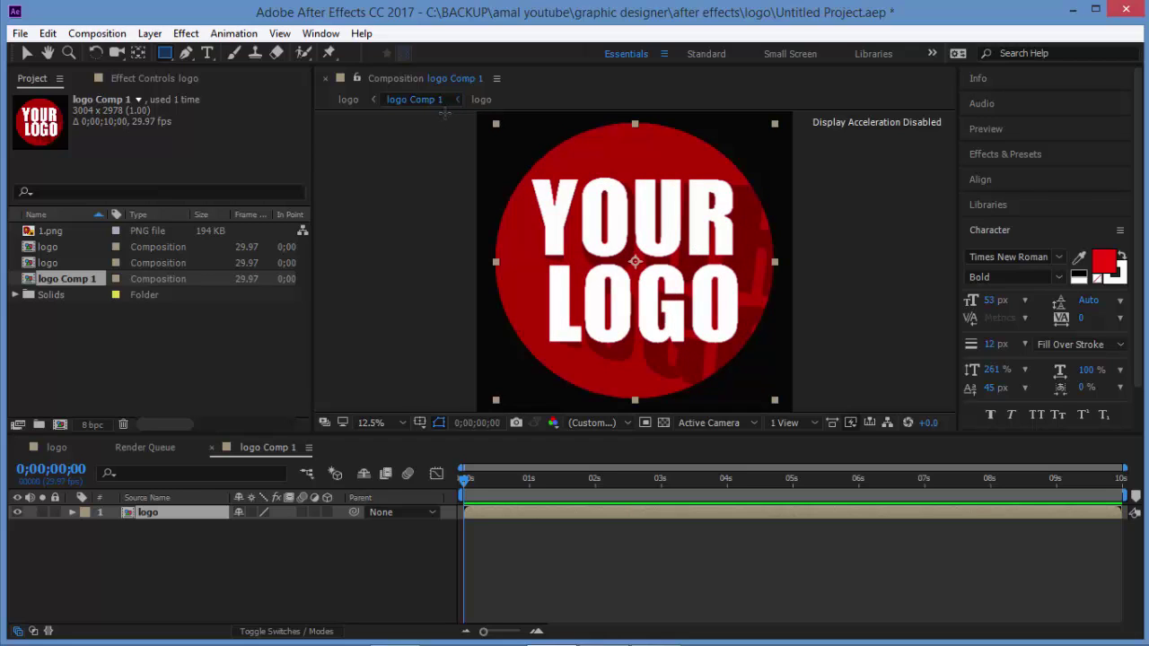
pyautogui.moveTo(444, 113); pyautogui.dragTo(414, 347)
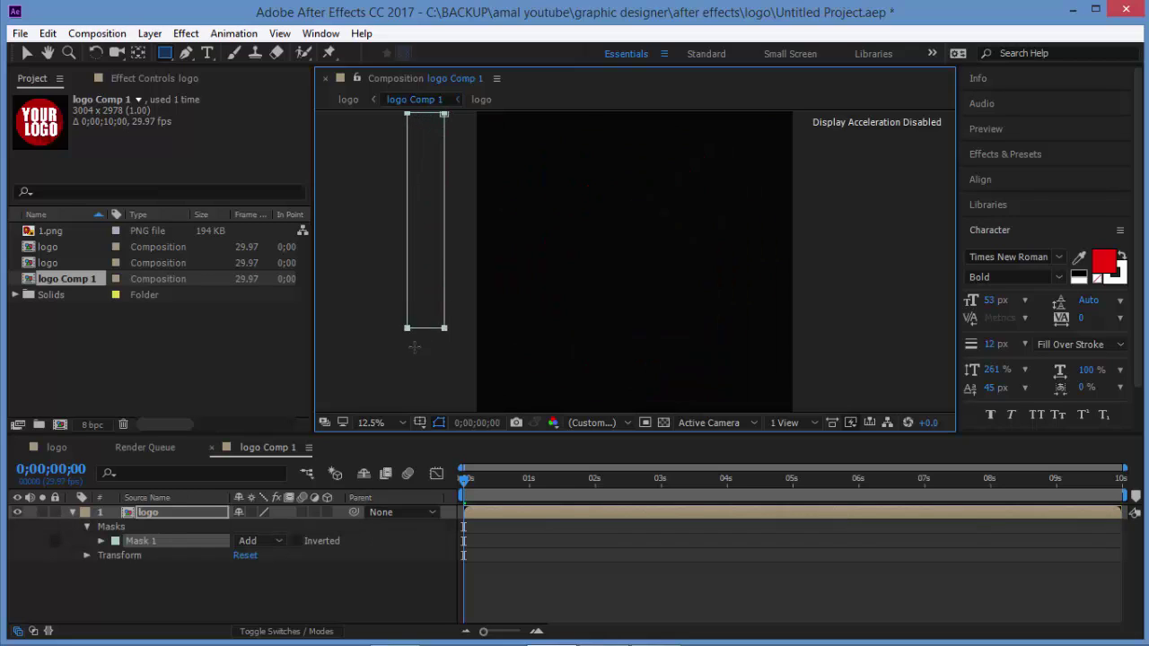
pyautogui.moveTo(415, 346); pyautogui.dragTo(414, 411)
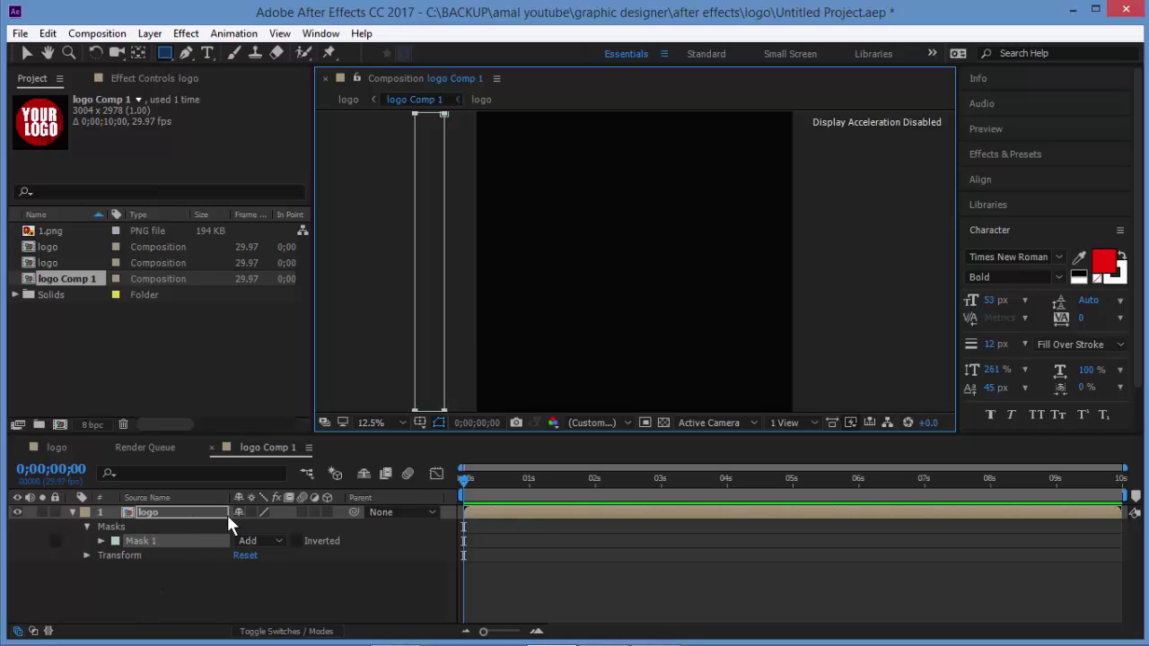
pyautogui.click(101, 540)
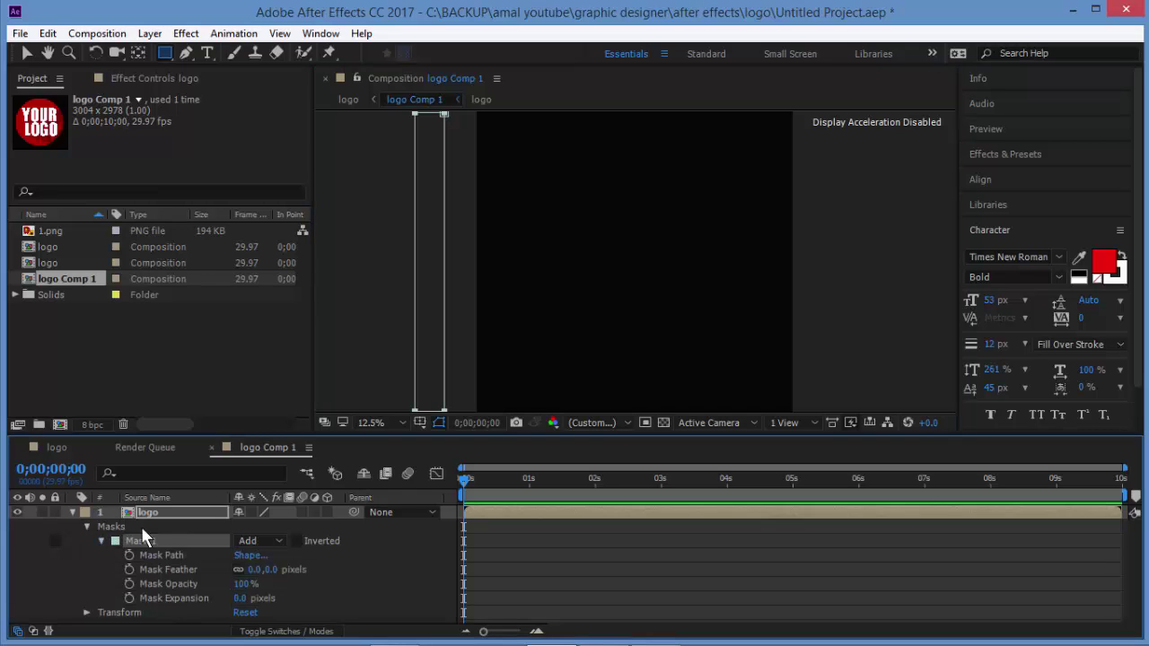
pyautogui.moveTo(465, 480); pyautogui.dragTo(991, 510)
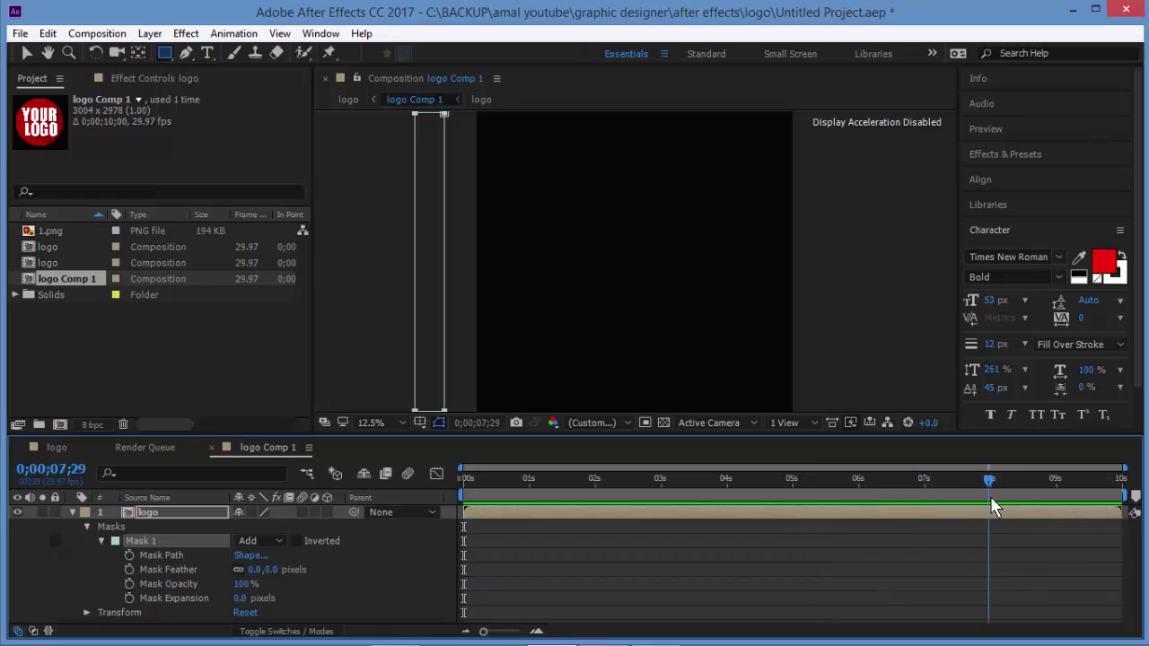
# - Keyframe Mask Path at 8 s, then at 0;00;01;29 move the mask to the logo's right side
pyautogui.press('pagedown')
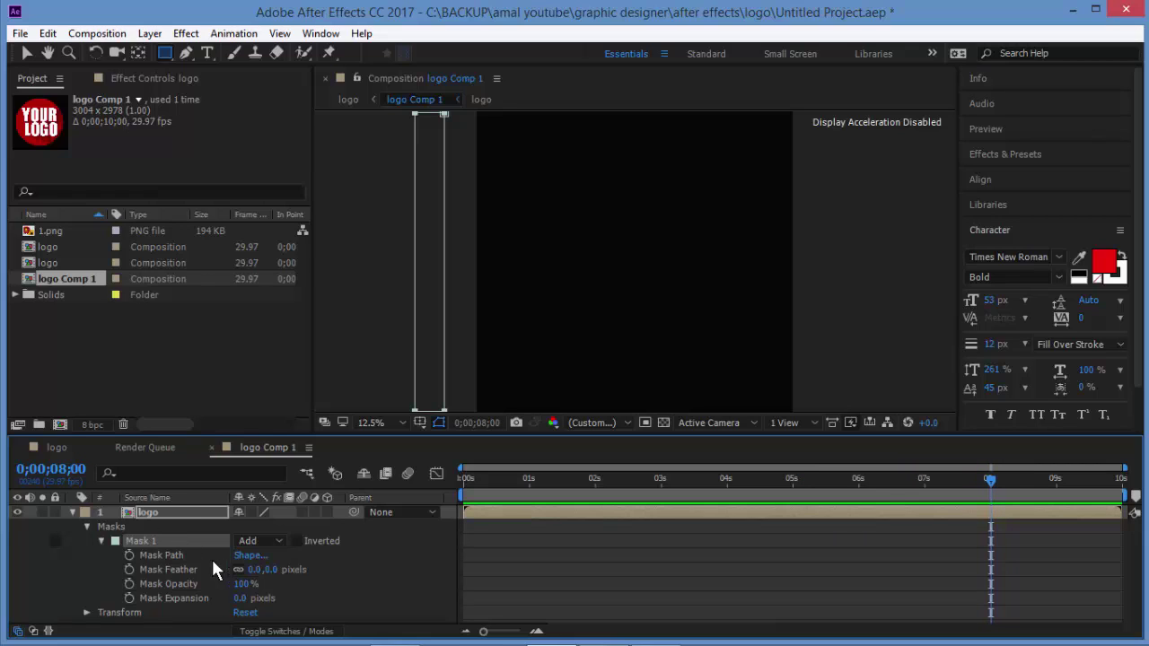
pyautogui.click(130, 554)
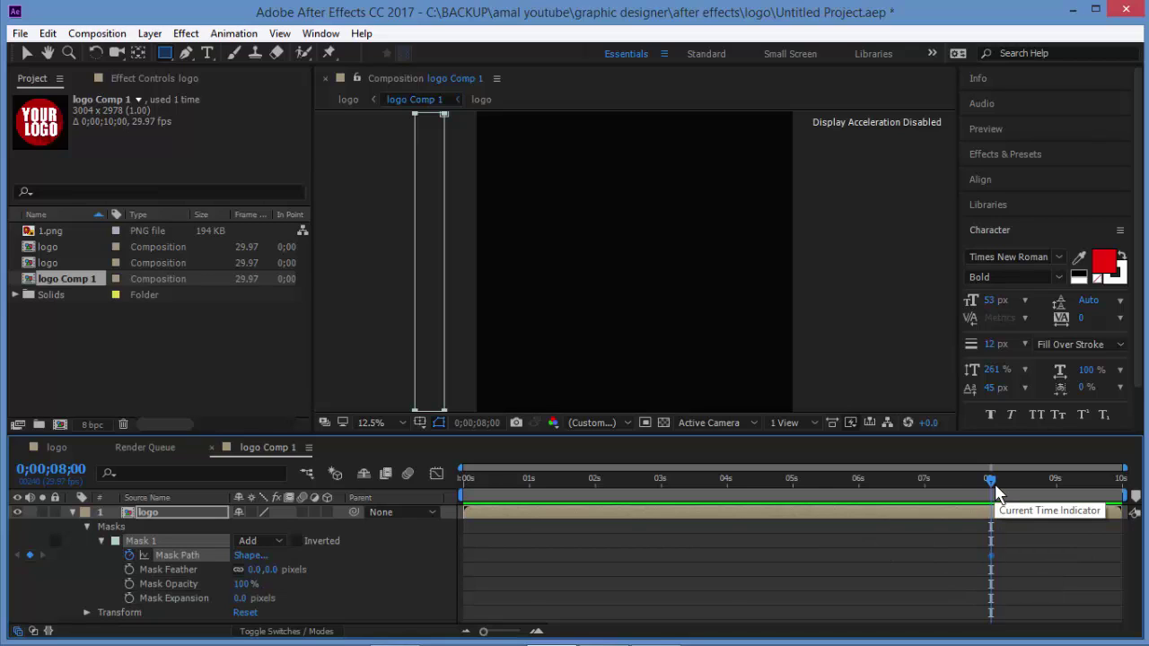
pyautogui.moveTo(989, 488); pyautogui.dragTo(593, 484)
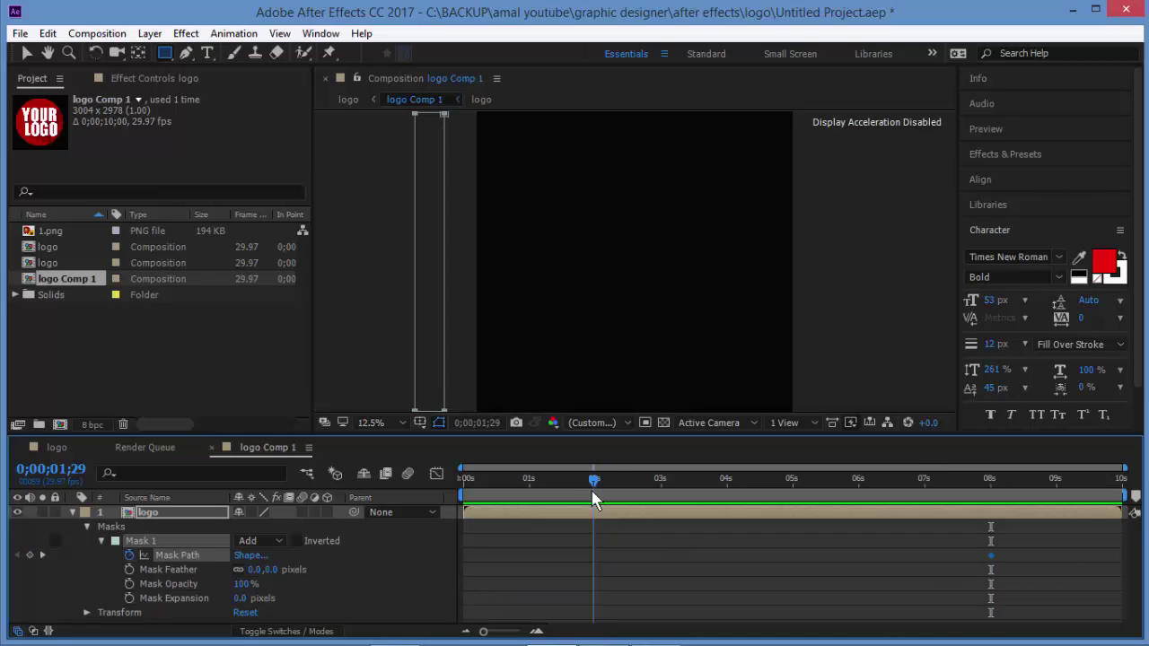
pyautogui.press(',')
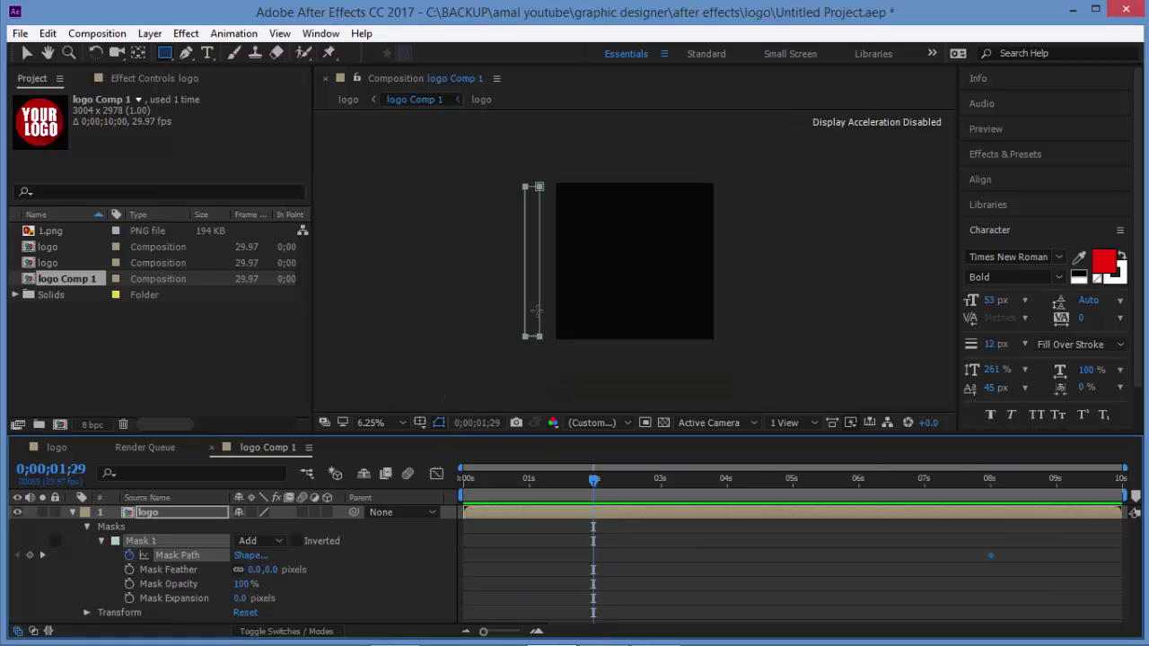
pyautogui.press('v')
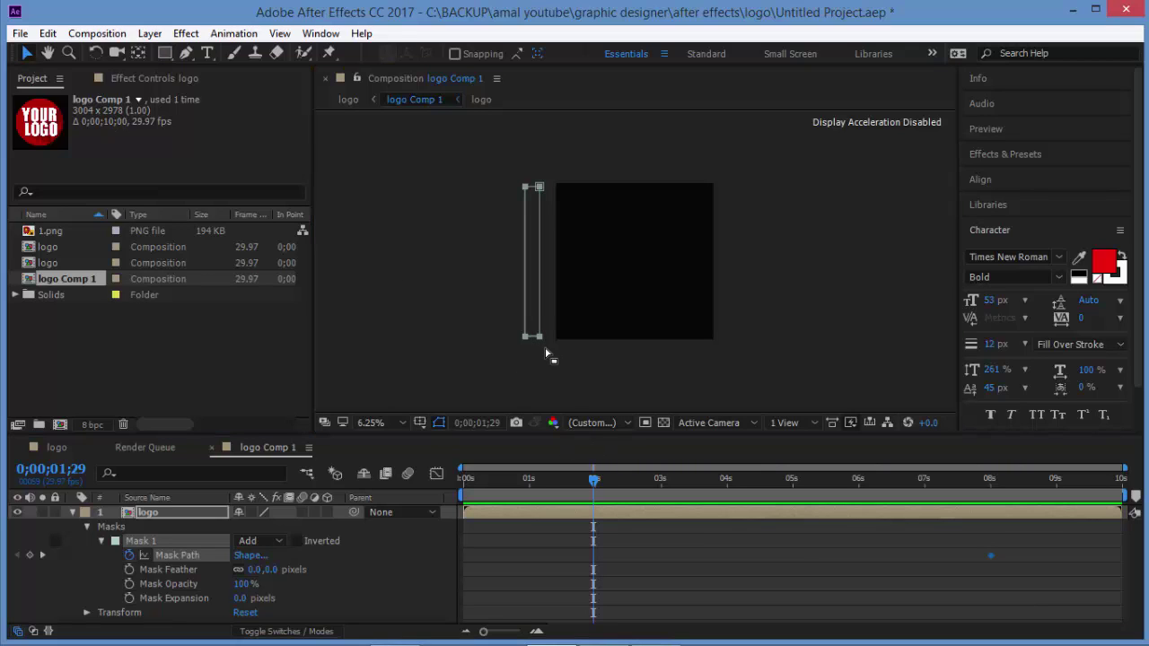
pyautogui.moveTo(538, 340); pyautogui.dragTo(746, 345)
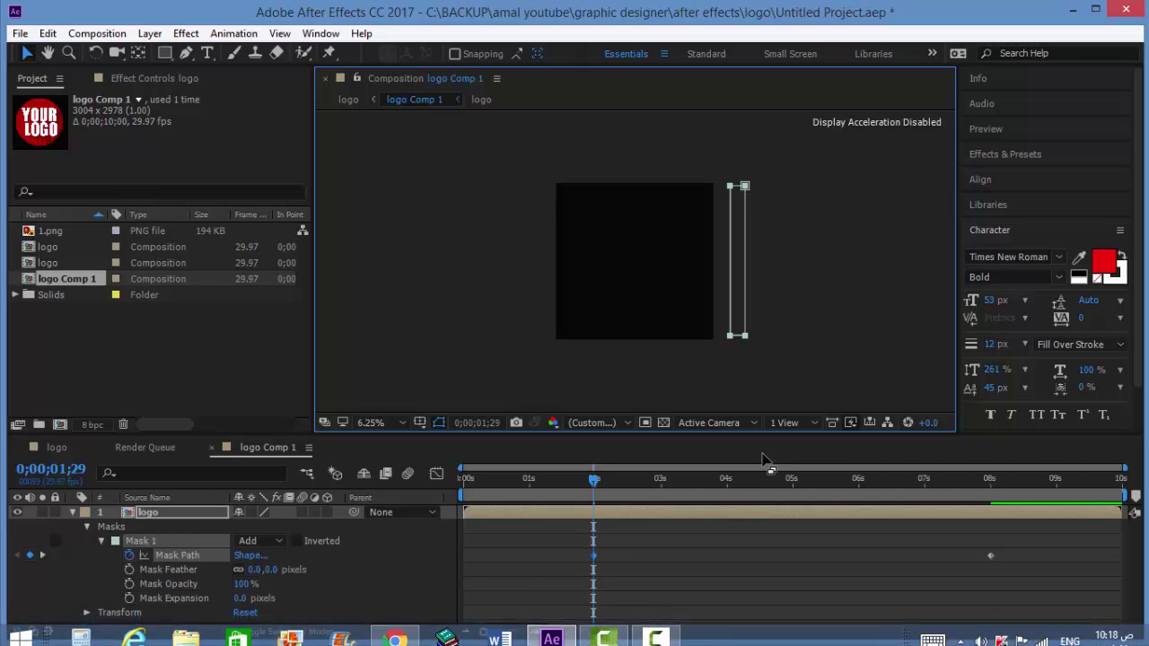
# - Preview the mask strip sweeping across the logo
pyautogui.press('space')
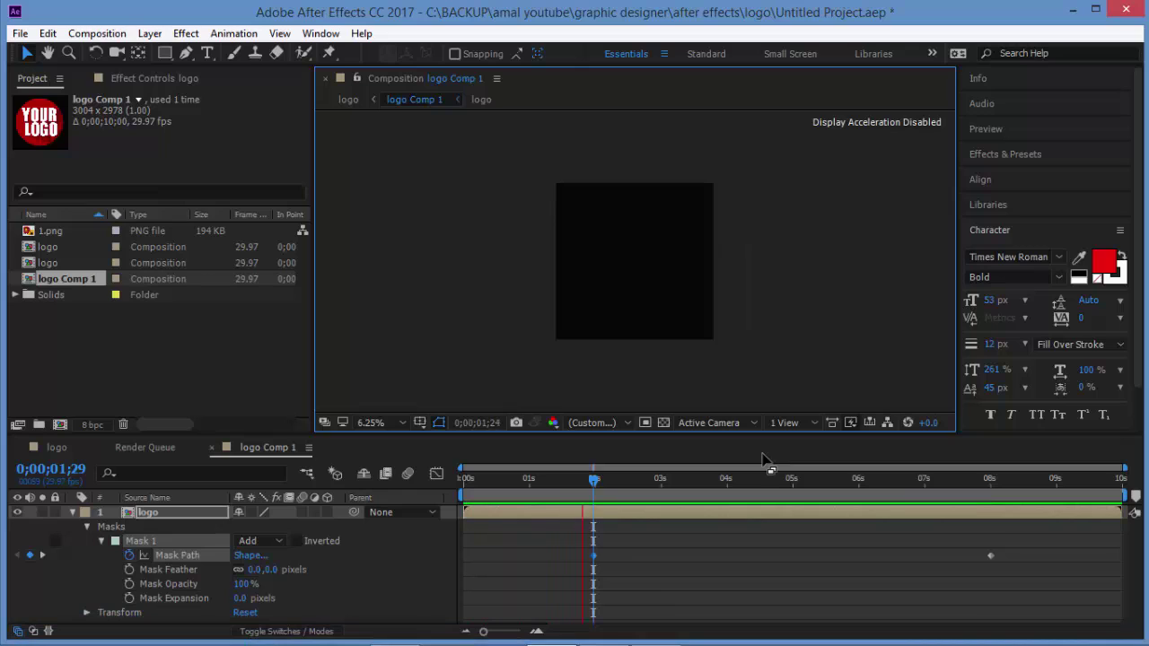
pyautogui.press('space')
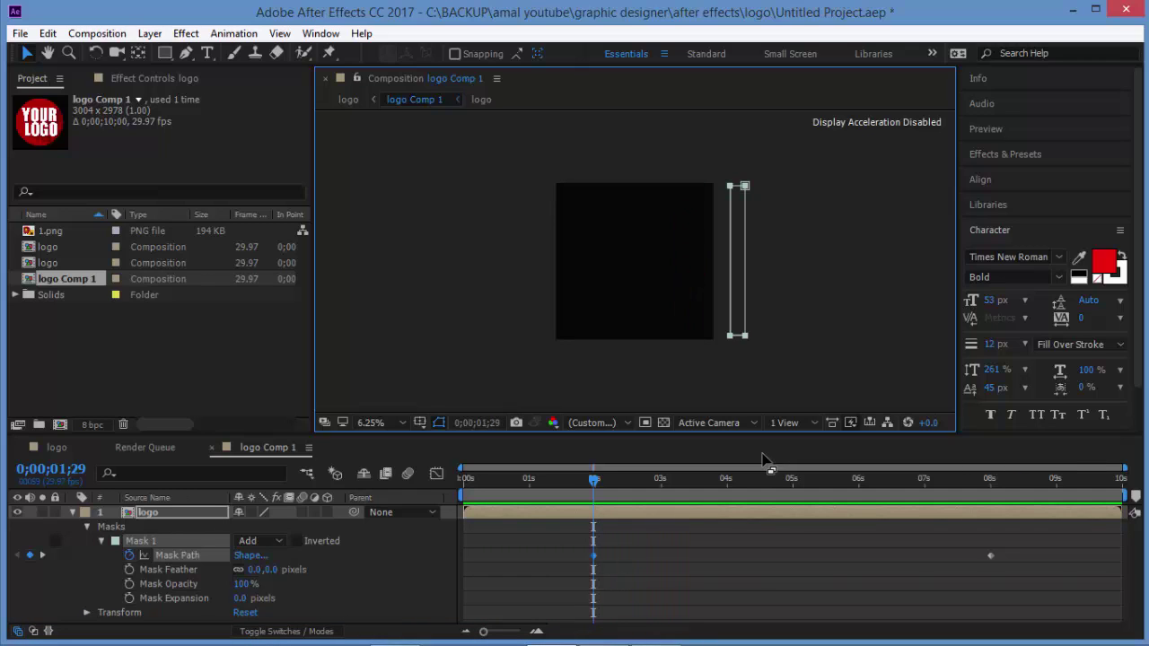
pyautogui.press('space')
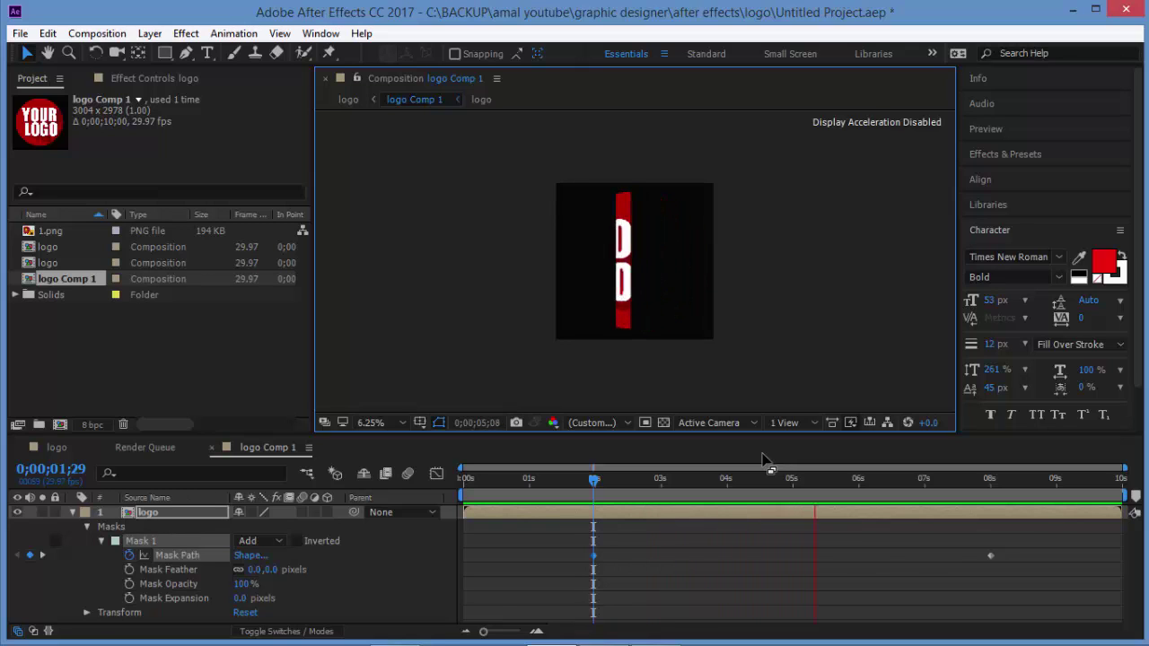
pyautogui.press('space')
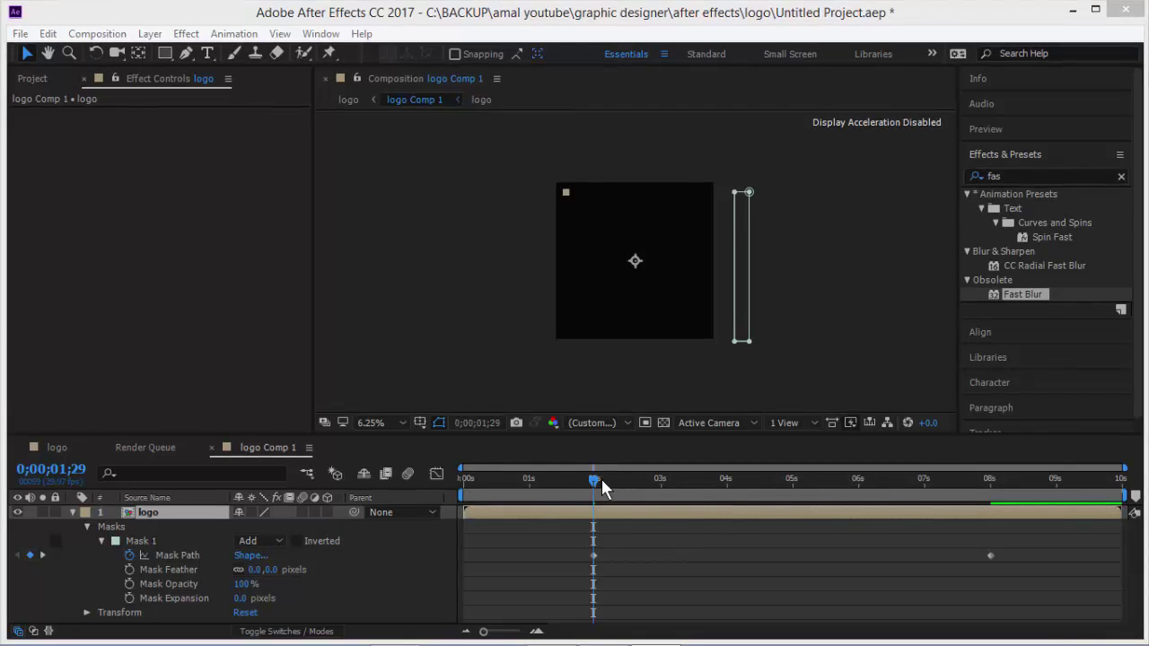
# - At 0;00;05;00, set the Mask Feather to 70 pixels
pyautogui.moveTo(596, 479); pyautogui.dragTo(791, 486)
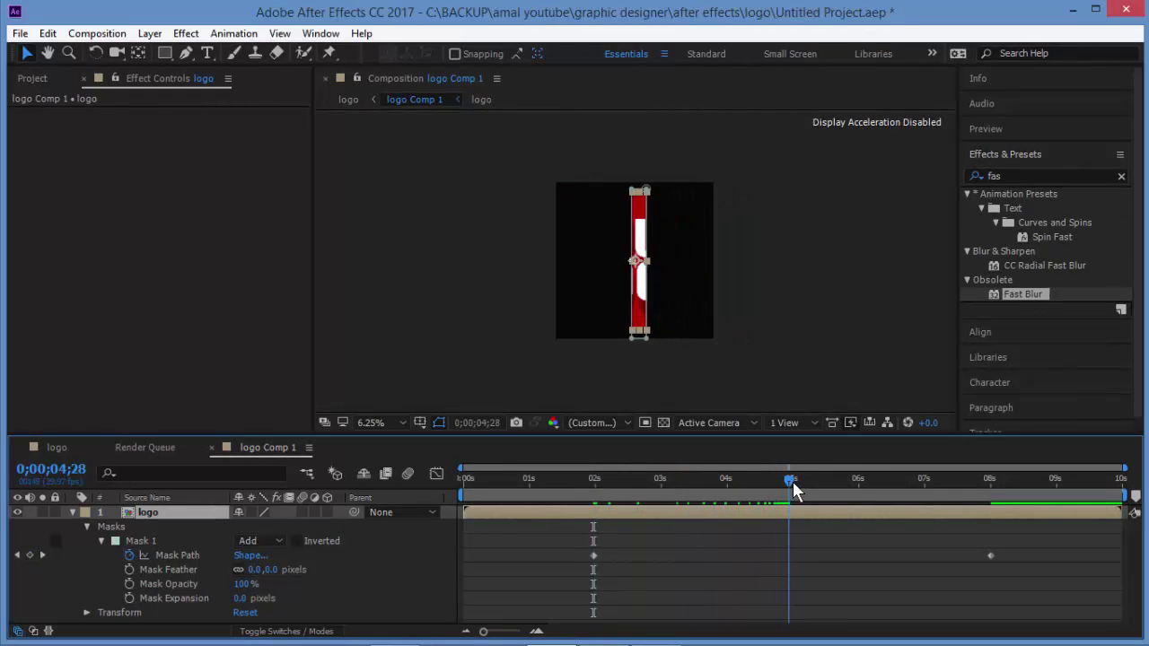
pyautogui.scroll(1, 699, 324)
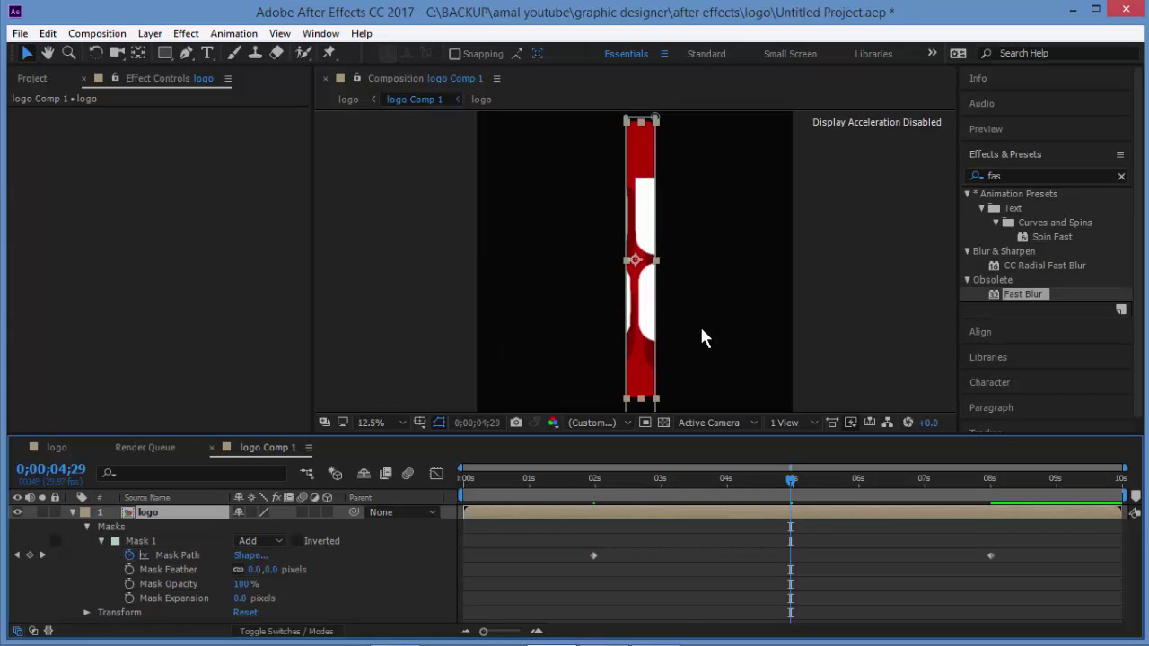
pyautogui.moveTo(795, 487); pyautogui.dragTo(791, 487)
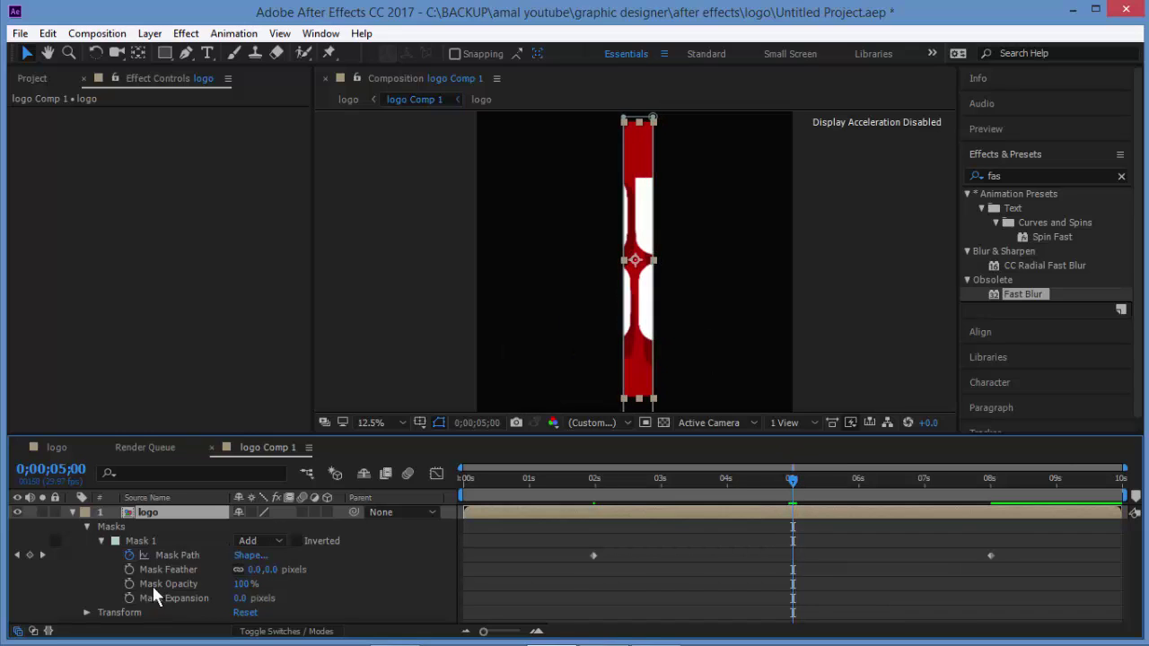
pyautogui.click(270, 571)
pyautogui.press('Return')
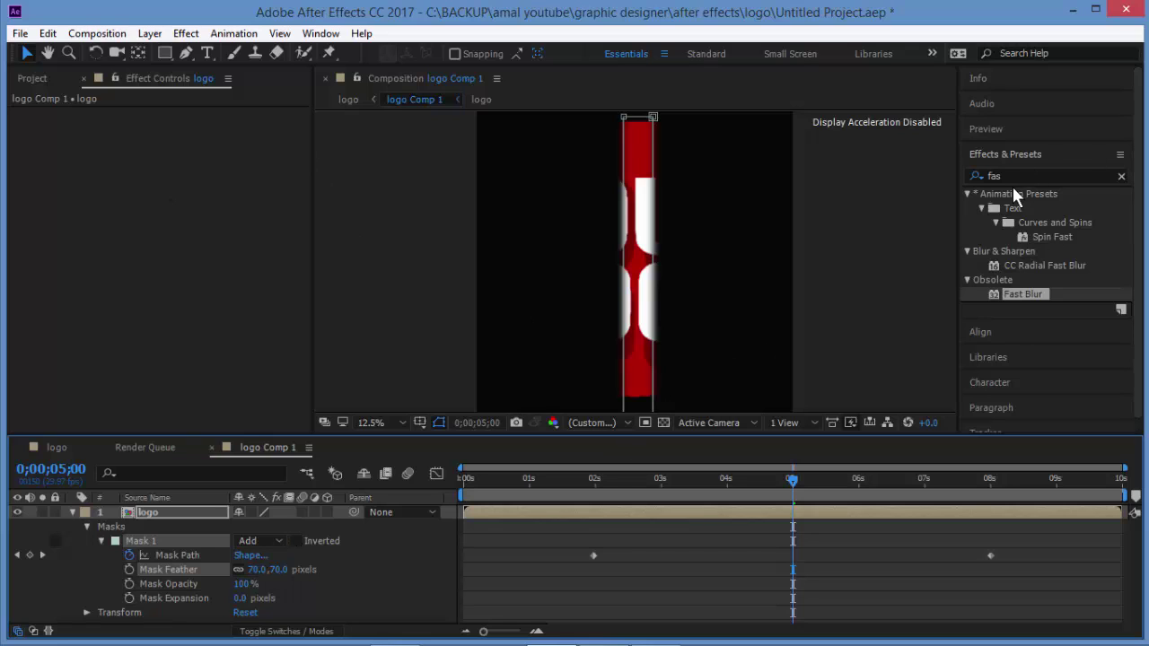
# - Apply Fast Blur with Blurriness 20 to the logo layer and review the blurred wipe
pyautogui.click(1012, 176)
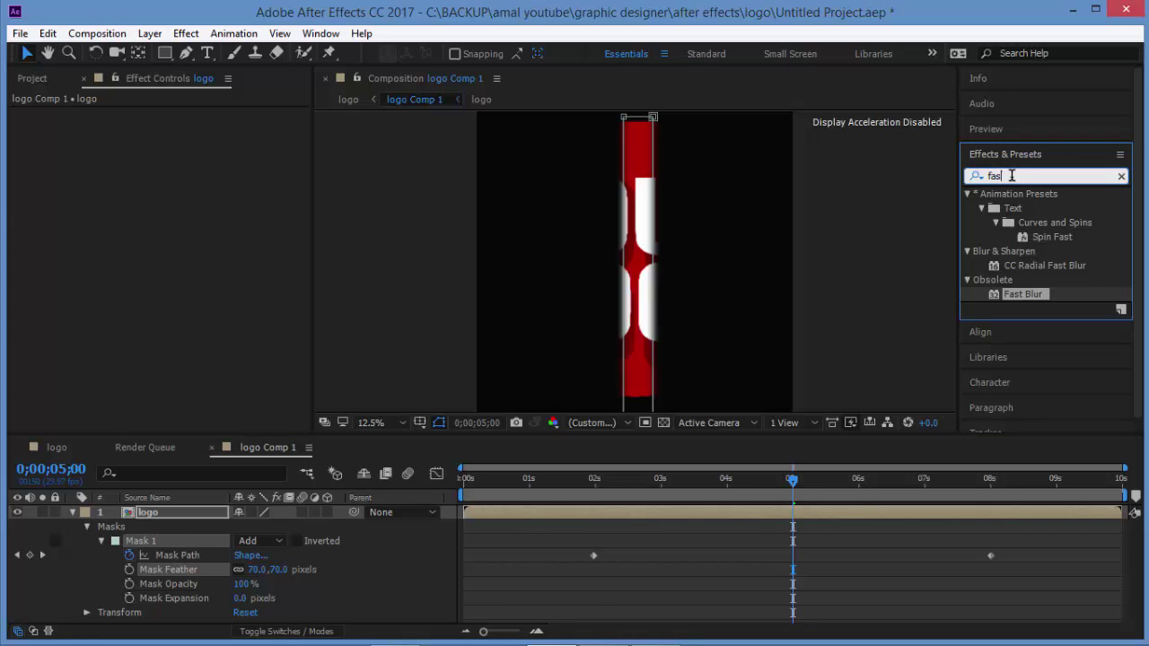
pyautogui.write('f')
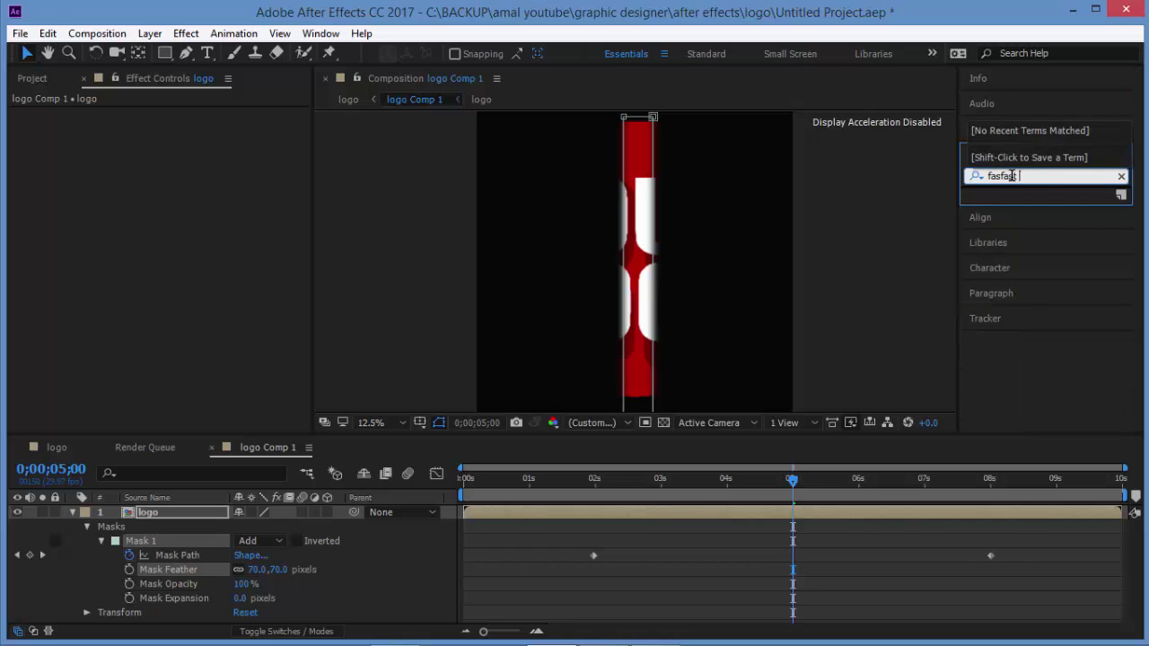
pyautogui.press('BackSpace')
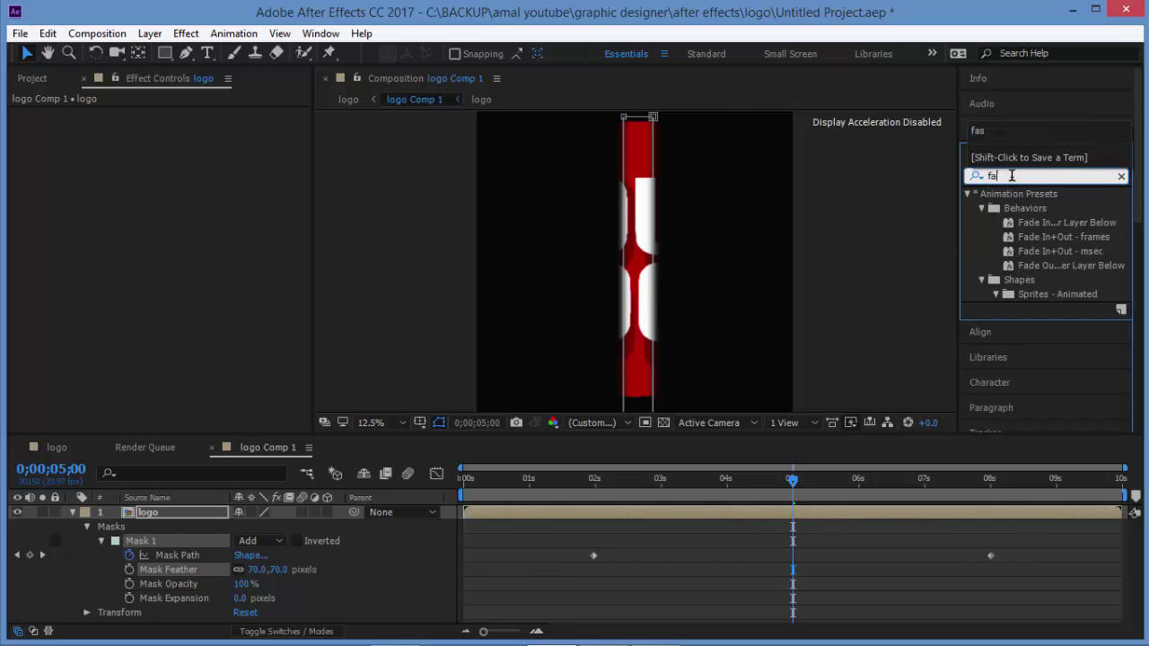
pyautogui.press('BackSpace')
pyautogui.press('BackSpace')
pyautogui.press('BackSpace')
pyautogui.write('fa')
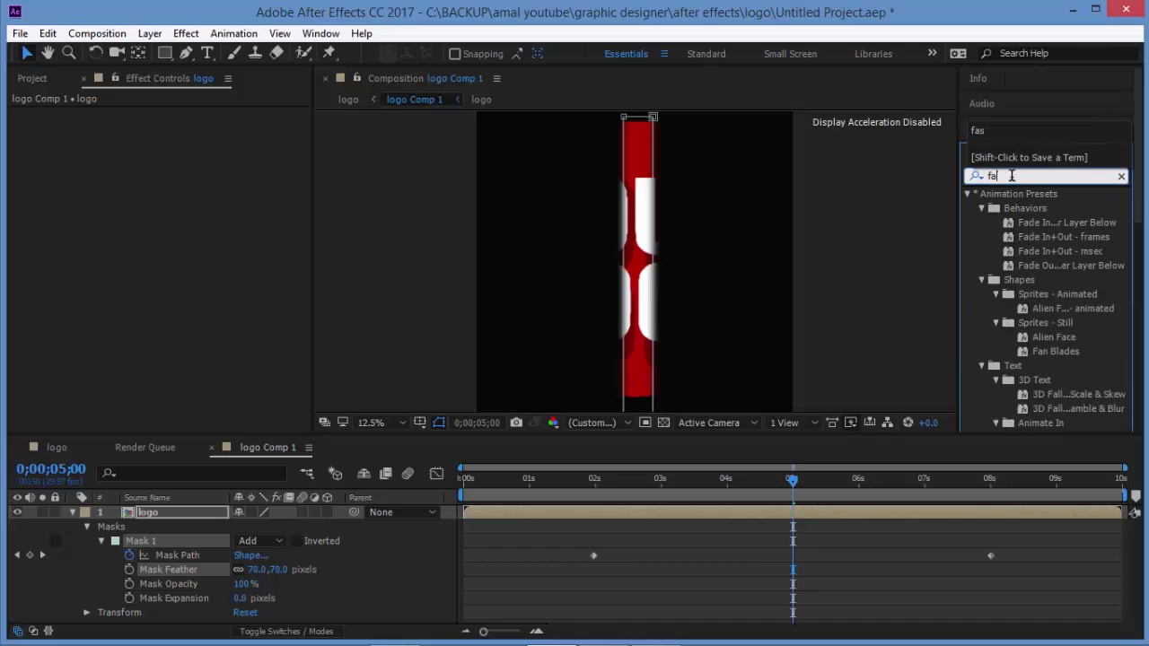
pyautogui.write('st blur')
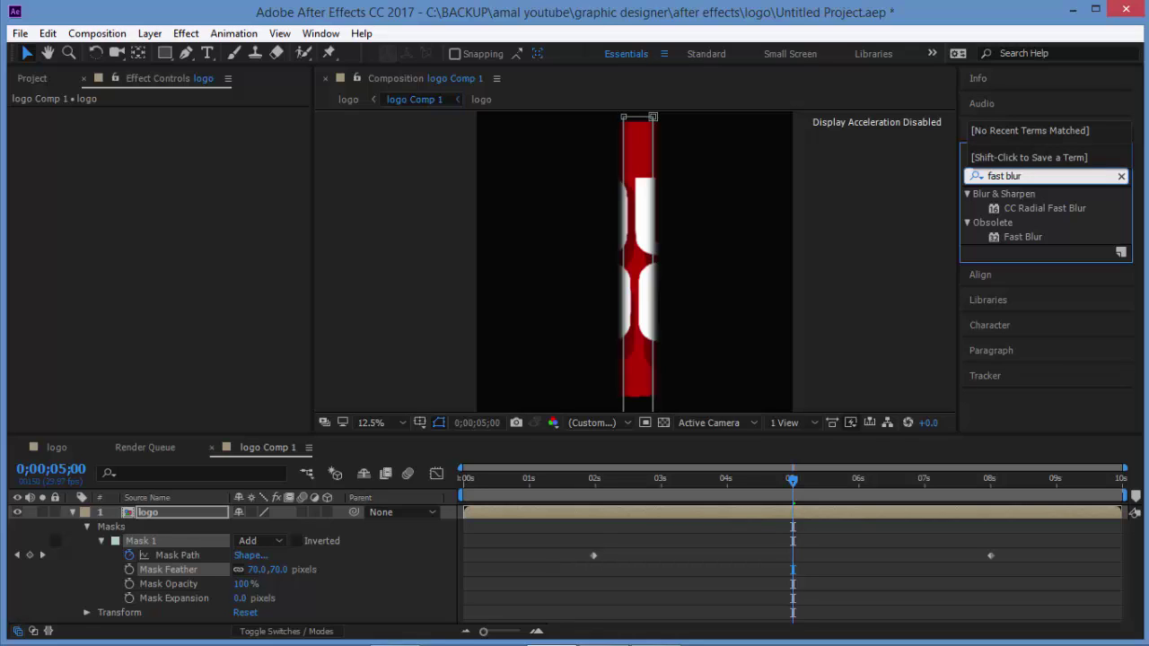
pyautogui.click(1023, 236)
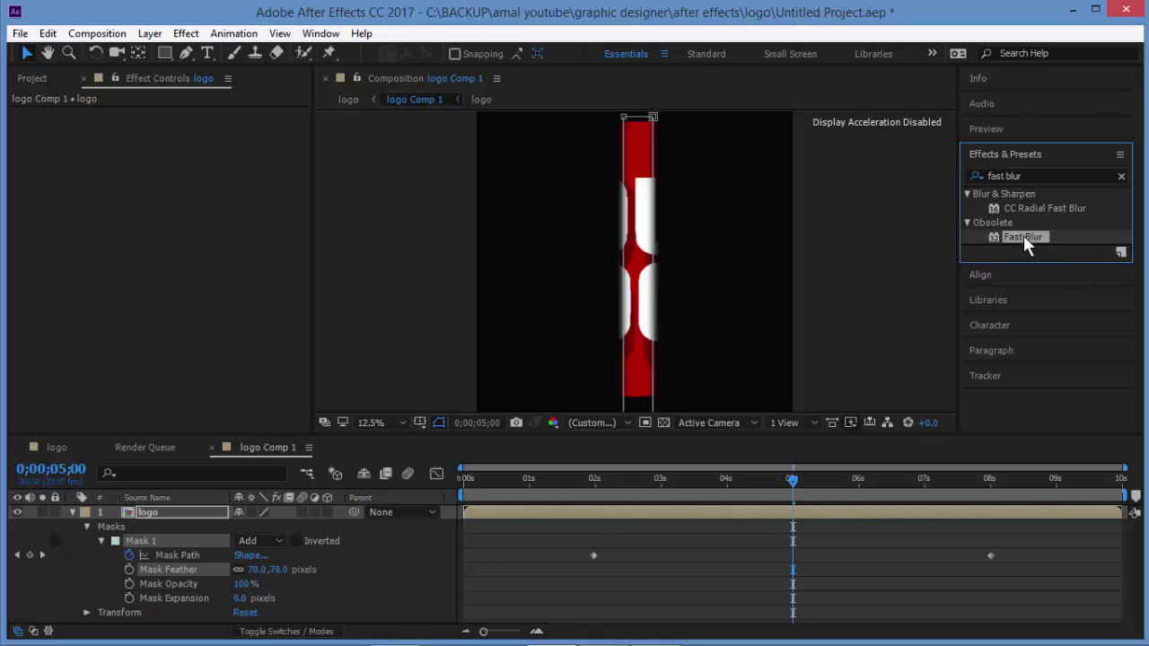
pyautogui.moveTo(1024, 239)
pyautogui.mouseDown()
pyautogui.moveTo(708, 254)
pyautogui.moveTo(638, 269)
pyautogui.mouseUp()
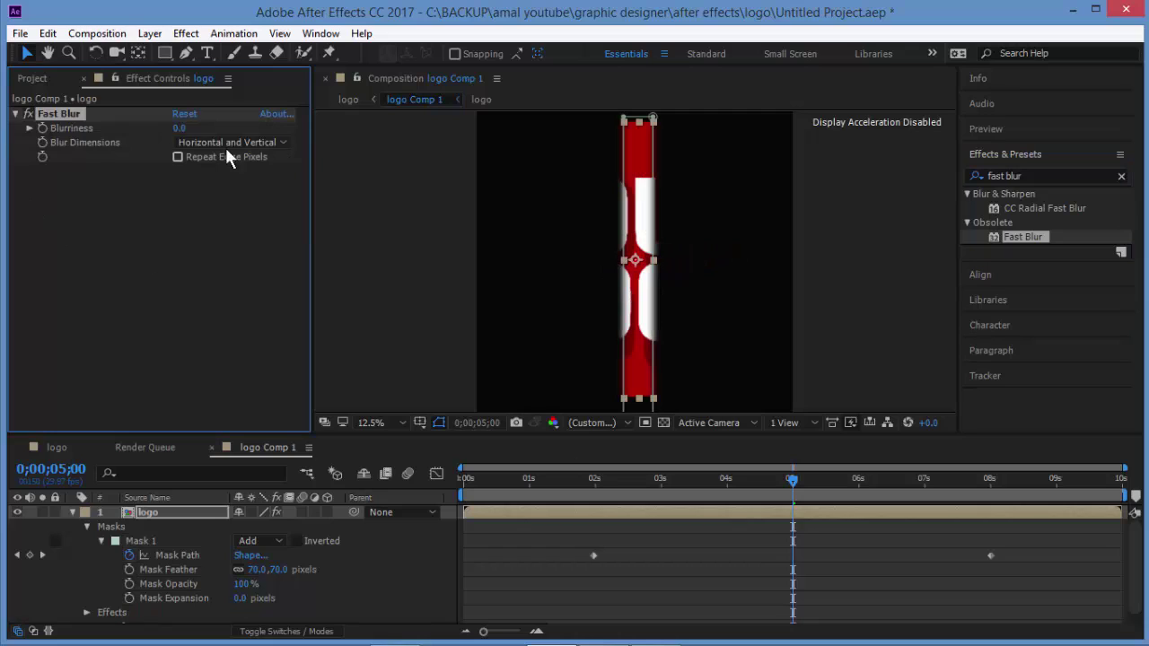
pyautogui.click(182, 127)
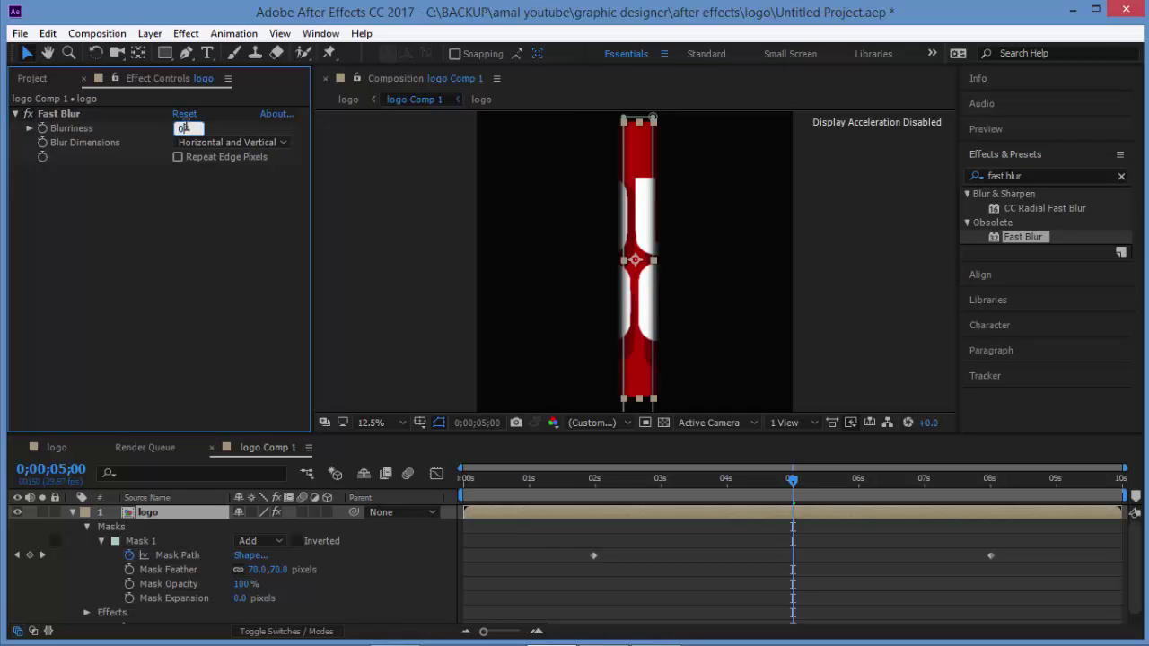
pyautogui.write('20')
pyautogui.press('Return')
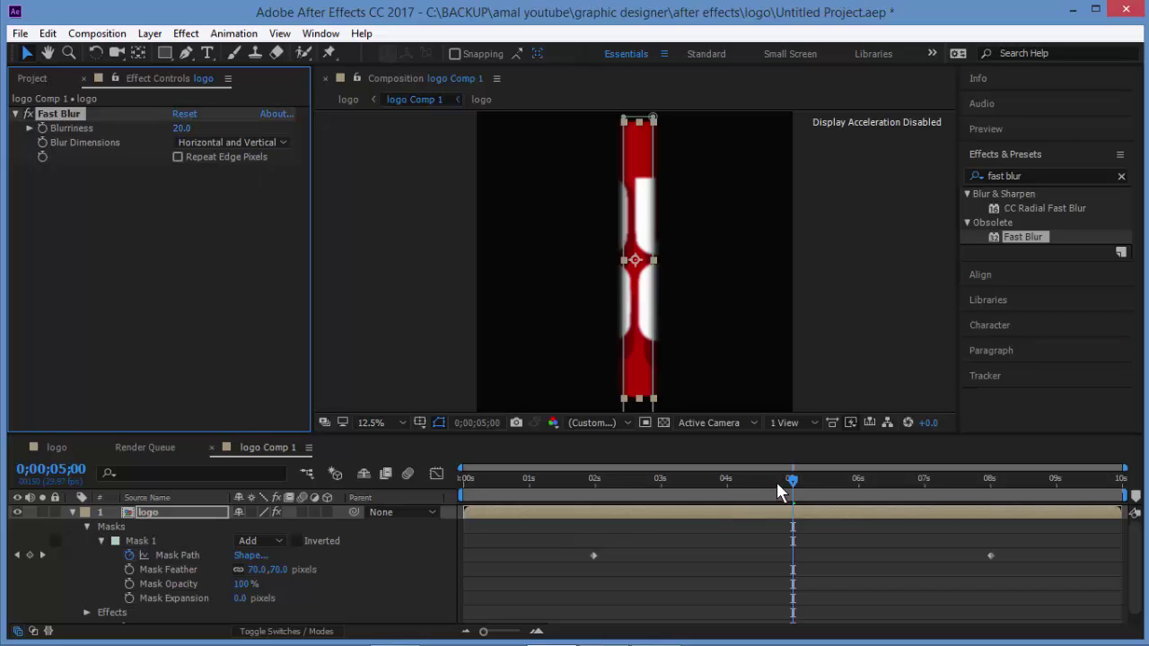
pyautogui.moveTo(776, 482)
pyautogui.mouseDown()
pyautogui.moveTo(598, 512)
pyautogui.moveTo(753, 489)
pyautogui.moveTo(986, 487)
pyautogui.moveTo(793, 499)
pyautogui.mouseUp()
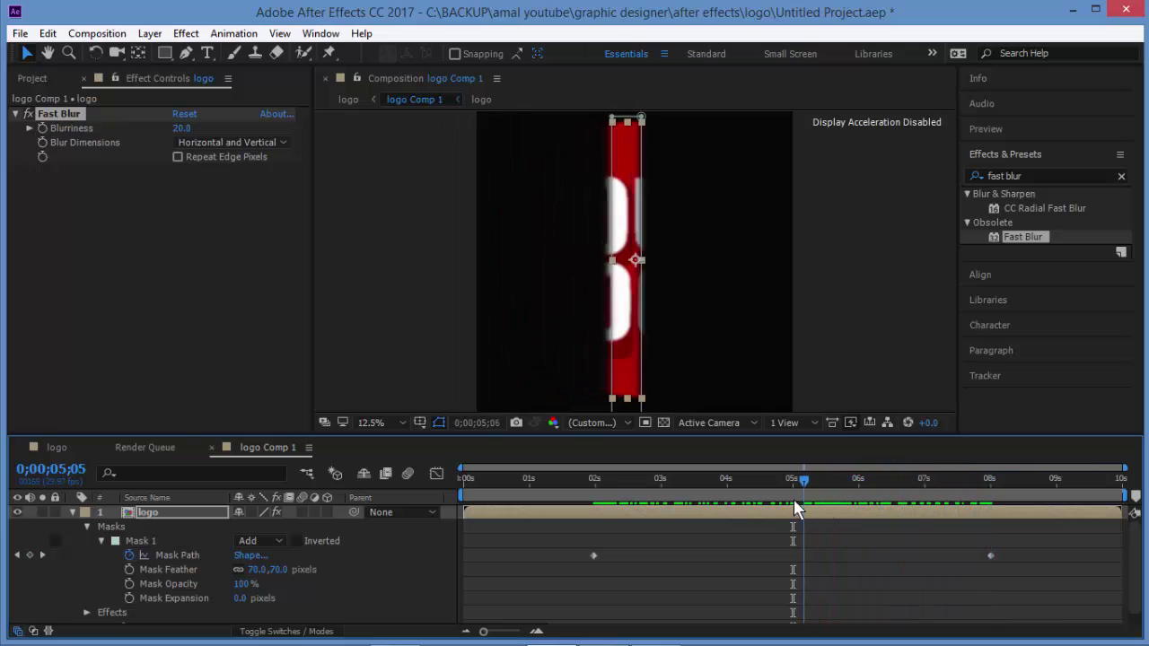
pyautogui.moveTo(793, 499); pyautogui.dragTo(601, 514)
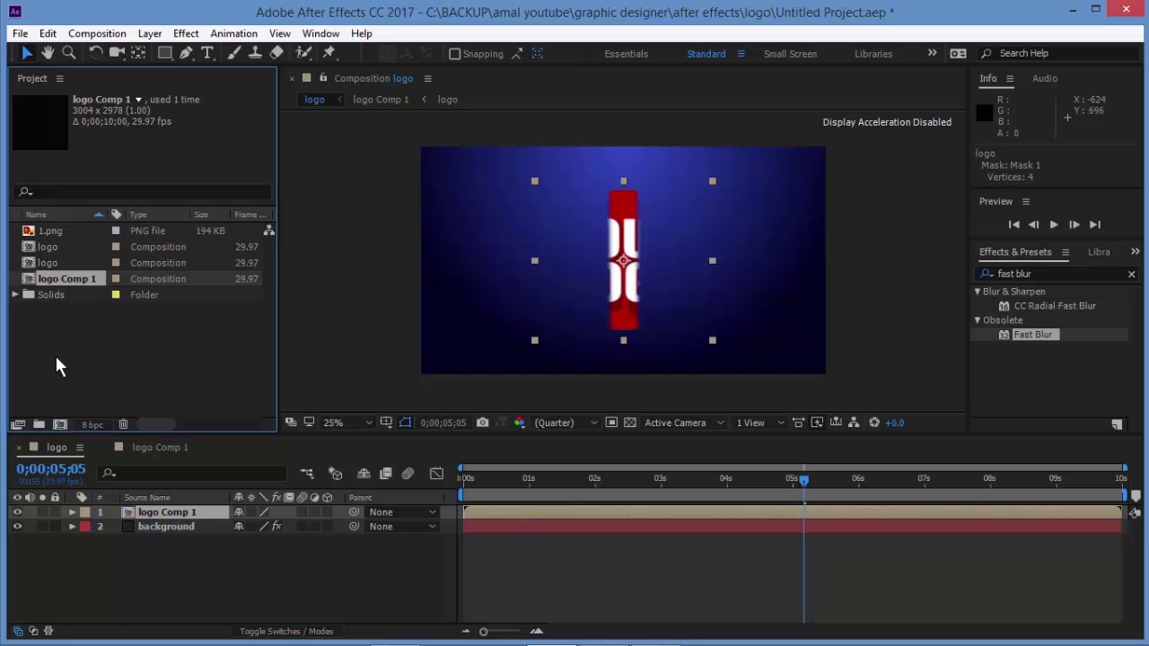
# - Add the logo composition as a layer in the main comp and zoom out
pyautogui.moveTo(48, 262); pyautogui.dragTo(81, 521)
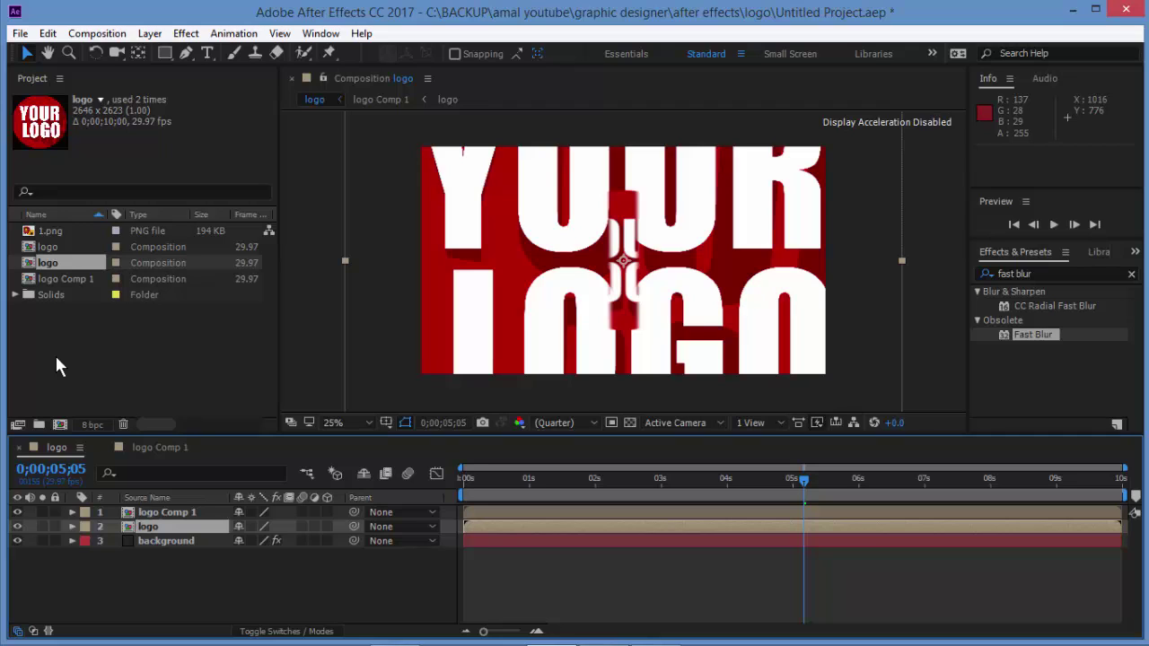
pyautogui.press('alt')
pyautogui.press(',')
pyautogui.press(',')
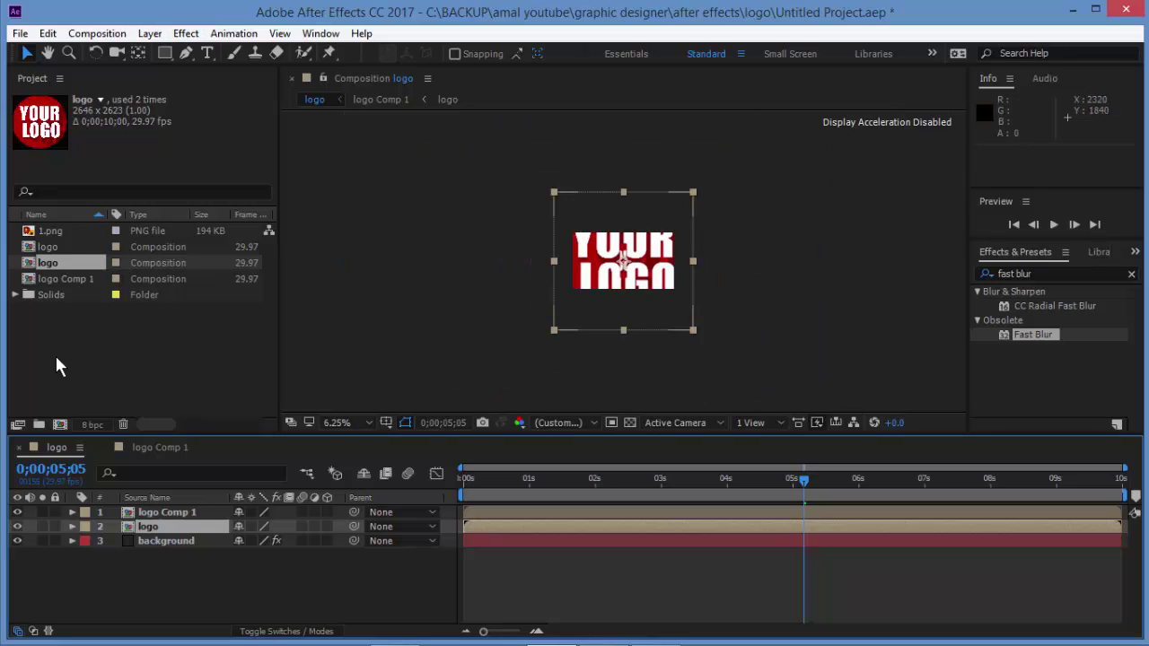
# - Scale the logo layer down step by step to about 26%
pyautogui.press('alt+KP_Subtract')
pyautogui.press('alt+KP_Subtract')
pyautogui.press('alt+KP_Subtract')
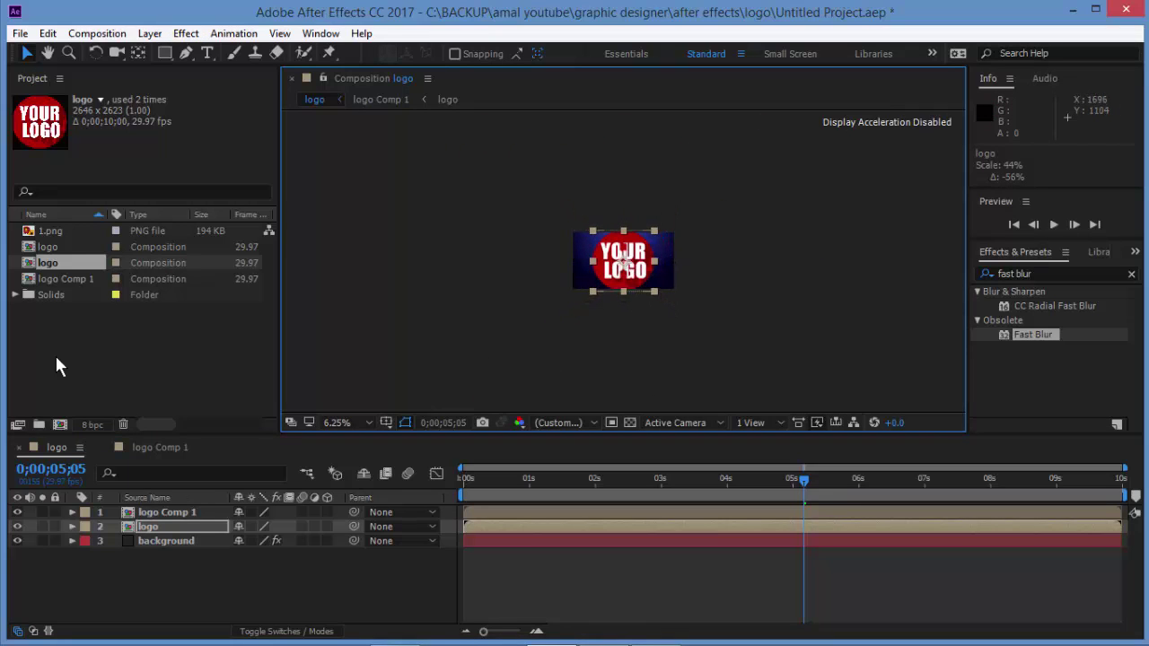
pyautogui.press('alt+KP_Subtract')
pyautogui.press('alt+KP_Subtract')
pyautogui.press('alt+KP_Subtract')
pyautogui.press('.')
pyautogui.press('.')
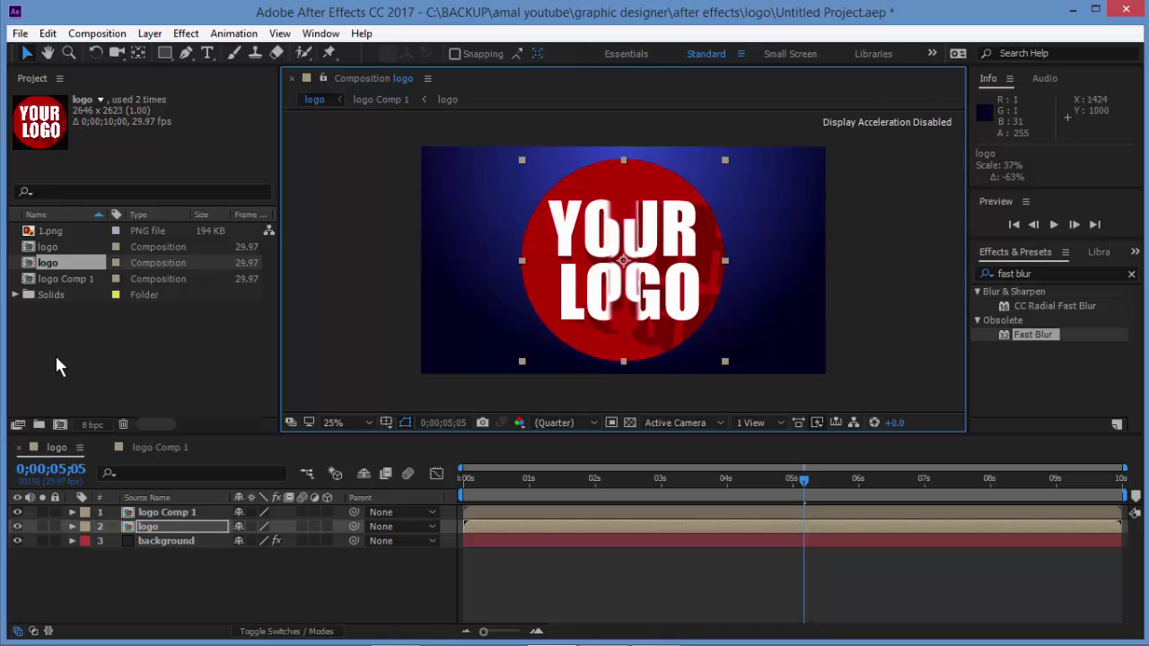
pyautogui.hotkey('ctrl', 'shift', 'a')
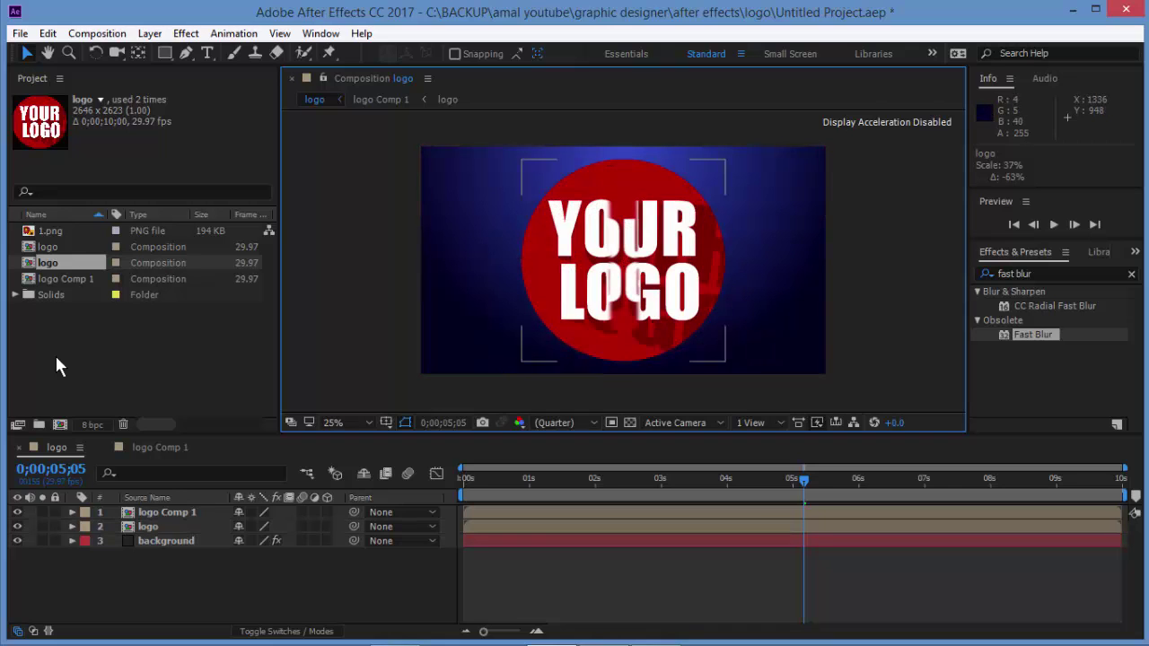
pyautogui.press('KP_1')
pyautogui.press('KP_2')
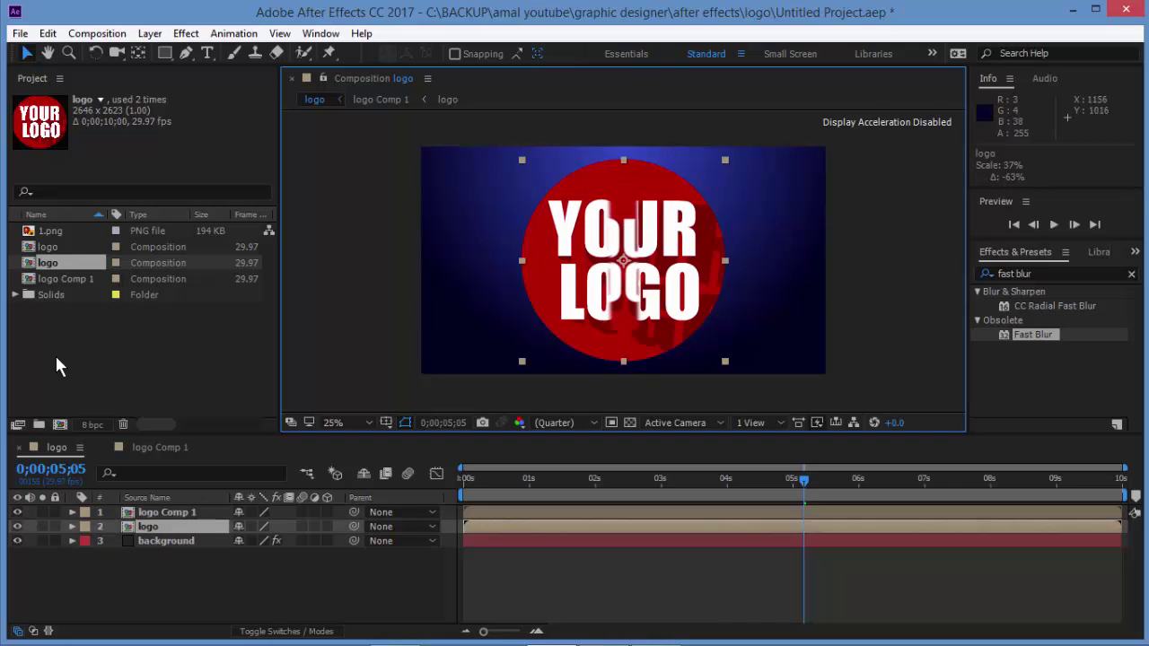
pyautogui.hotkey('ctrl', 'shift', 'a')
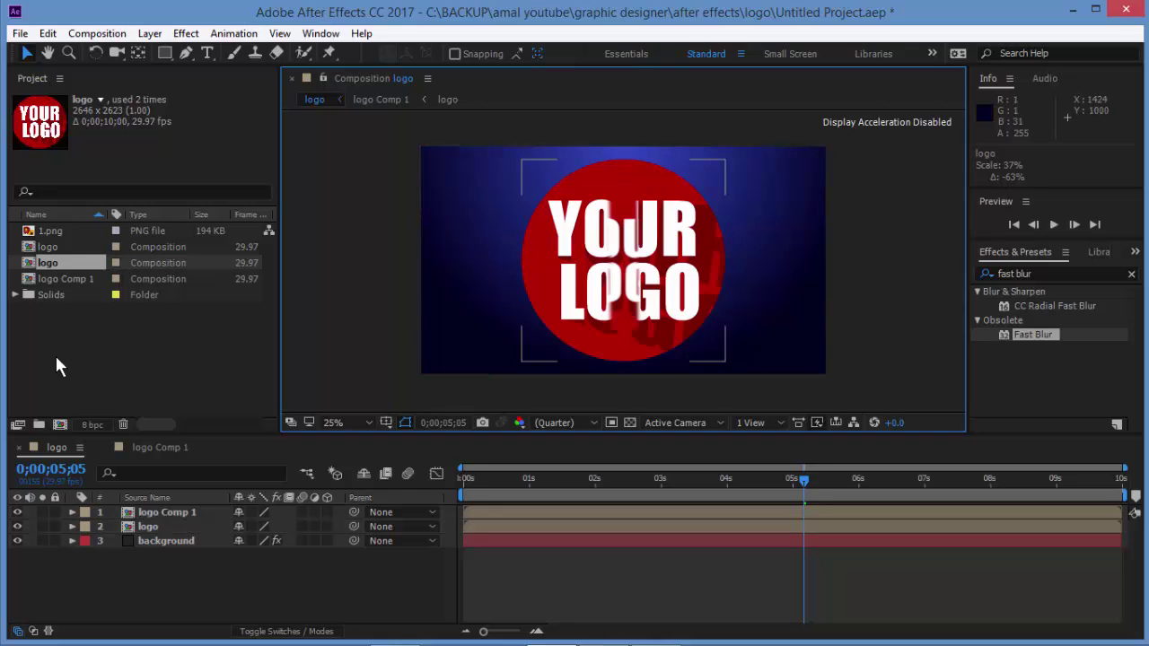
pyautogui.press('KP_2')
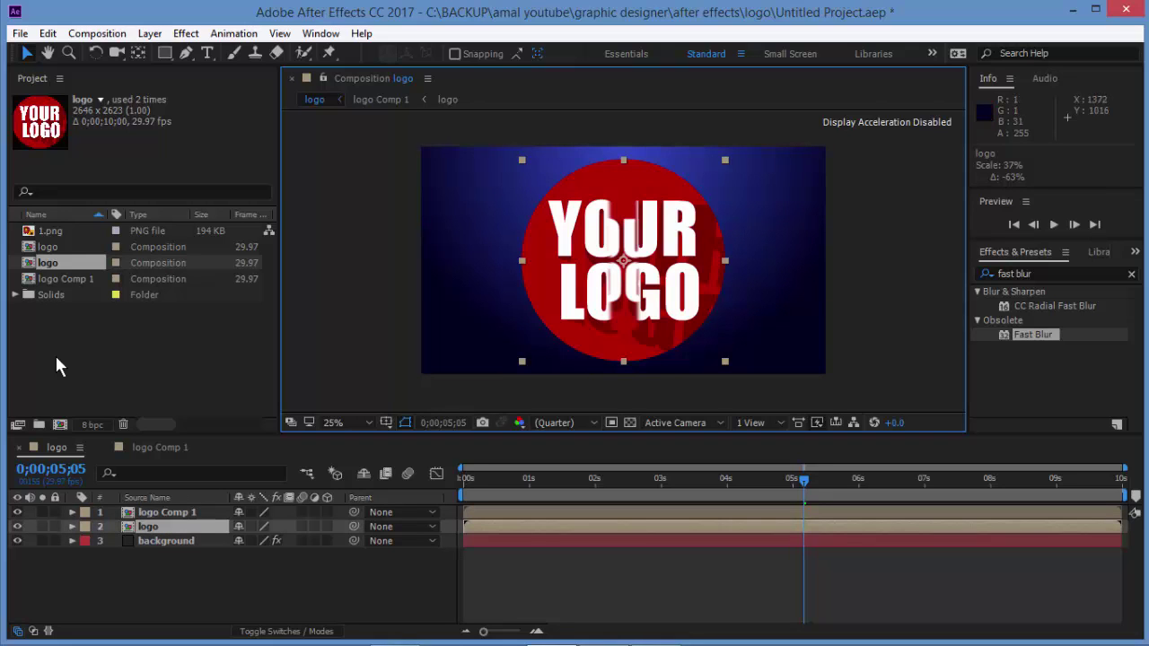
pyautogui.press('Return')
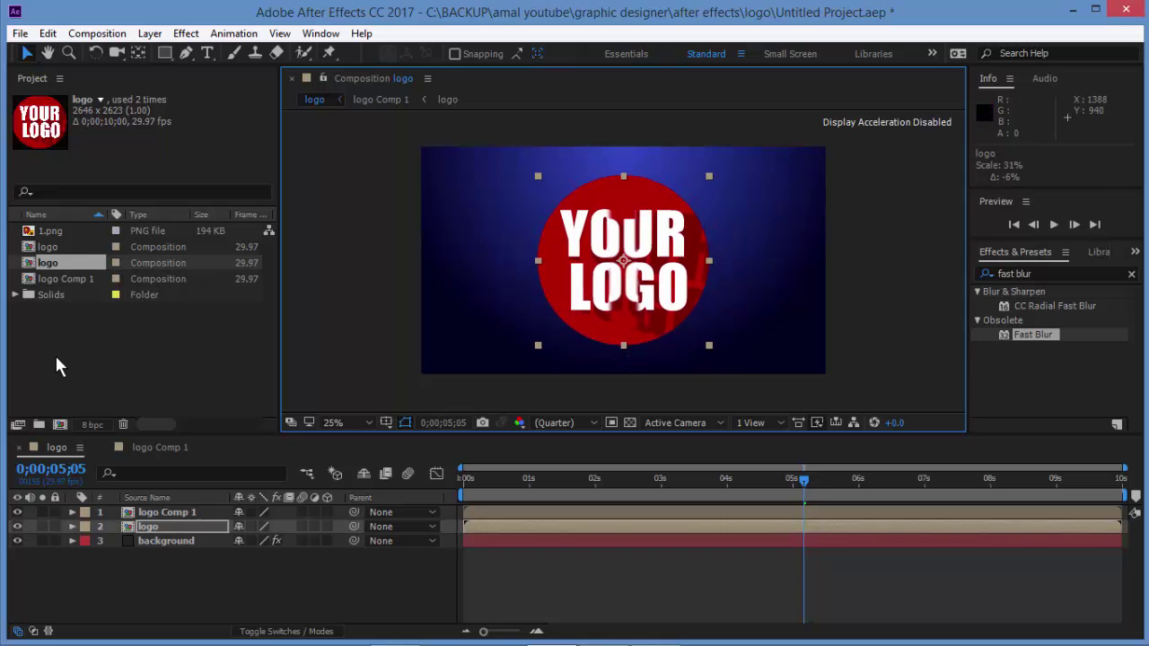
pyautogui.press('alt+KP_Subtract')
pyautogui.press('alt+KP_Subtract')
pyautogui.press('alt+KP_Subtract')
pyautogui.press('alt+KP_Subtract')
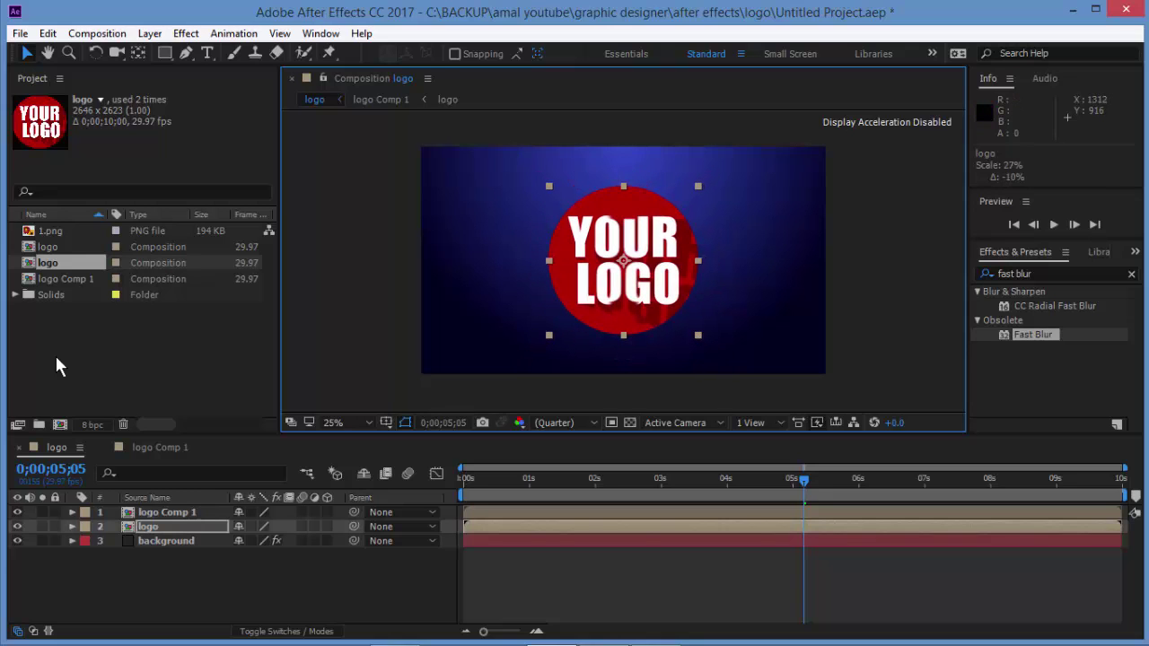
pyautogui.press('alt+KP_Subtract')
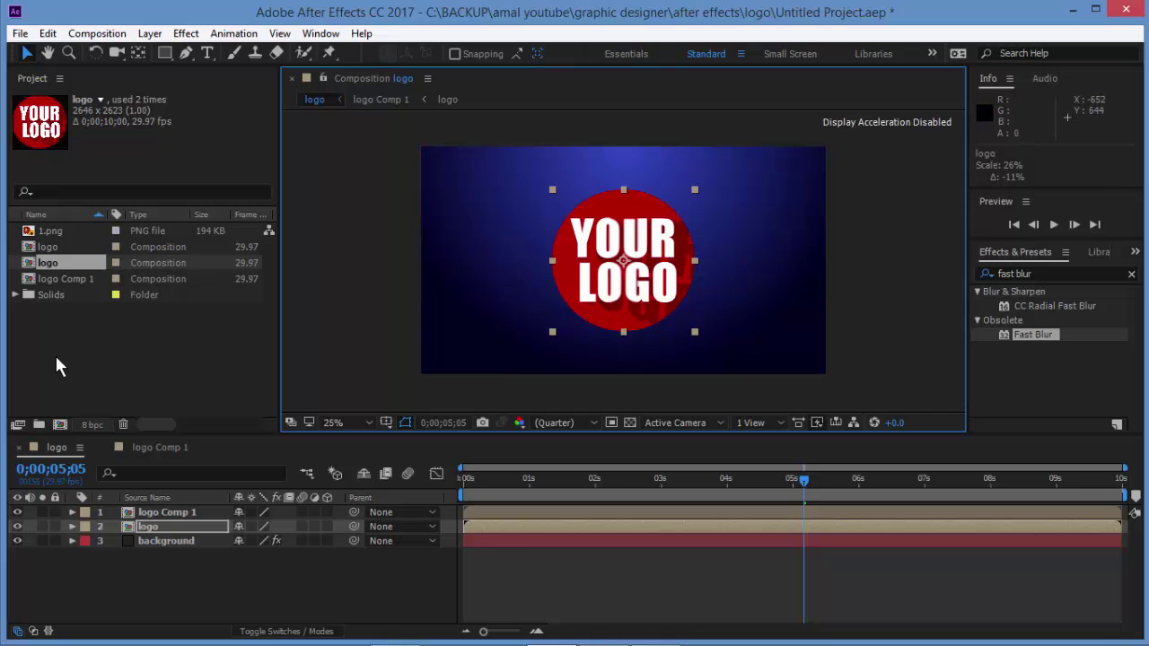
# - Apply the Transition > Linear Wipe effect to the logo layer
pyautogui.hotkey('alt', 't')
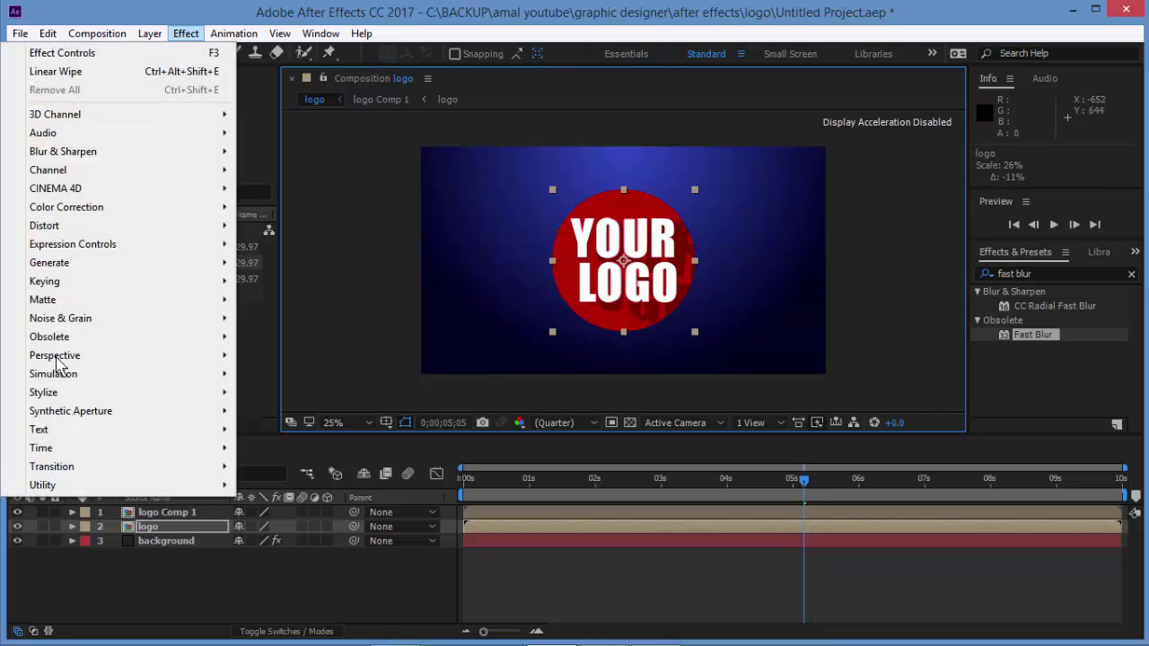
pyautogui.press('t')
pyautogui.press('t')
pyautogui.press('t')
pyautogui.press('Right')
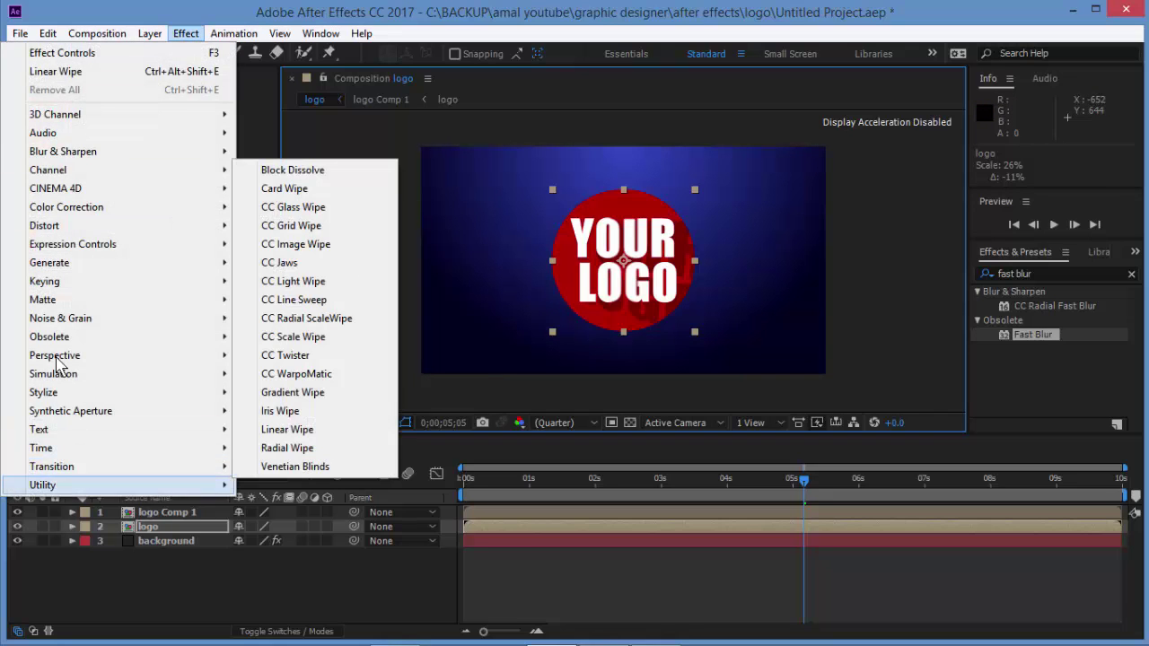
pyautogui.press('Down')
pyautogui.press('Down')
pyautogui.press('Down')
pyautogui.press('Down')
pyautogui.press('Down')
pyautogui.press('Down')
pyautogui.press('Down')
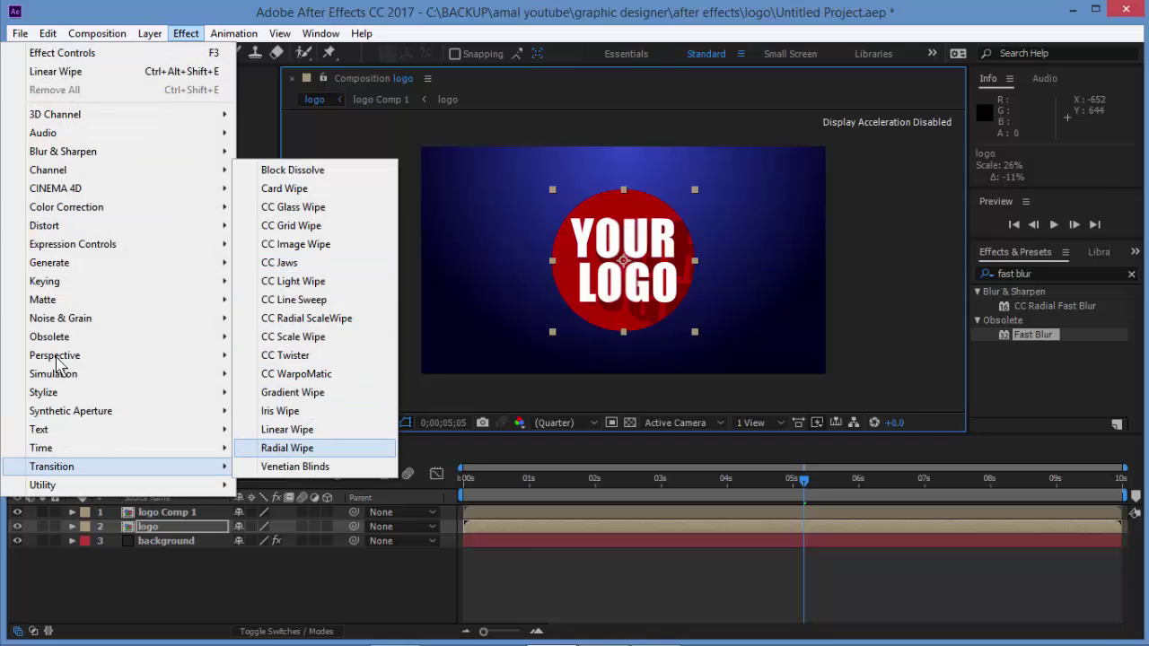
pyautogui.press('Up')
pyautogui.press('Return')
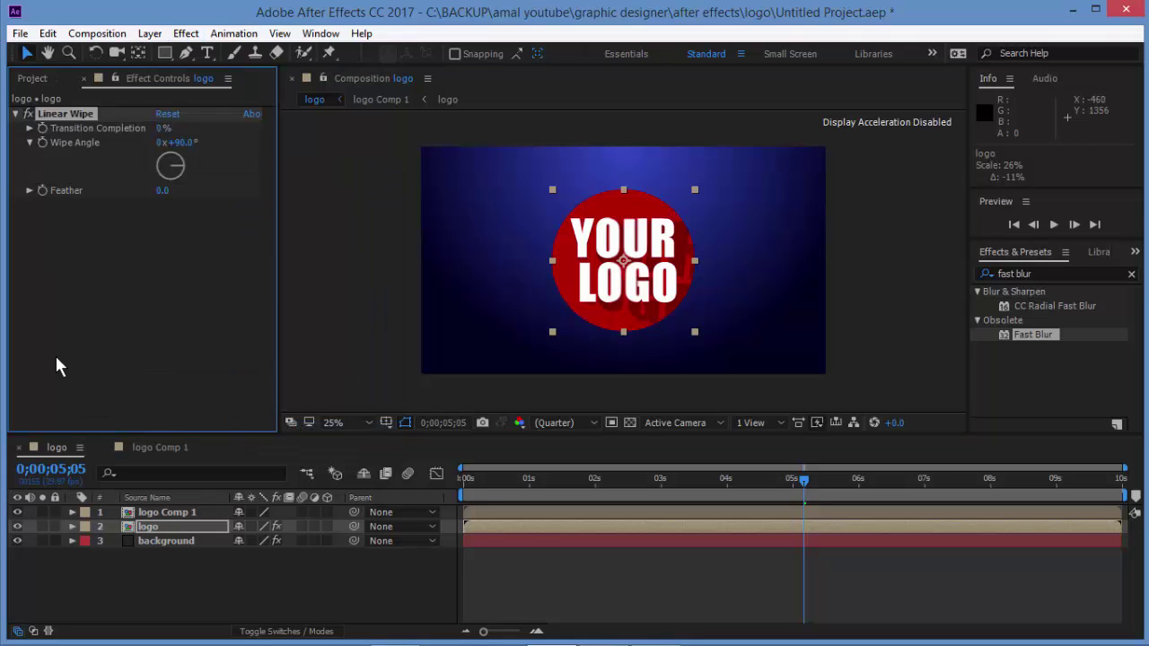
# - Set the Wipe Angle to -90° and Transition Completion to 100%, then preview
pyautogui.press('Tab')
pyautogui.press('Tab')
pyautogui.press('Tab')
pyautogui.press('Return')
pyautogui.write('100')
pyautogui.press('Return')
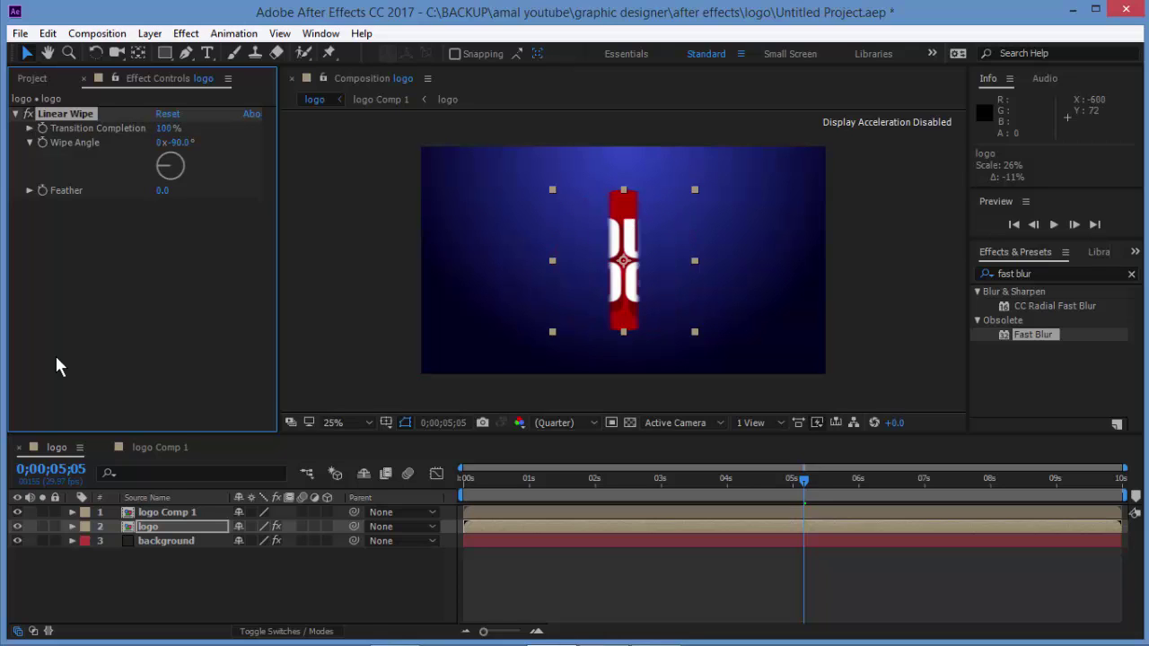
pyautogui.press('space')
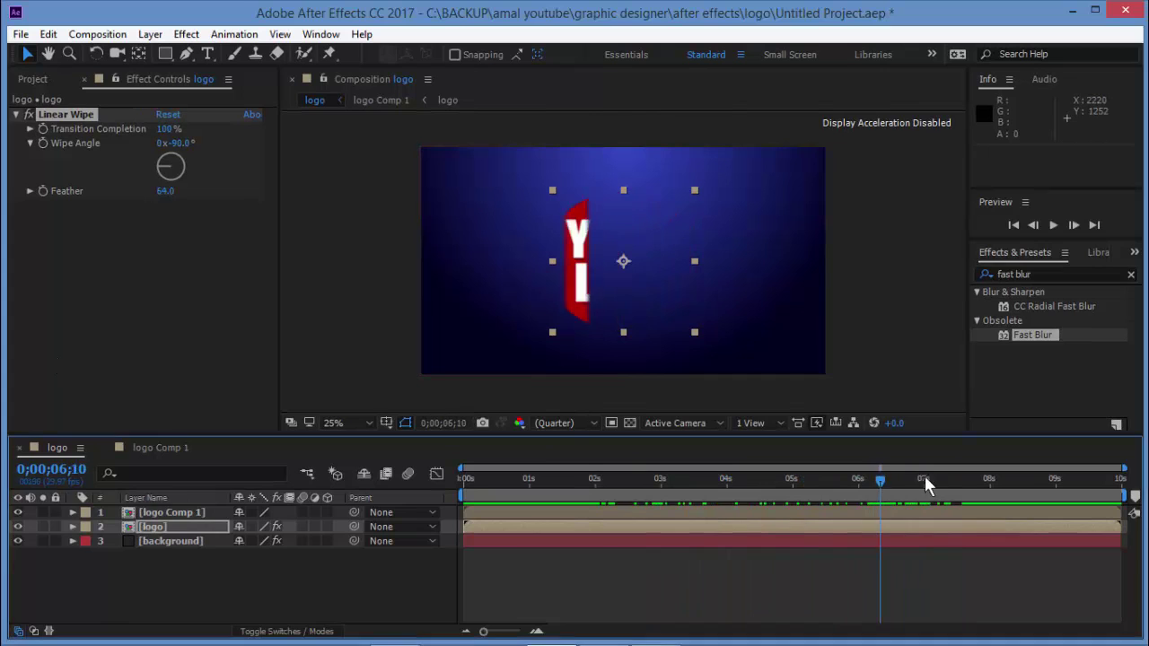
# - Keyframe Transition Completion at 0% near 0;00;02;02
pyautogui.moveTo(927, 486); pyautogui.dragTo(959, 485)
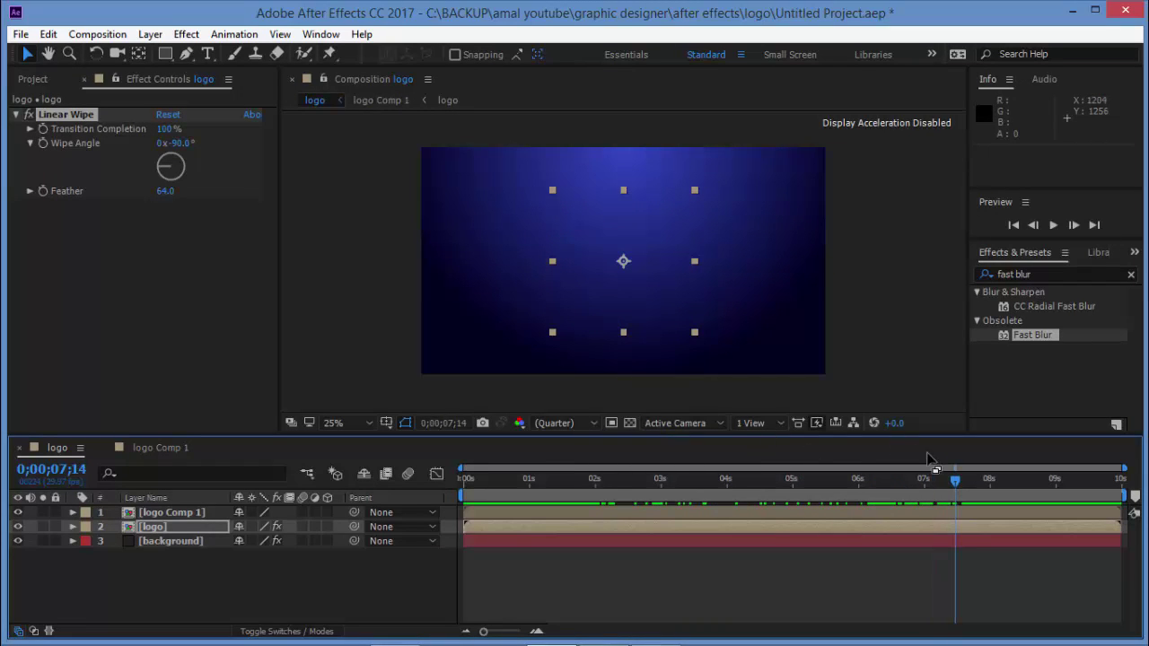
pyautogui.moveTo(955, 475); pyautogui.dragTo(925, 483)
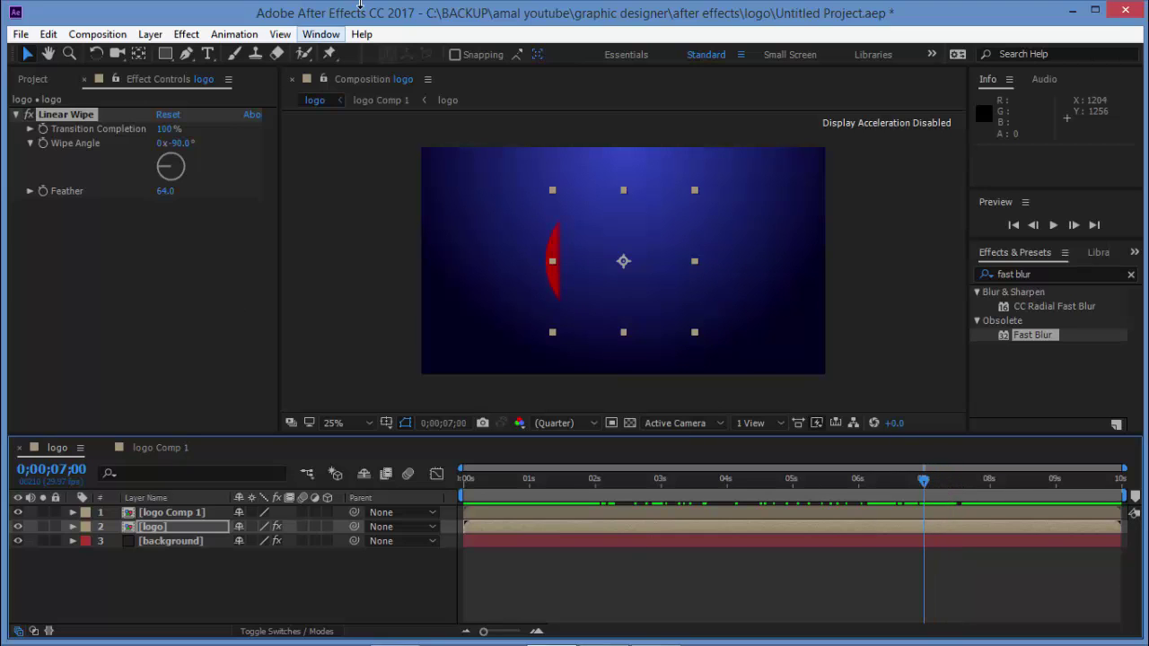
pyautogui.click(42, 135)
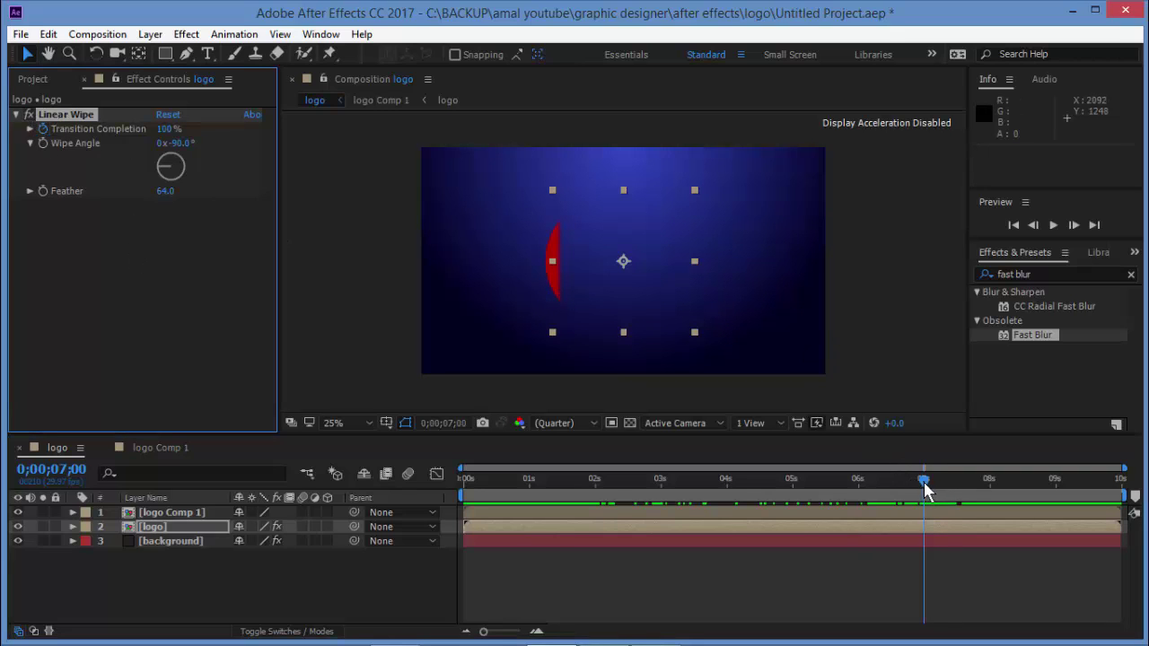
pyautogui.moveTo(924, 482)
pyautogui.mouseDown()
pyautogui.moveTo(639, 485)
pyautogui.moveTo(602, 500)
pyautogui.mouseUp()
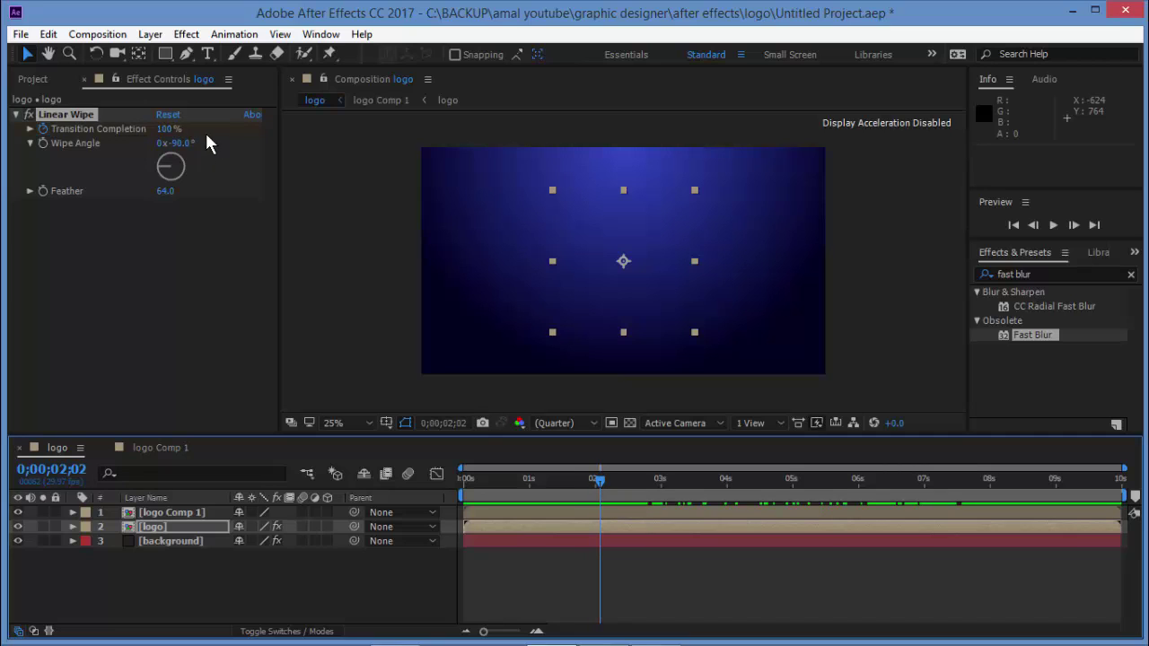
pyautogui.click(180, 135)
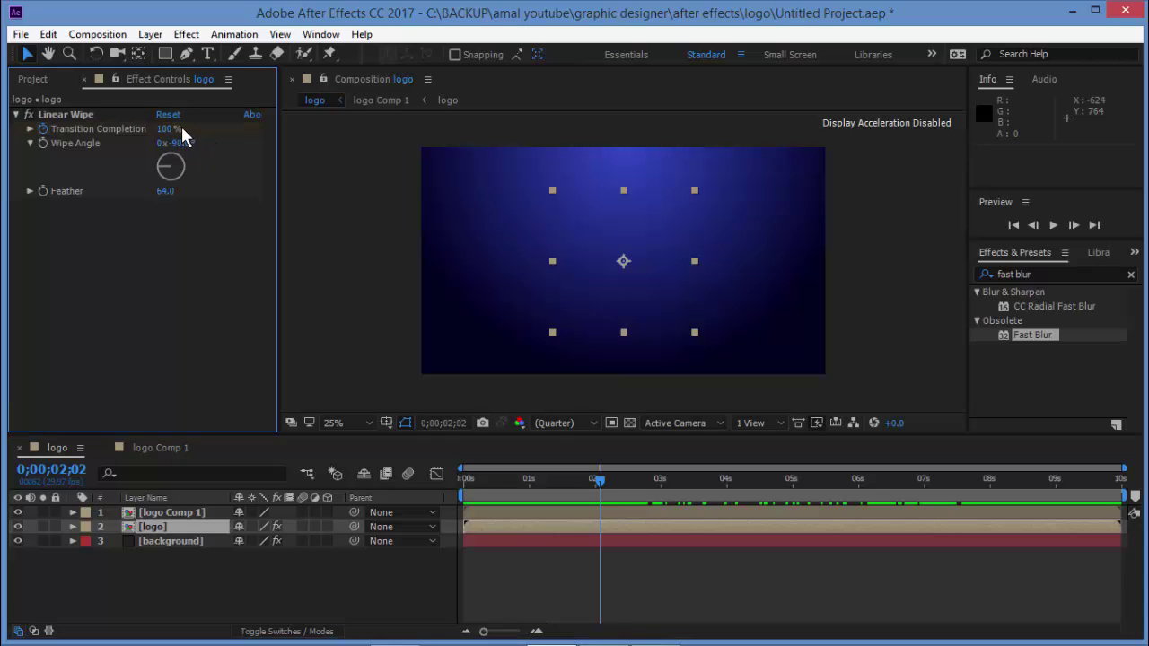
pyautogui.click(168, 129)
pyautogui.write('0')
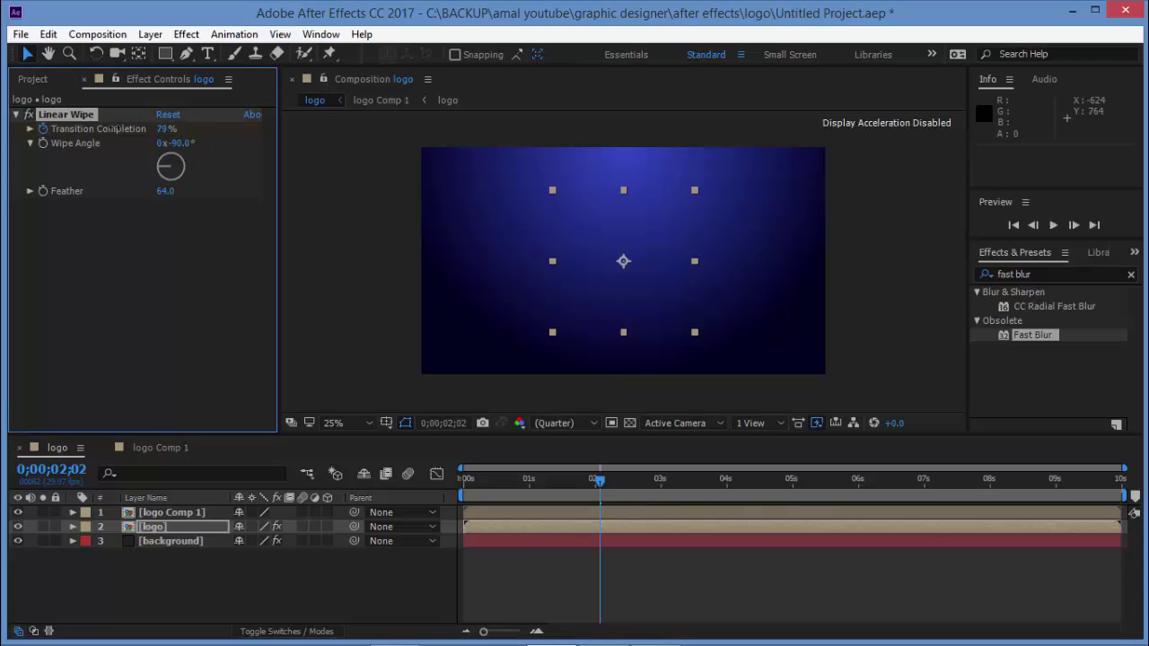
pyautogui.press('Return')
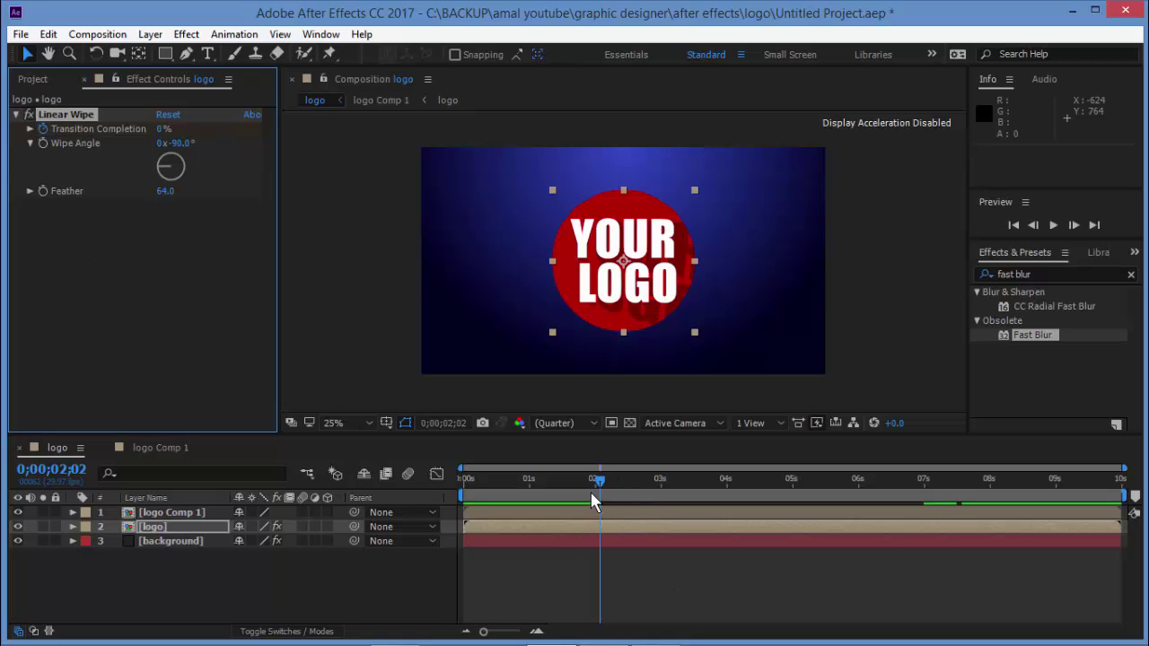
# - Check the wipe around 5 seconds and raise its Feather to 65
pyautogui.moveTo(592, 496)
pyautogui.mouseDown()
pyautogui.moveTo(756, 482)
pyautogui.moveTo(949, 507)
pyautogui.moveTo(757, 525)
pyautogui.mouseUp()
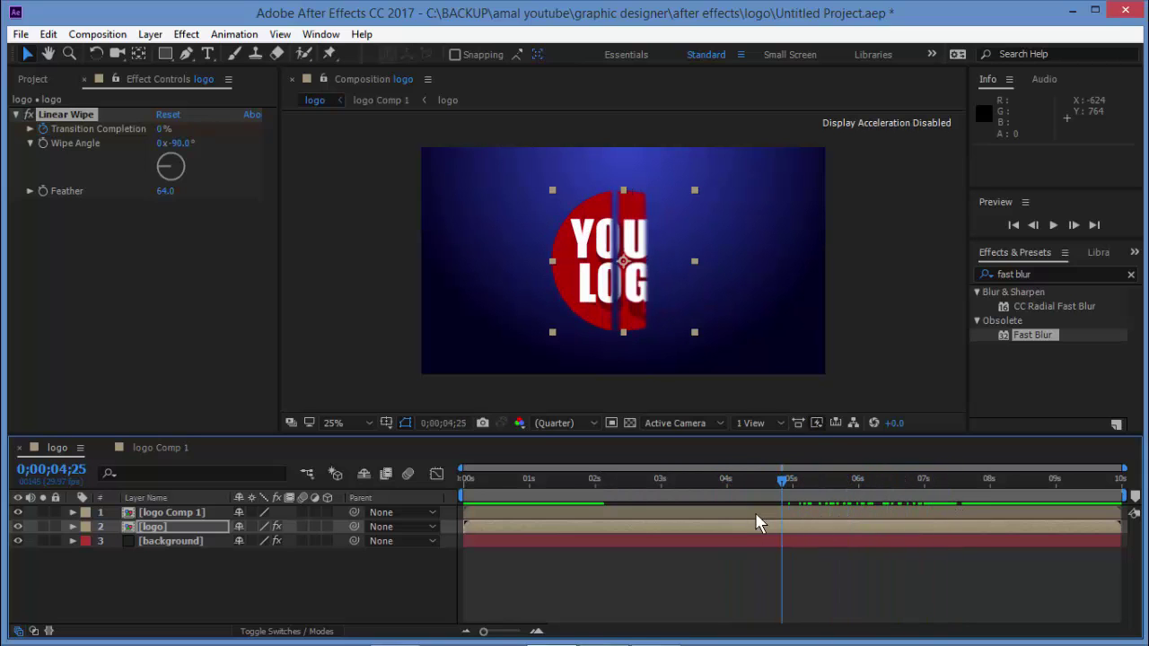
pyautogui.moveTo(620, 480); pyautogui.dragTo(822, 494)
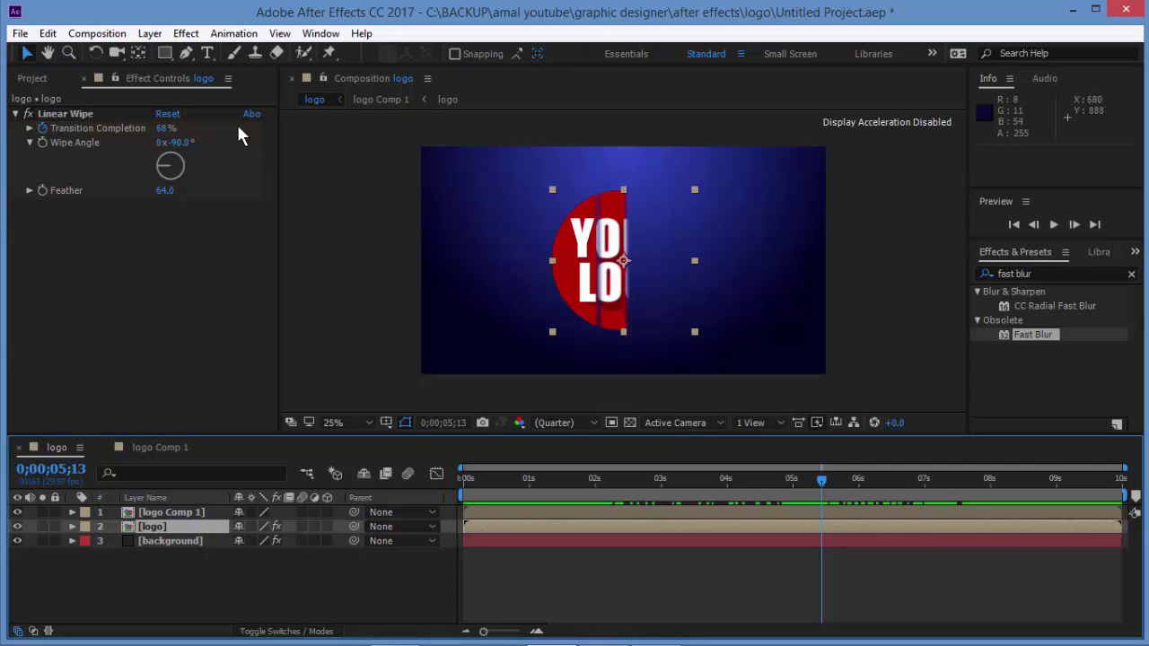
pyautogui.moveTo(165, 190); pyautogui.dragTo(187, 190)
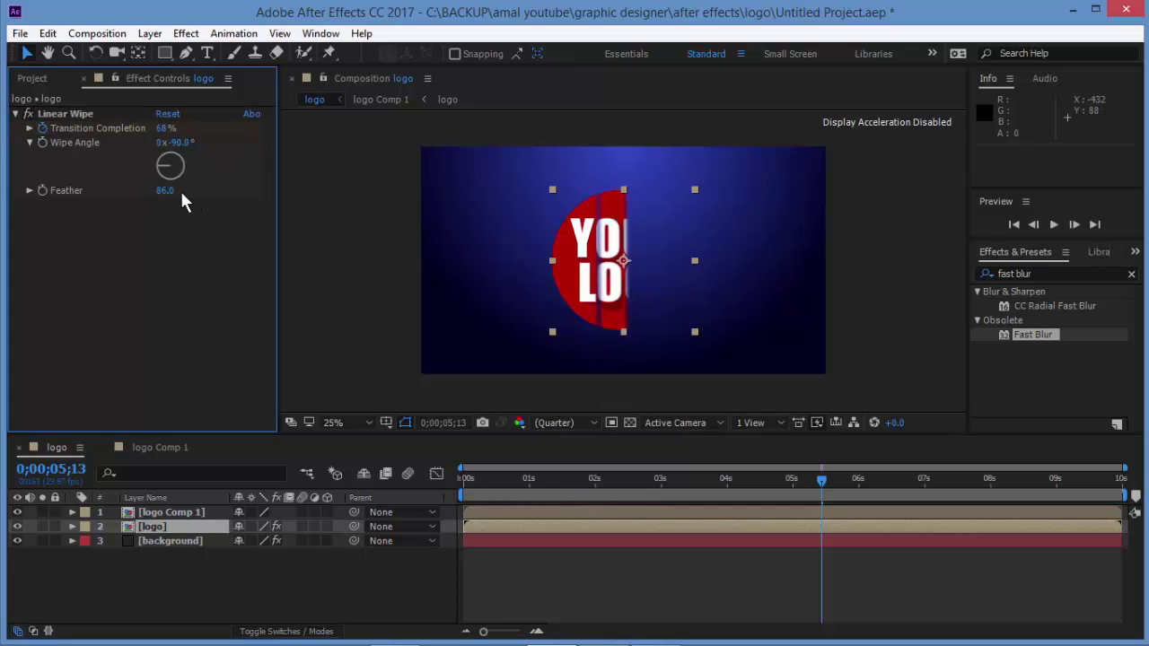
pyautogui.click(166, 190)
pyautogui.write('65')
pyautogui.press('Return')
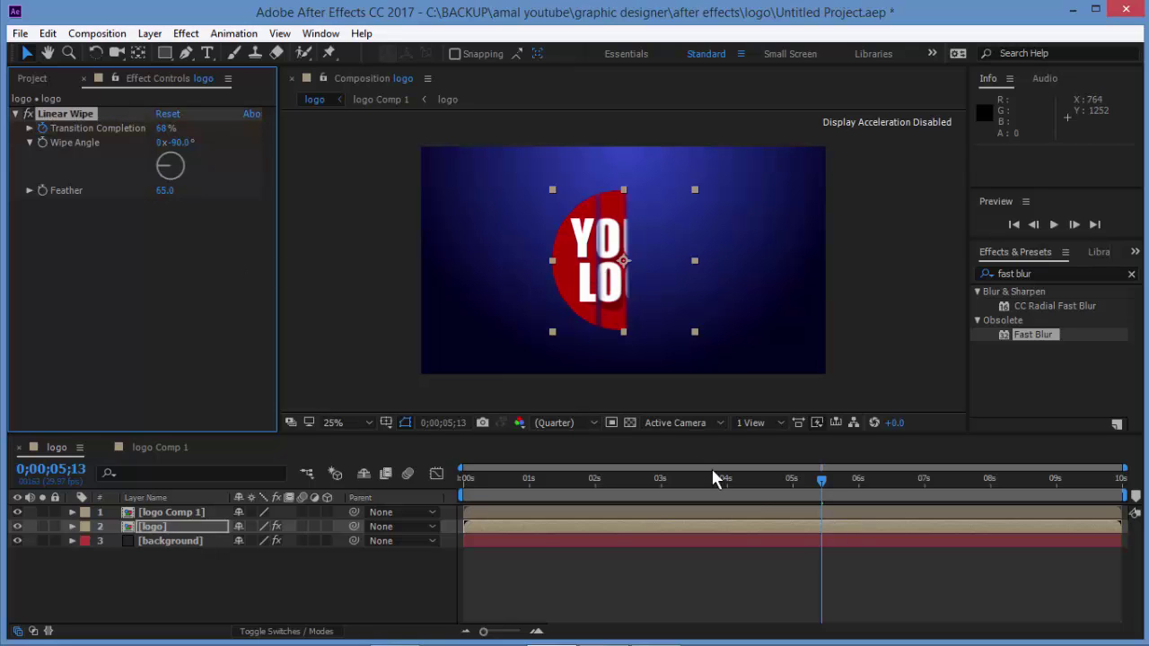
pyautogui.click(806, 489)
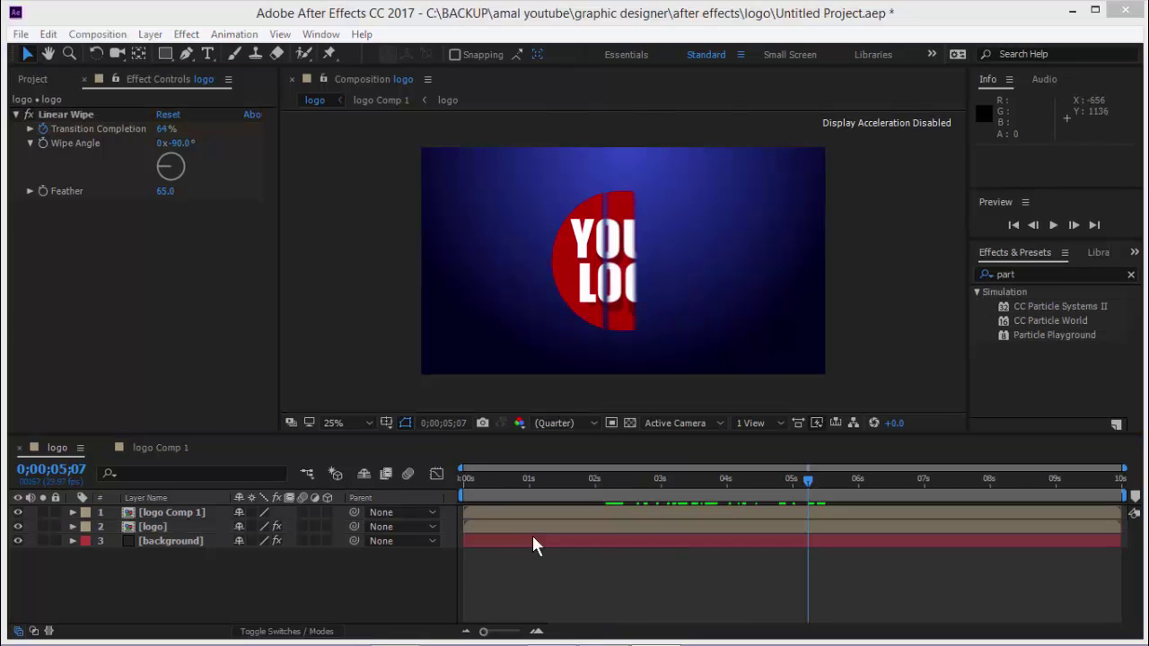
# - Add a new solid layer named particle
pyautogui.rightClick(310, 581)
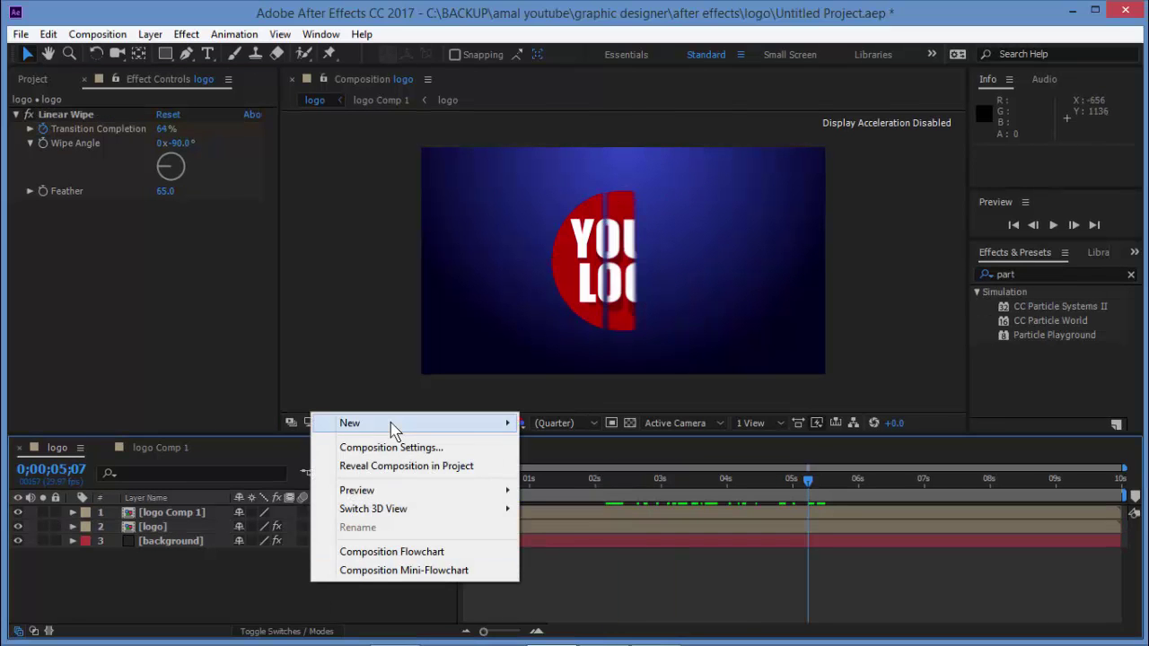
pyautogui.moveTo(386, 429)
pyautogui.click(183, 469)
pyautogui.write('particle')
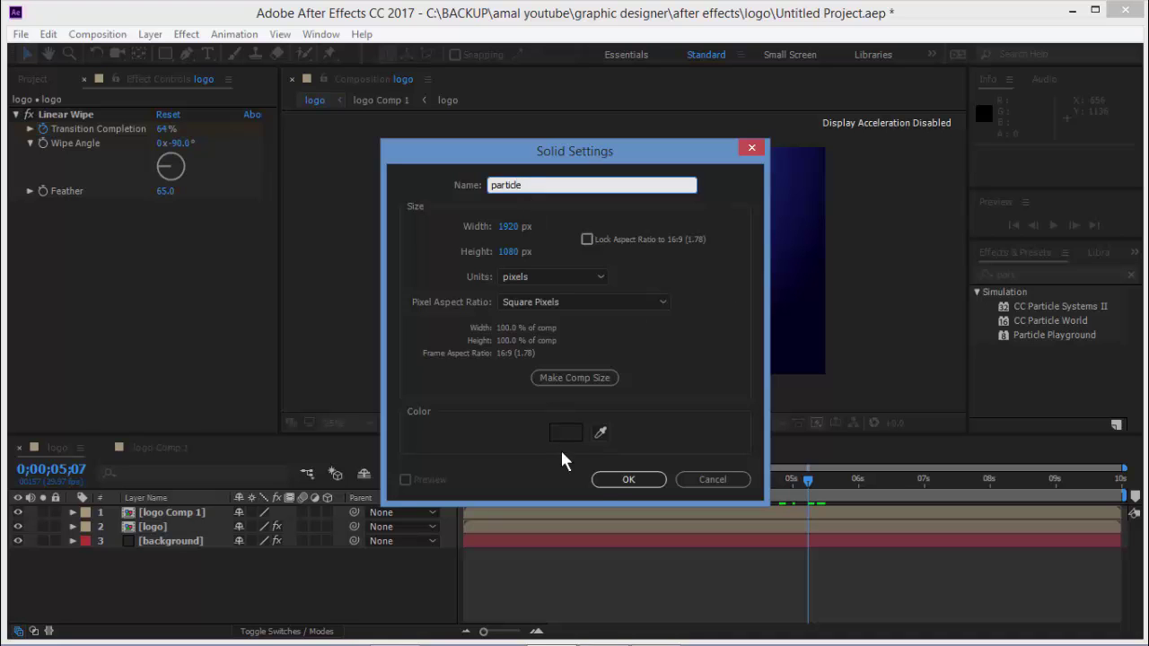
pyautogui.click(618, 479)
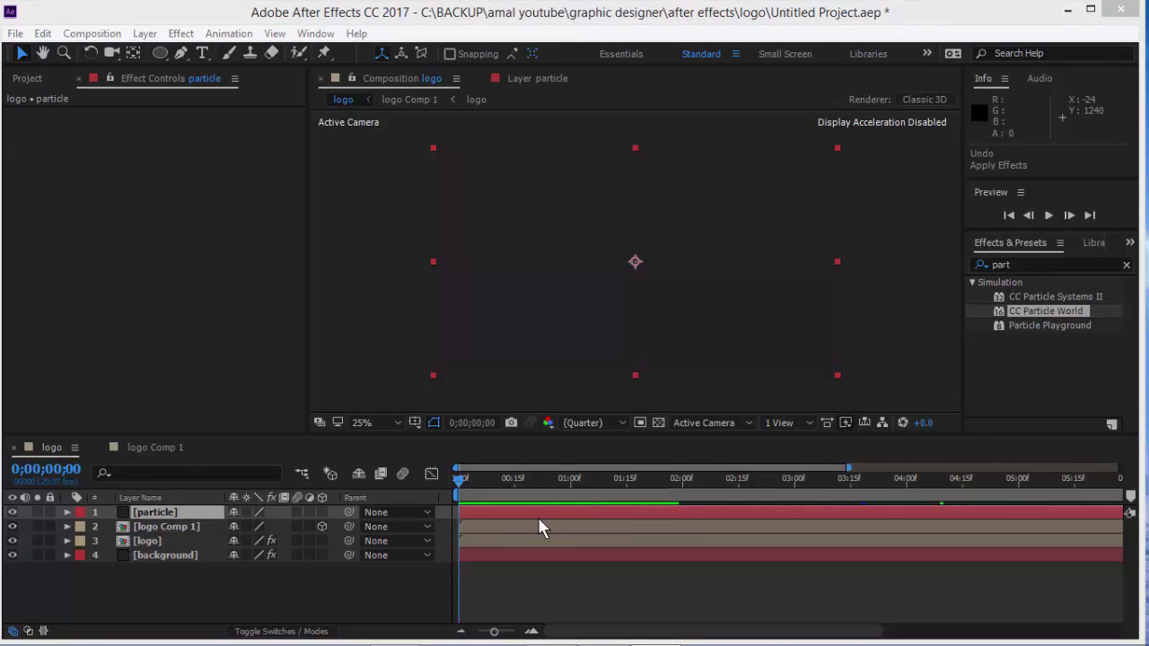
# - Apply CC Particle World to the particle layer and turn off its Grid
pyautogui.click(1007, 265)
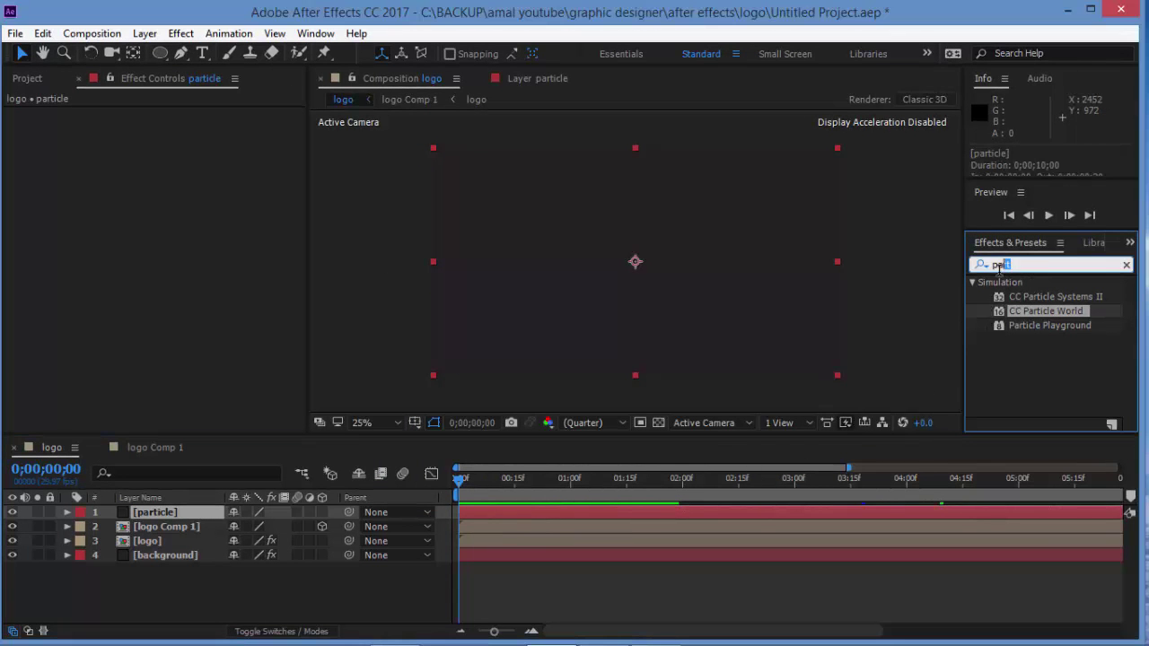
pyautogui.write('part')
pyautogui.moveTo(1048, 309); pyautogui.dragTo(691, 289)
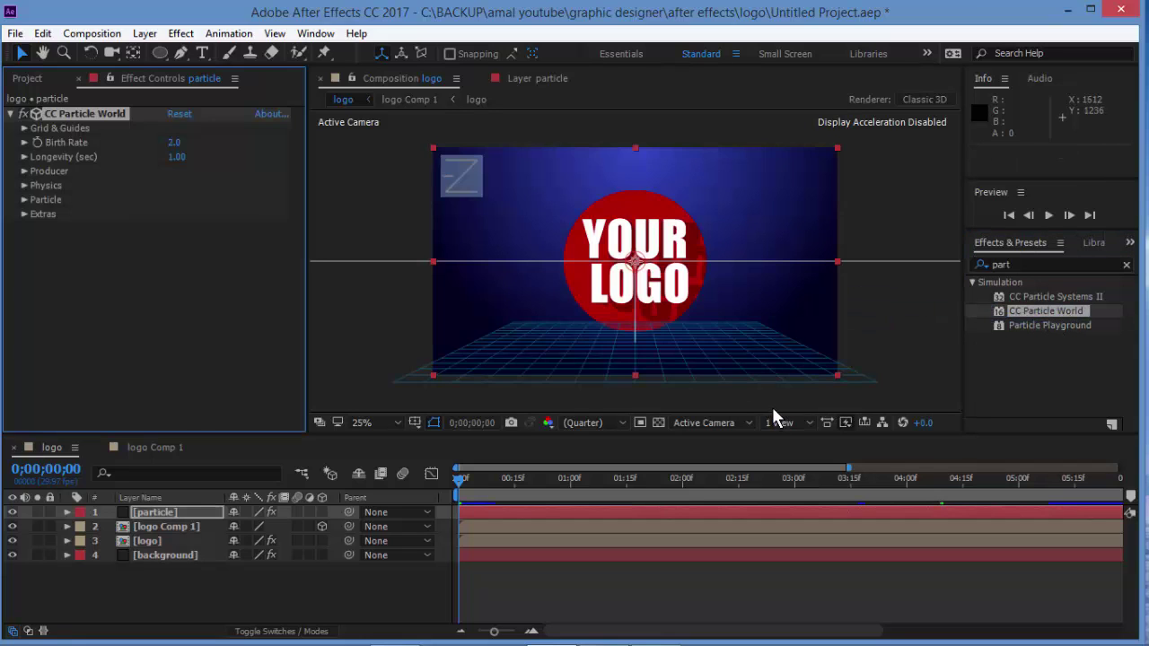
pyautogui.click(25, 129)
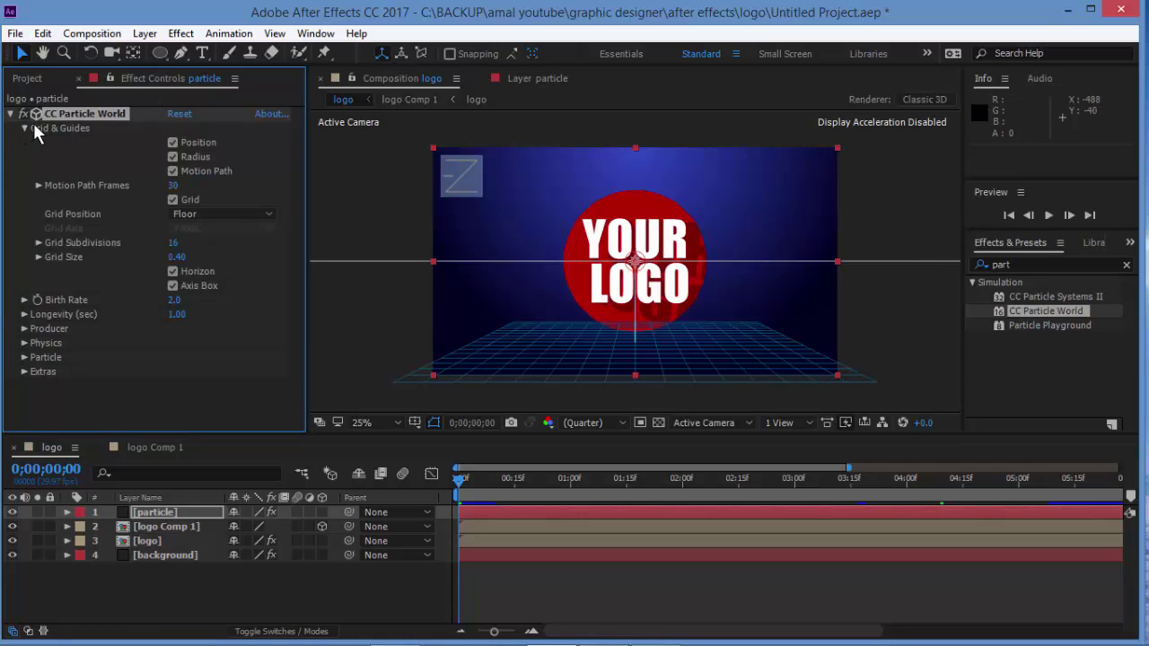
pyautogui.click(172, 199)
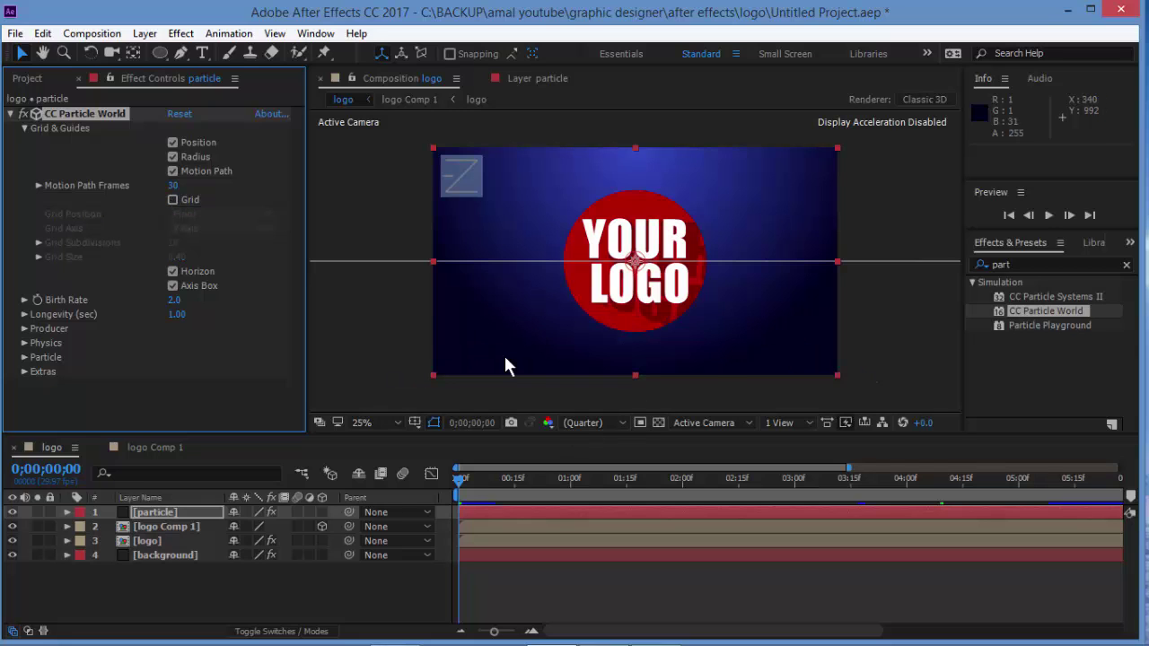
pyautogui.click(24, 129)
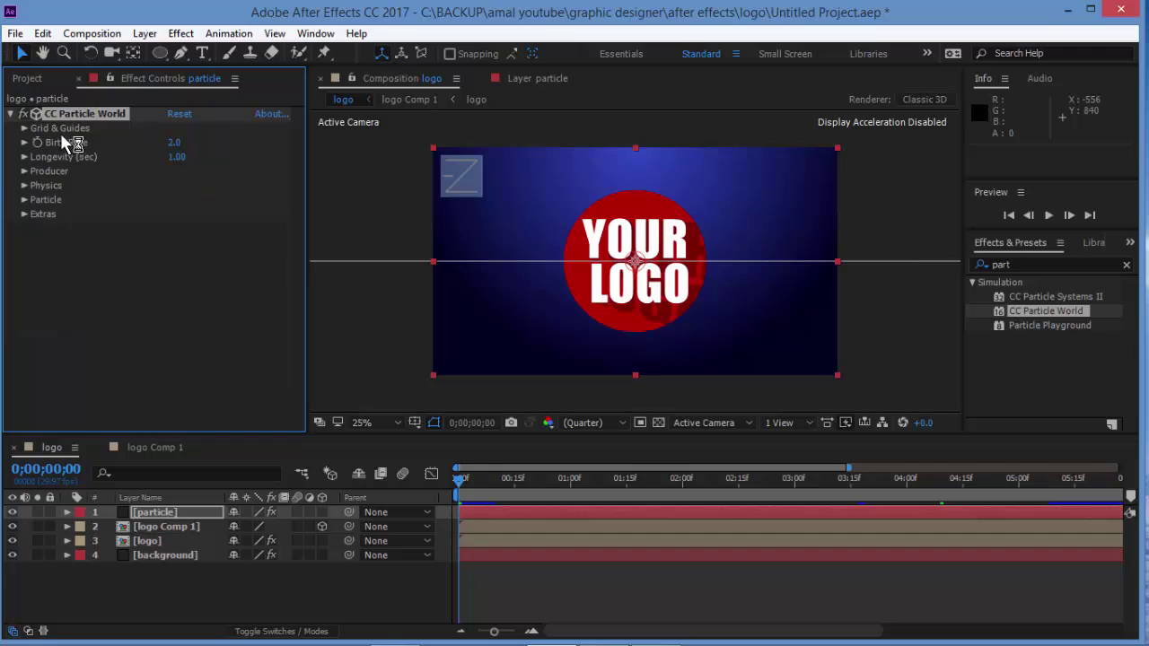
# - Try moving the Particle World producer right, then undo that change
pyautogui.click(24, 170)
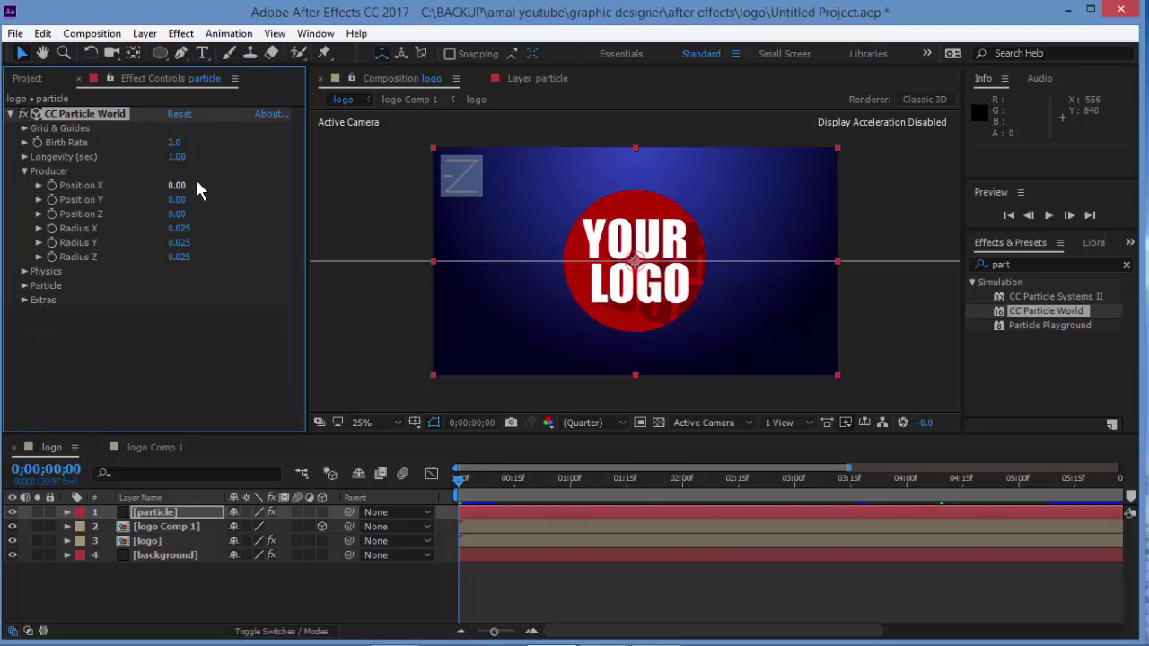
pyautogui.click(52, 185)
pyautogui.moveTo(182, 190); pyautogui.dragTo(233, 189)
pyautogui.click(43, 33)
pyautogui.click(54, 50)
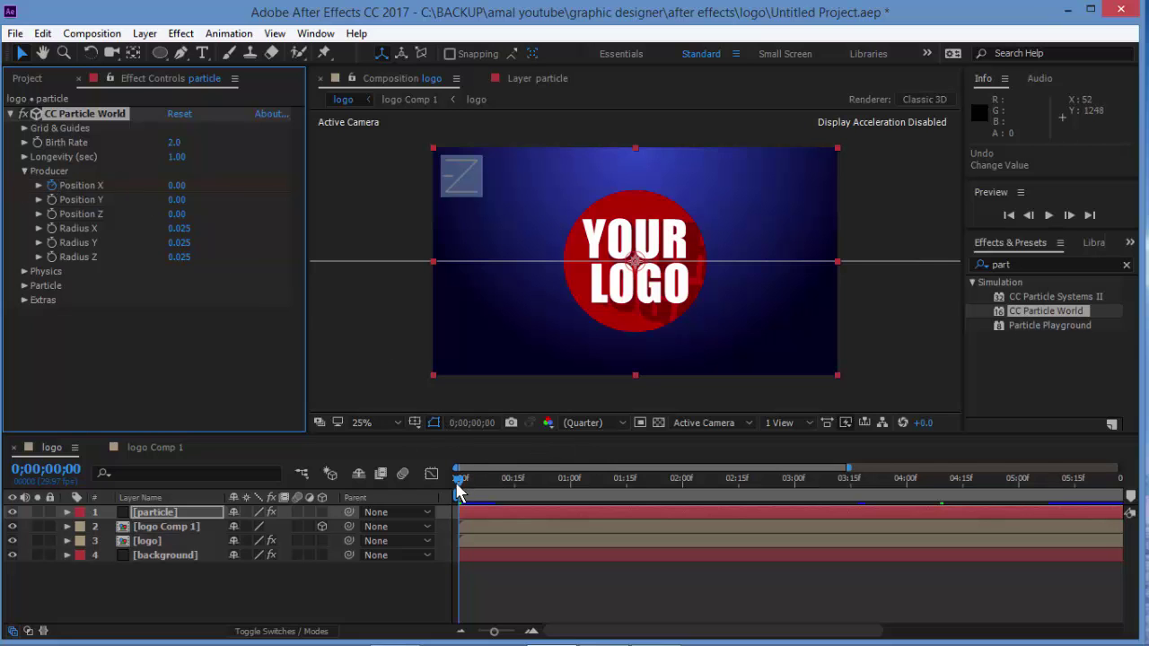
pyautogui.moveTo(456, 483); pyautogui.dragTo(682, 496)
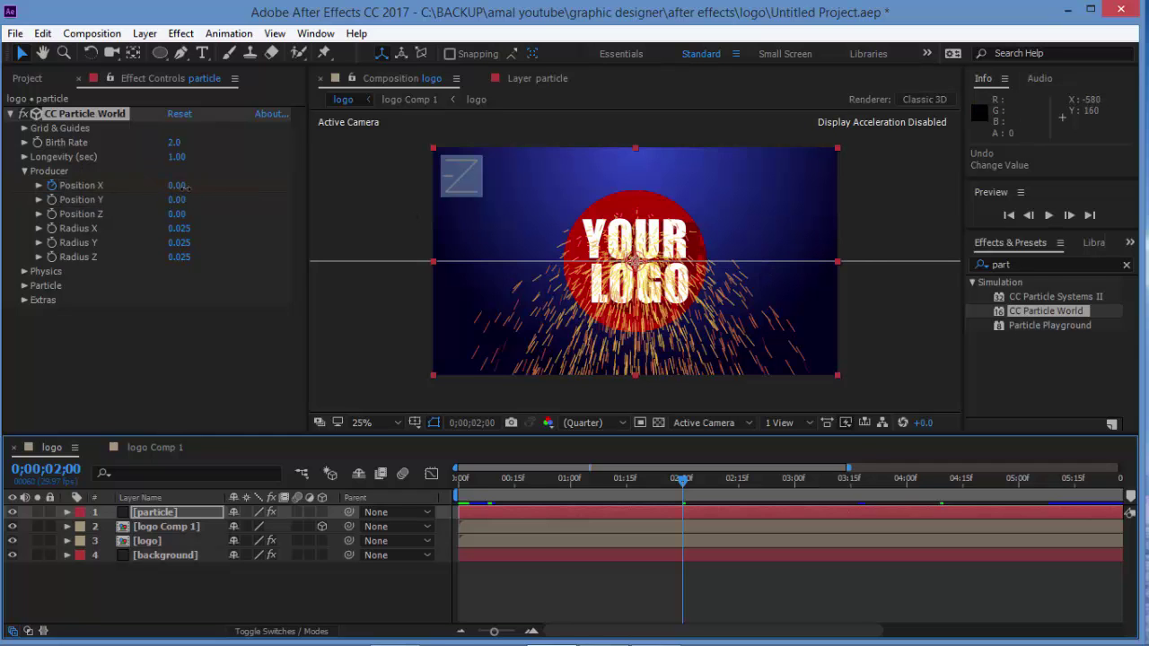
# - Position the emitter left of the logo at Position X -0.49, Y -0.08
pyautogui.moveTo(180, 186); pyautogui.dragTo(246, 185)
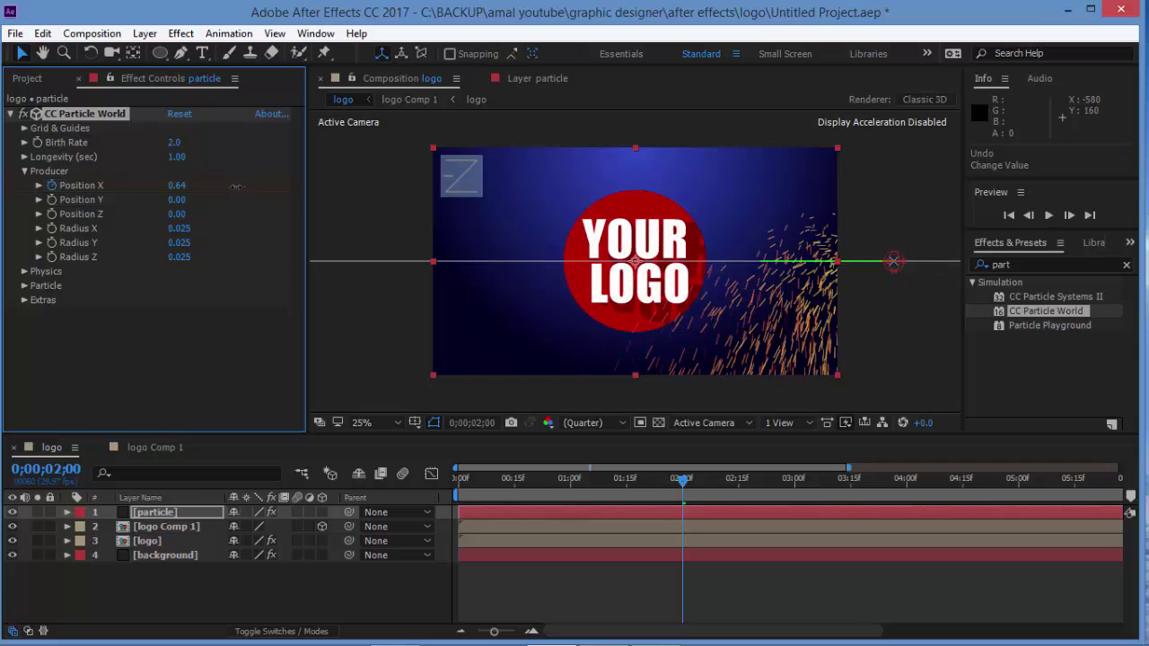
pyautogui.moveTo(246, 185); pyautogui.dragTo(250, 187)
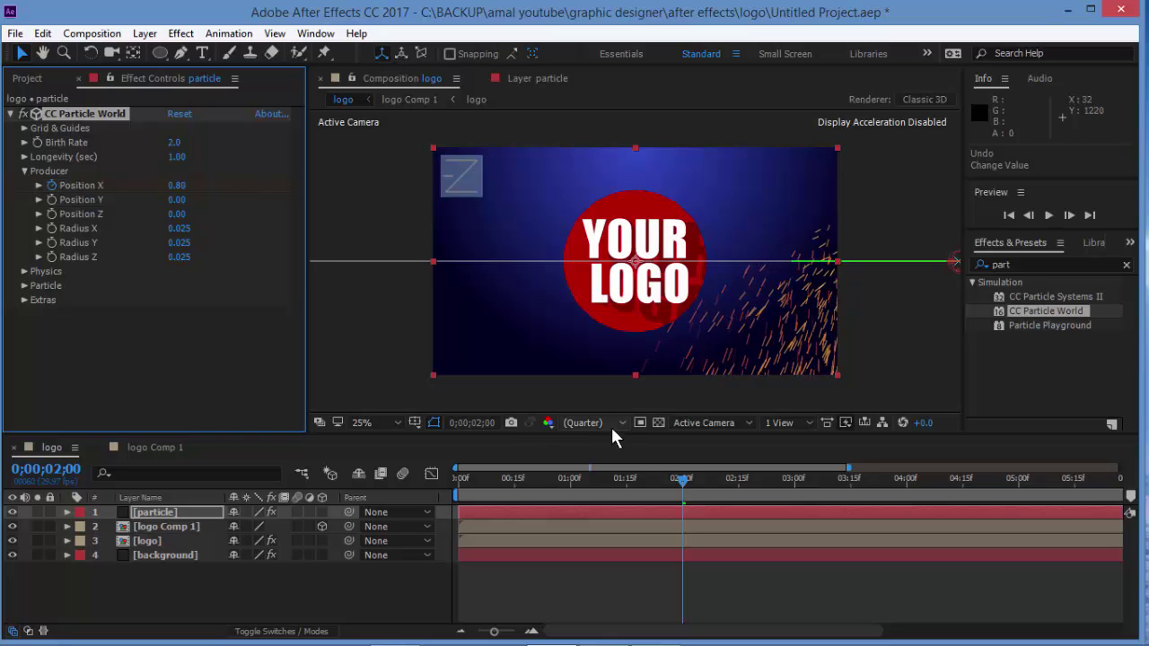
pyautogui.click(705, 481)
pyautogui.moveTo(705, 481)
pyautogui.mouseDown()
pyautogui.moveTo(1144, 504)
pyautogui.moveTo(939, 493)
pyautogui.moveTo(950, 486)
pyautogui.mouseUp()
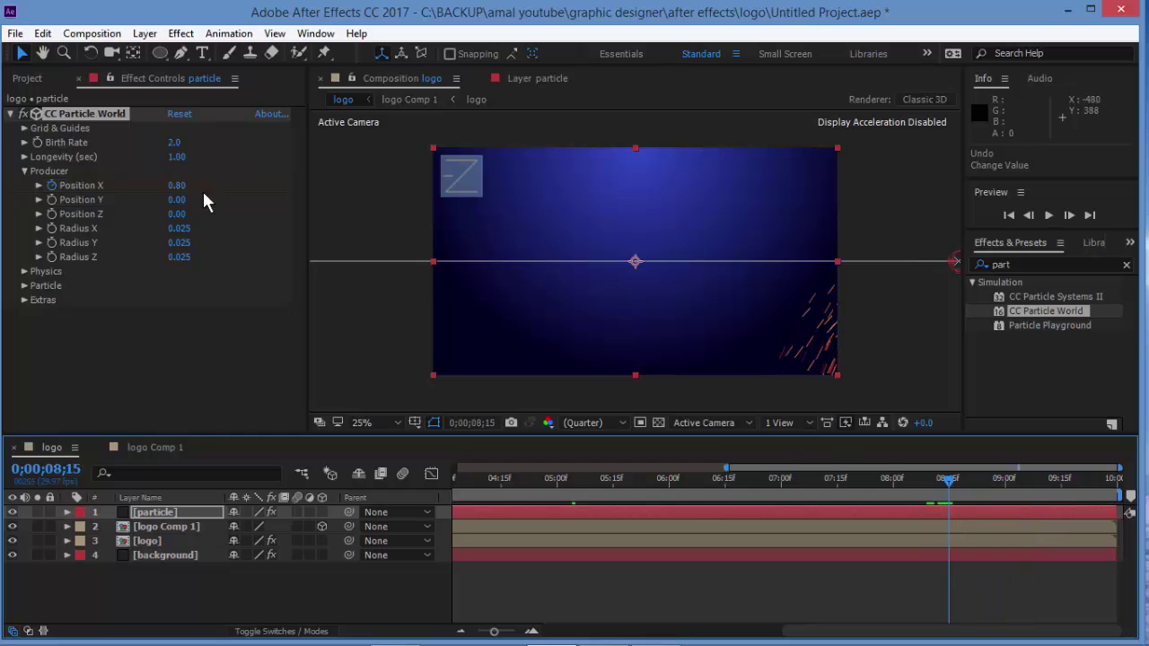
pyautogui.moveTo(180, 185); pyautogui.dragTo(30, 194)
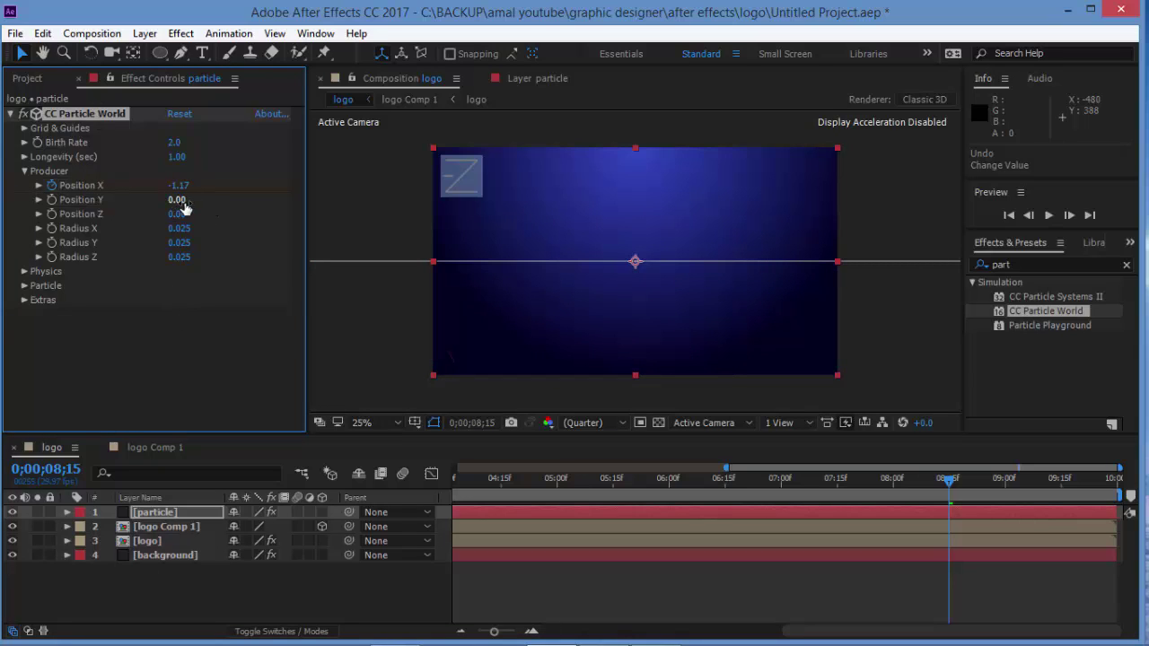
pyautogui.moveTo(948, 481); pyautogui.dragTo(699, 499)
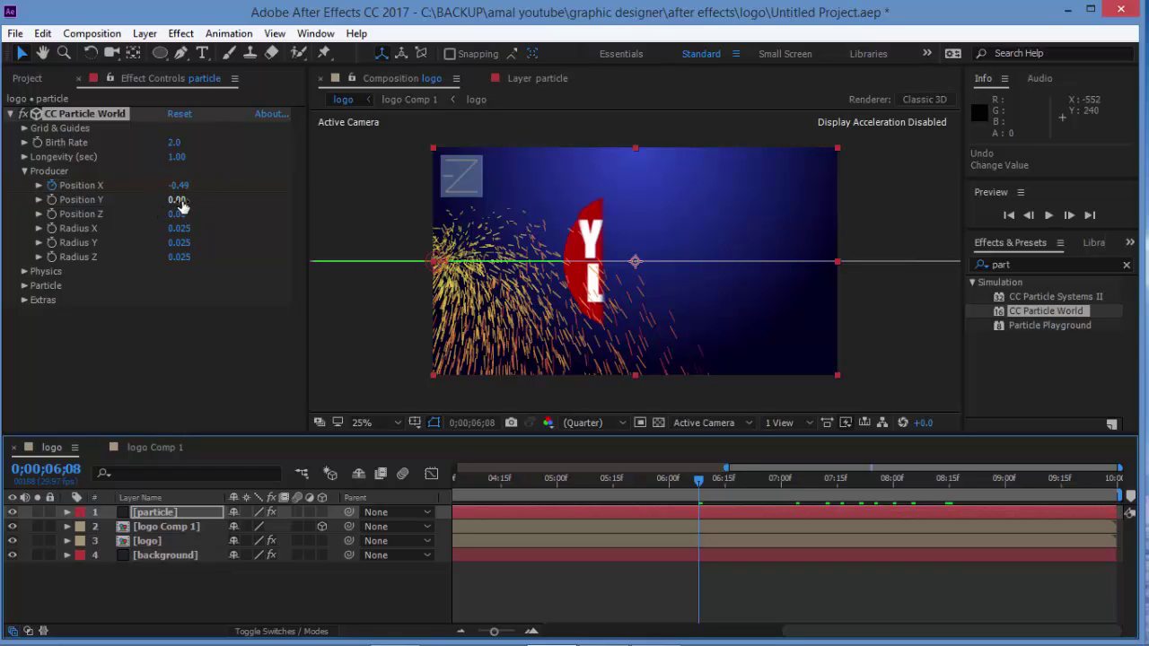
pyautogui.moveTo(181, 205); pyautogui.dragTo(178, 203)
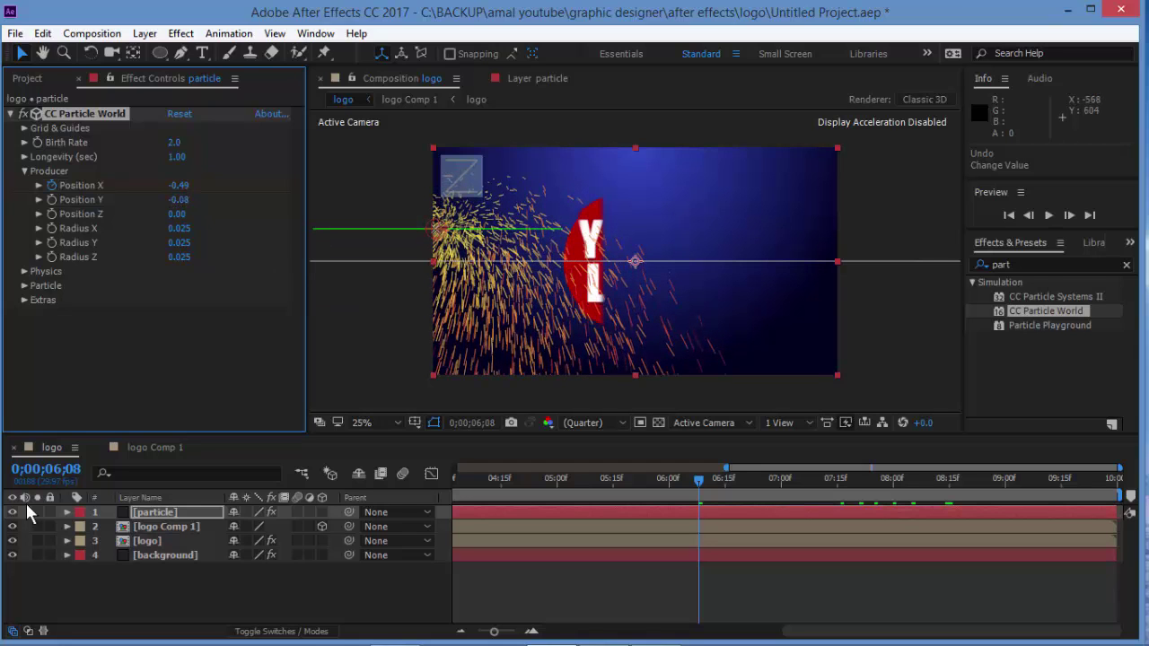
pyautogui.click(25, 171)
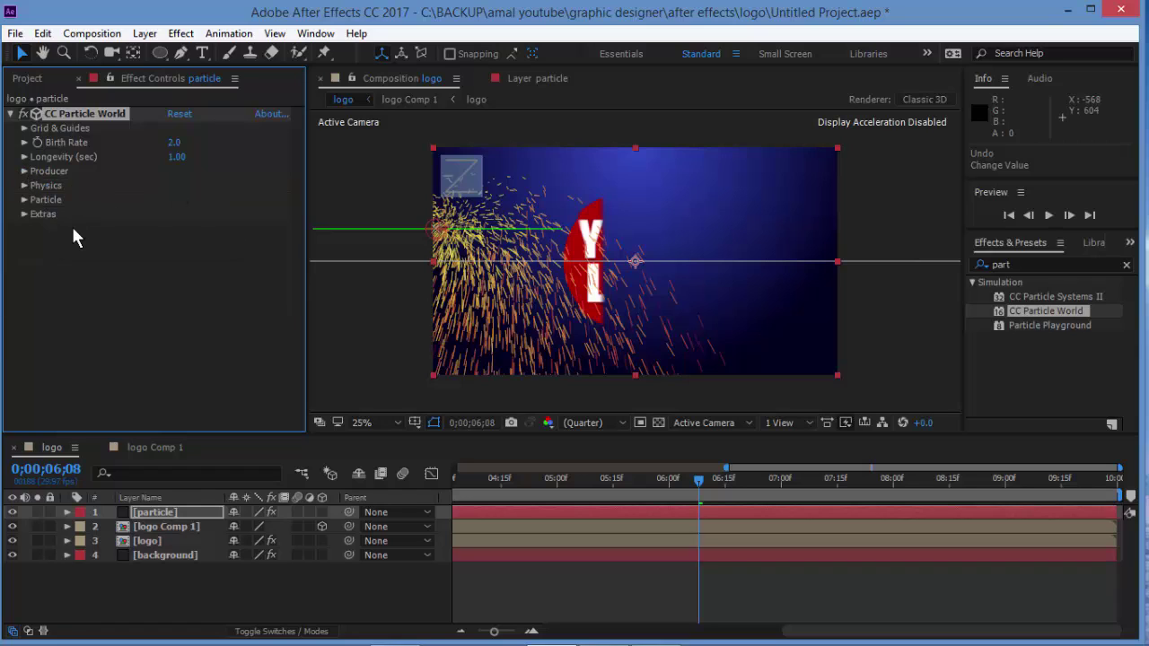
# - Set CC Particle World Physics Velocity to 2.90 and Gravity to 1.100
pyautogui.click(24, 184)
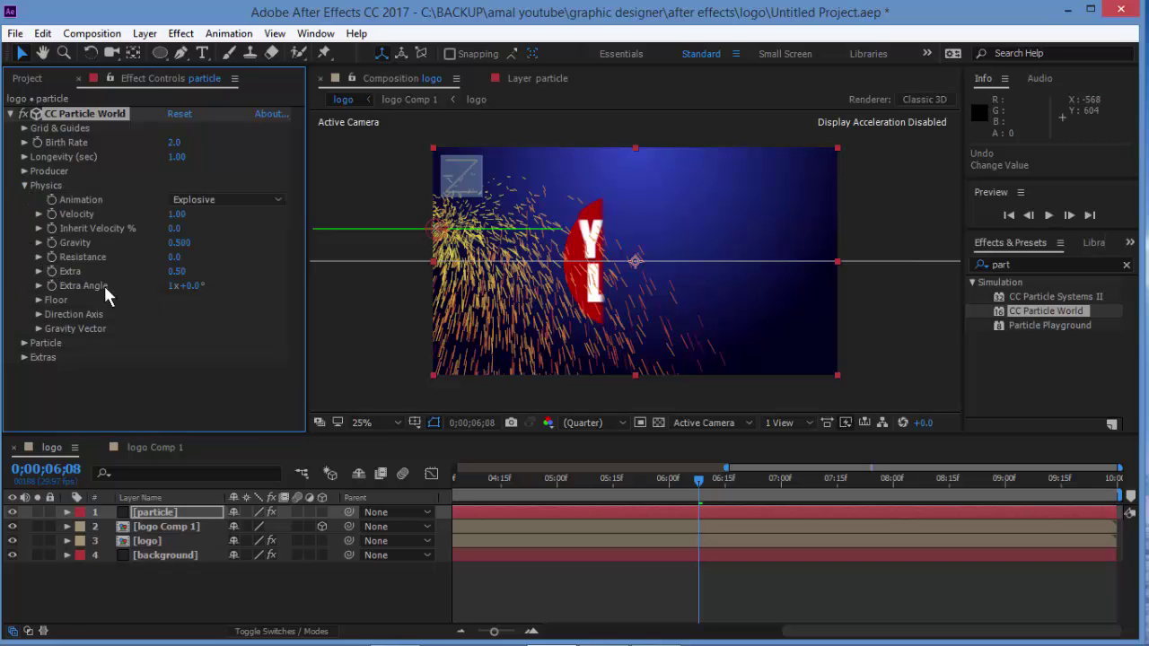
pyautogui.click(39, 215)
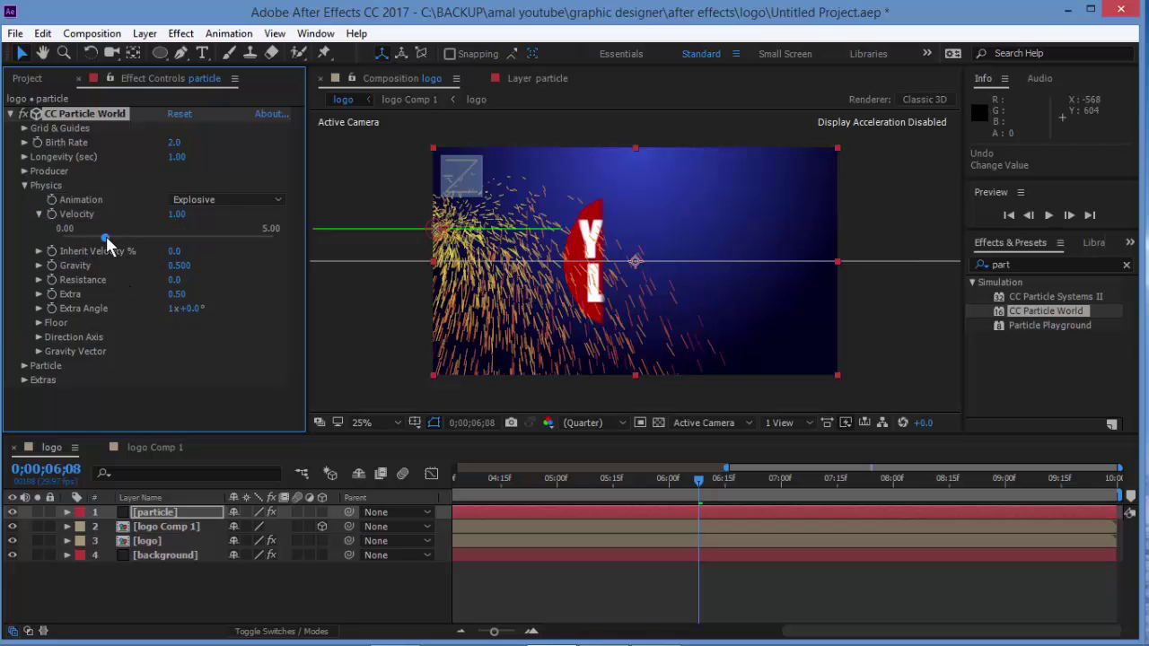
pyautogui.moveTo(105, 239); pyautogui.dragTo(182, 236)
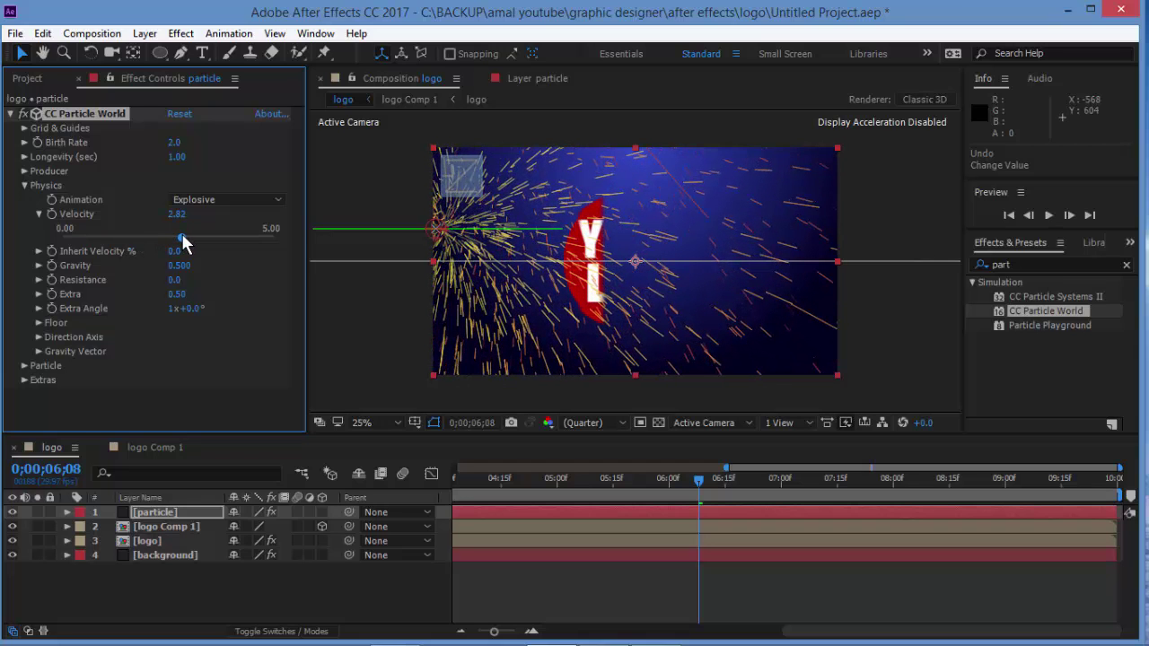
pyautogui.moveTo(181, 237); pyautogui.dragTo(184, 235)
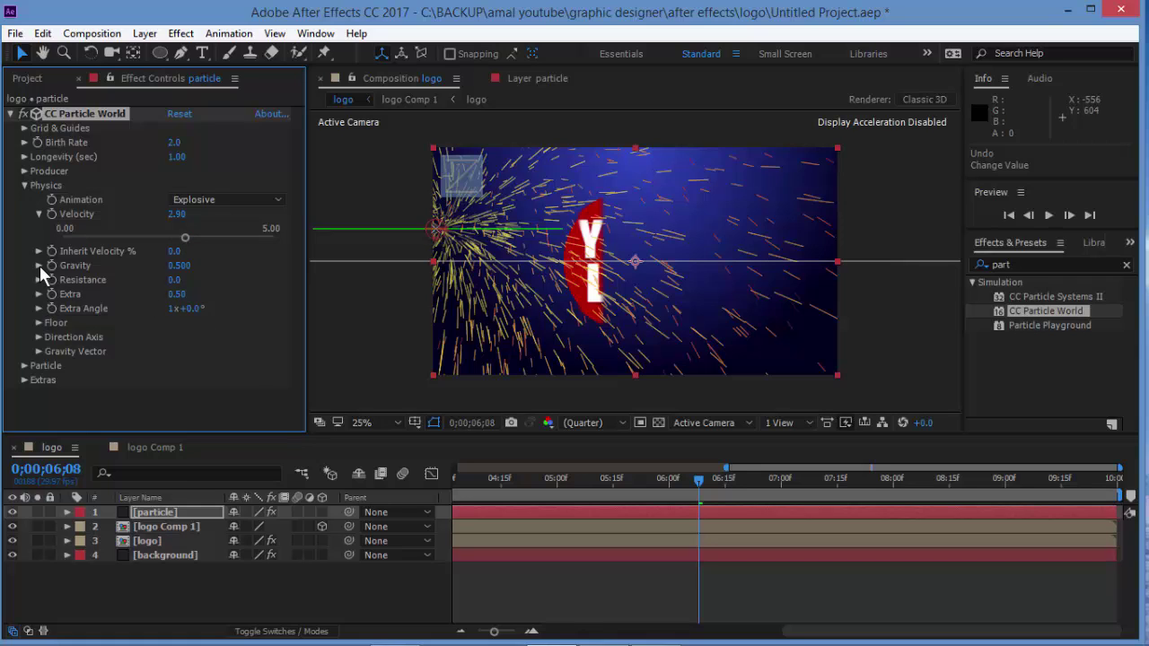
pyautogui.moveTo(185, 267); pyautogui.dragTo(240, 269)
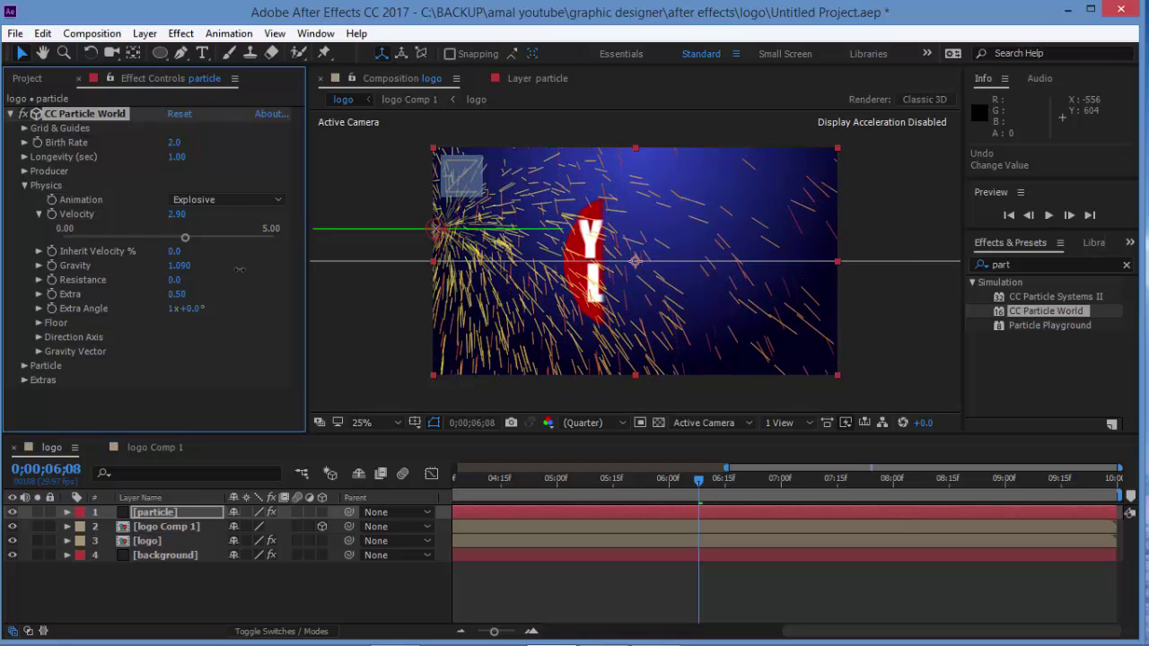
pyautogui.moveTo(240, 269); pyautogui.dragTo(239, 270)
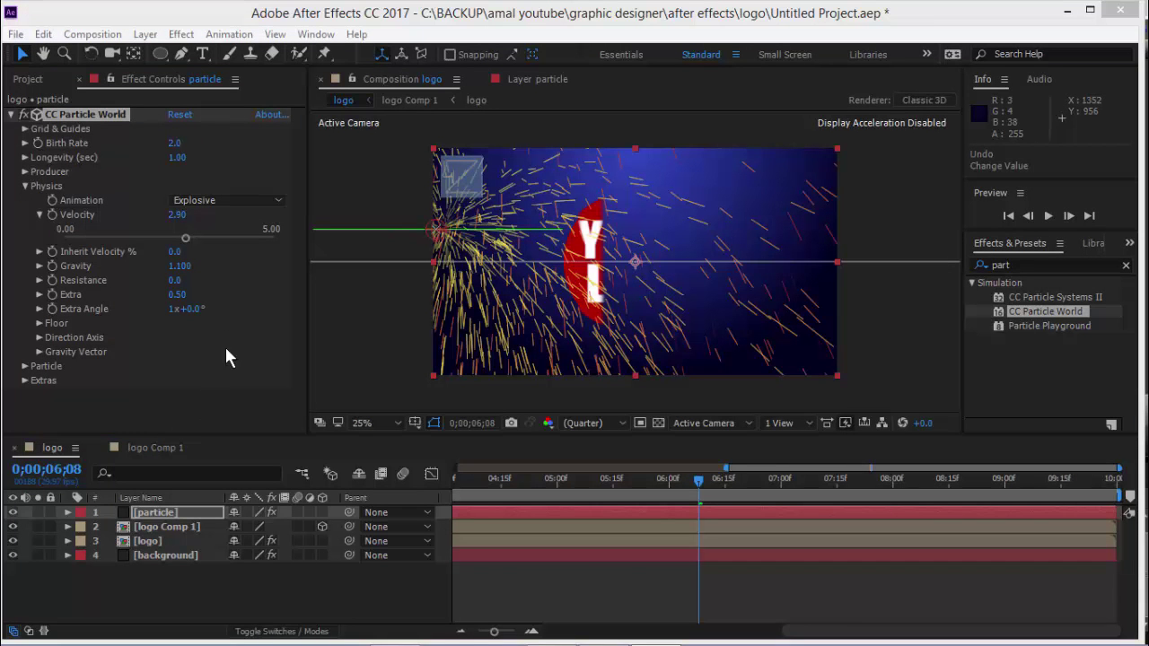
# - In the Particle group of CC Particle World, change Particle Type to Cube
pyautogui.click(26, 366)
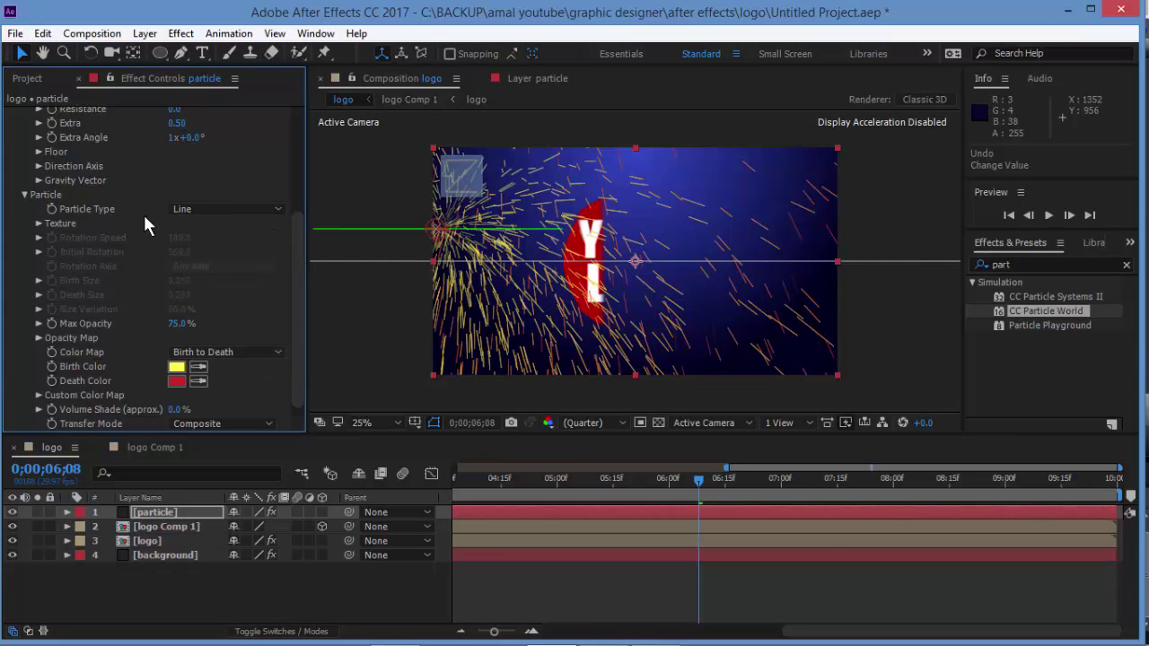
pyautogui.click(278, 209)
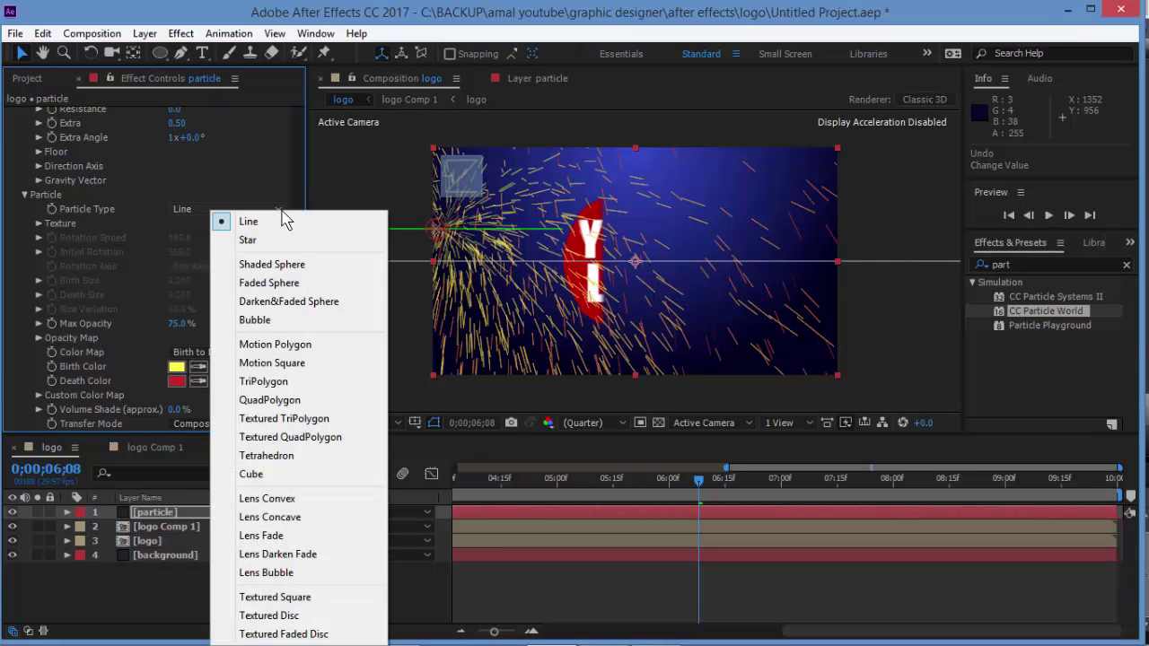
pyautogui.click(251, 474)
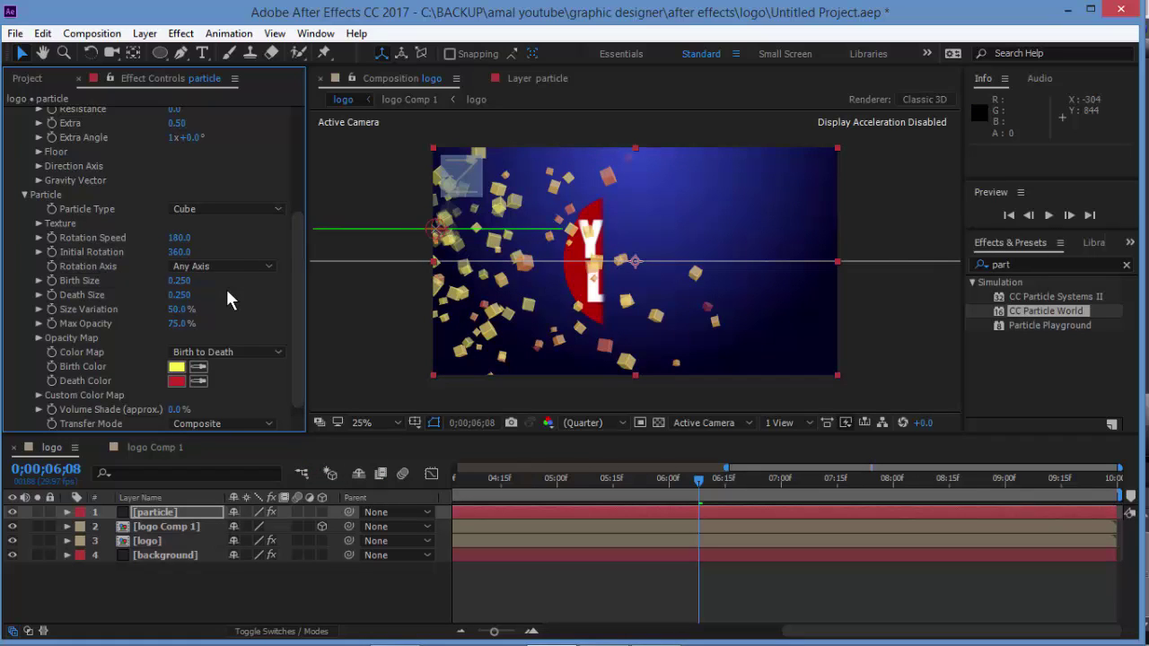
# - Give the particles a lighter blue Birth Color and a Death Color sampled from the dark navy background
pyautogui.click(200, 369)
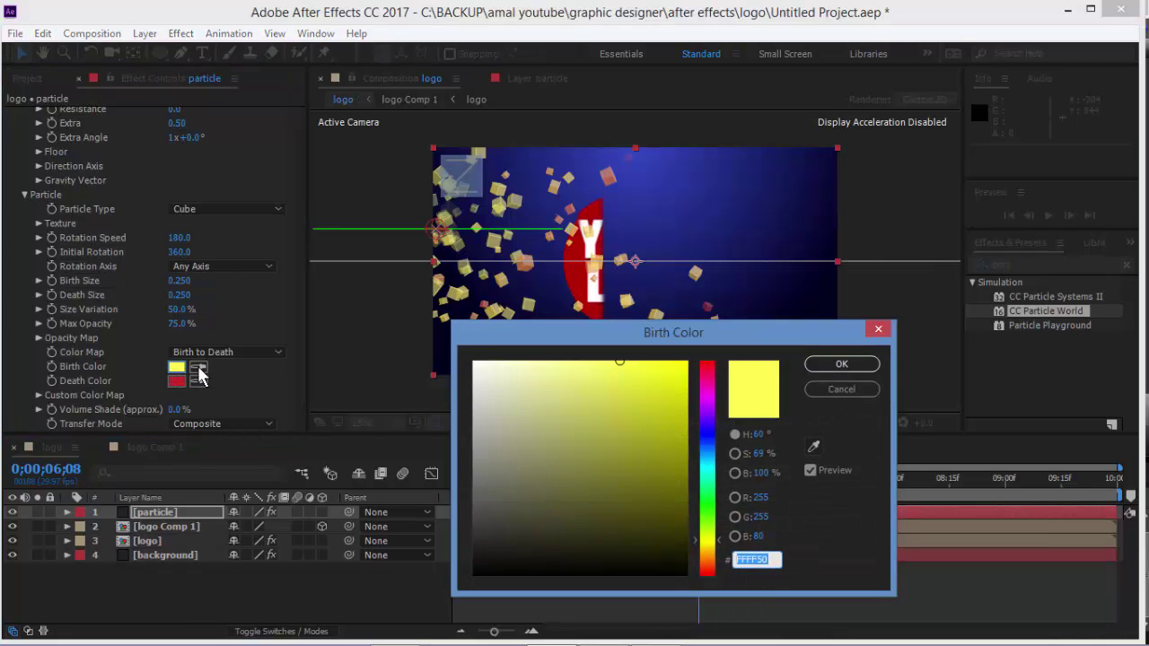
pyautogui.click(814, 446)
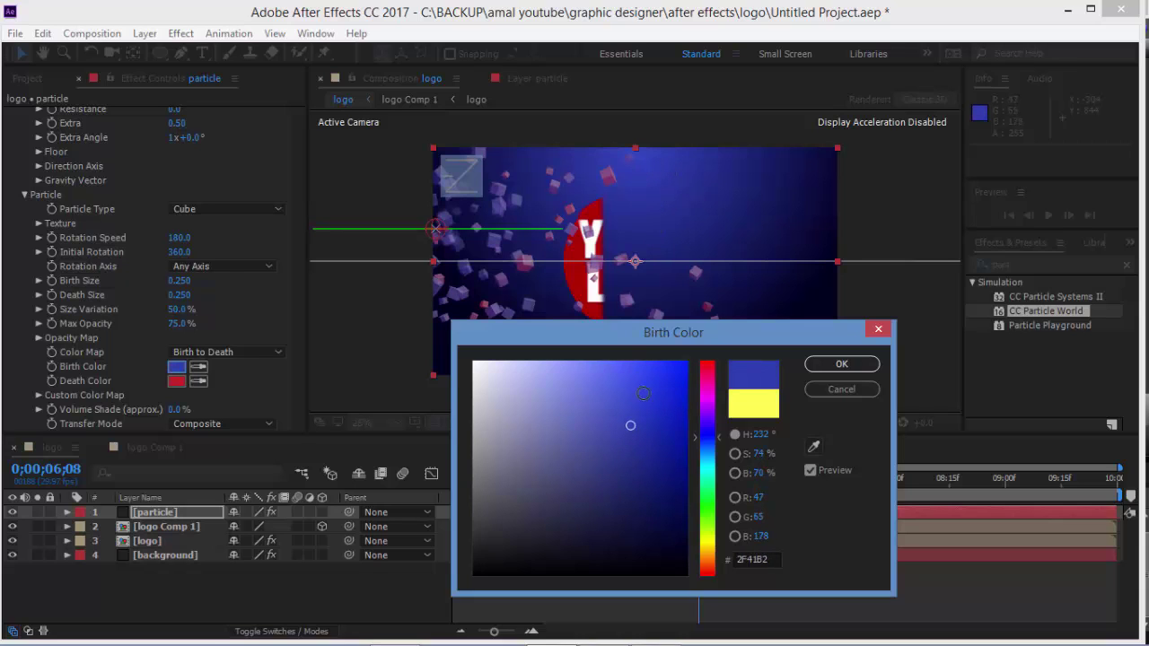
pyautogui.click(622, 409)
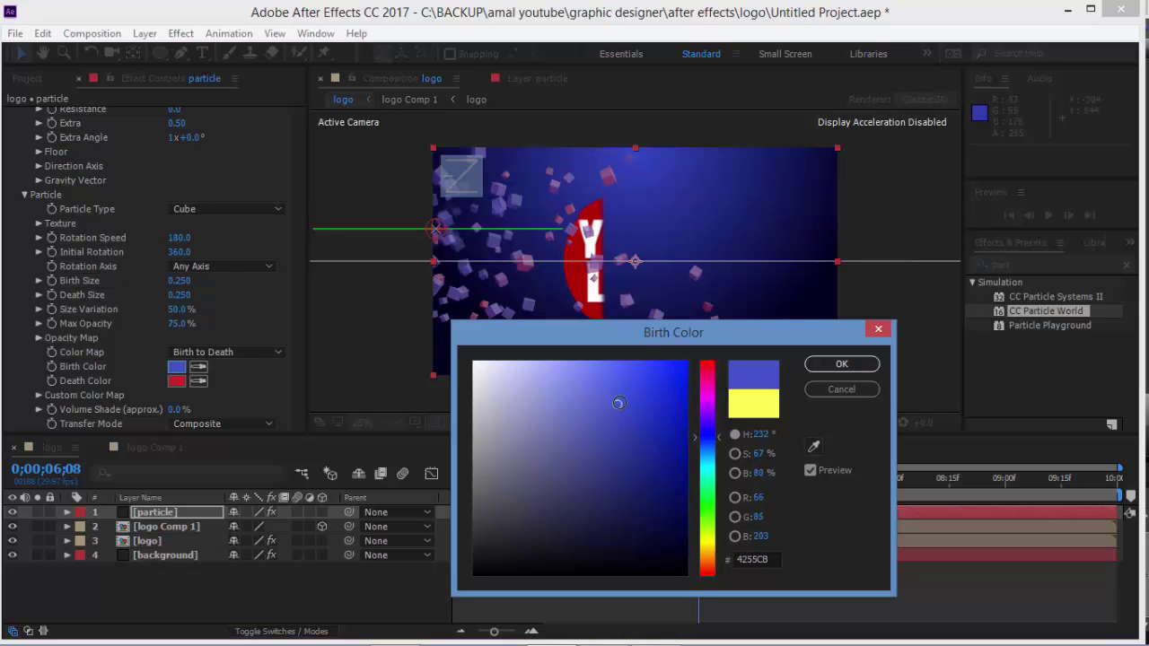
pyautogui.click(841, 364)
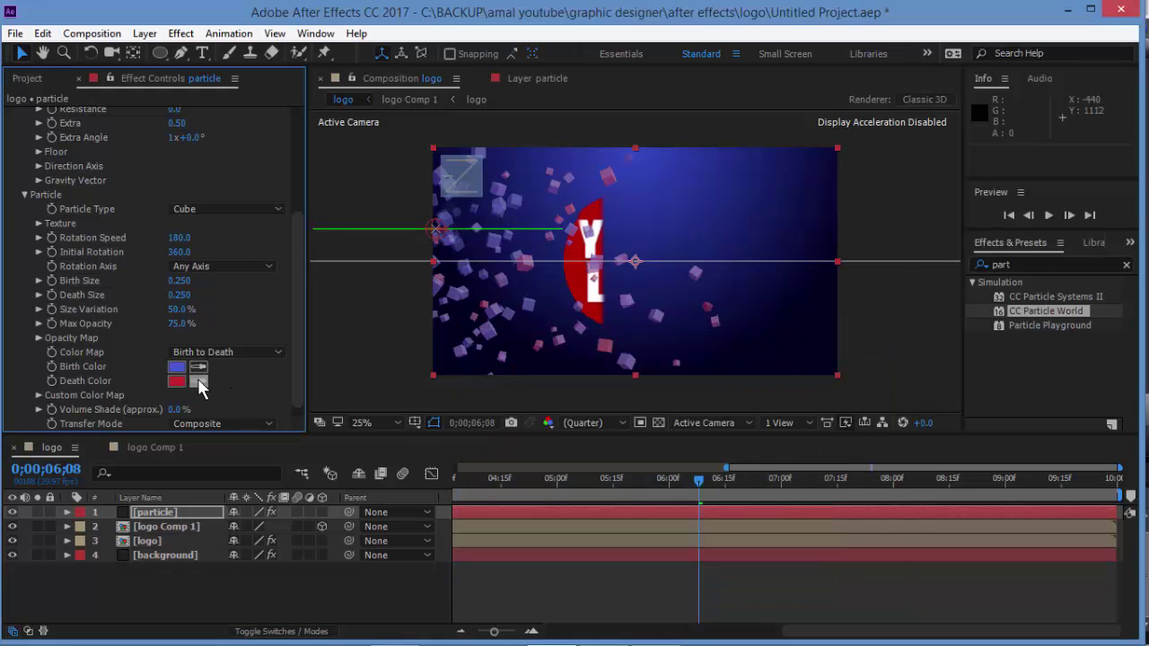
pyautogui.click(832, 151)
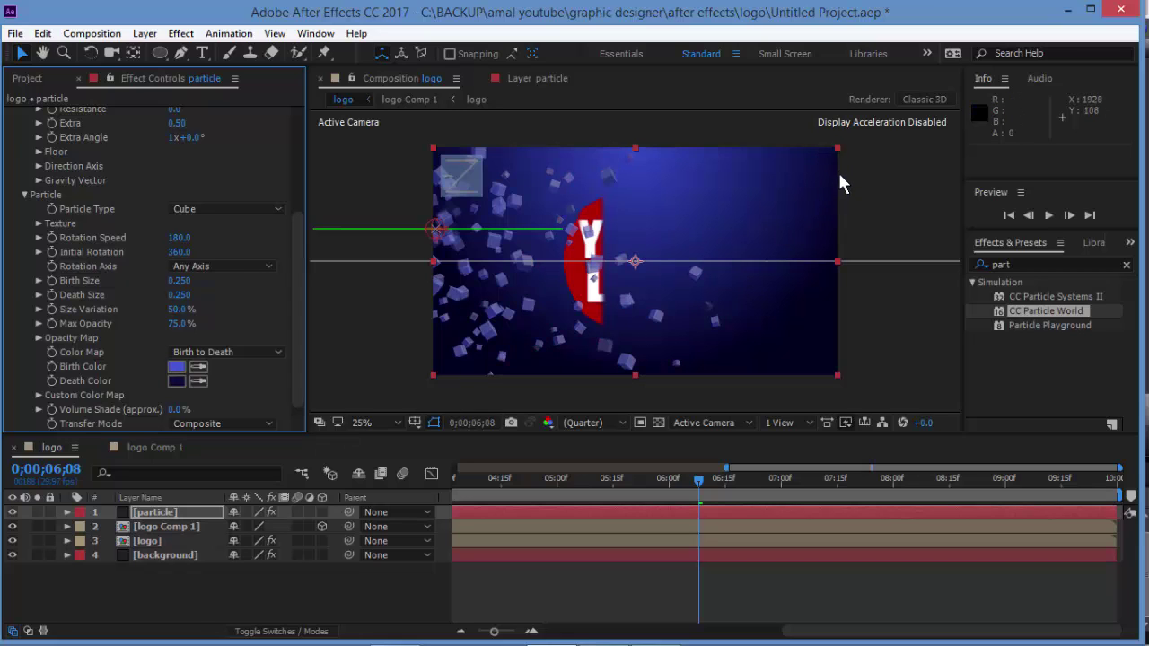
pyautogui.click(199, 380)
# - Set the work area to about 2–8 seconds and trim the logo comp to it
pyautogui.click(334, 449)
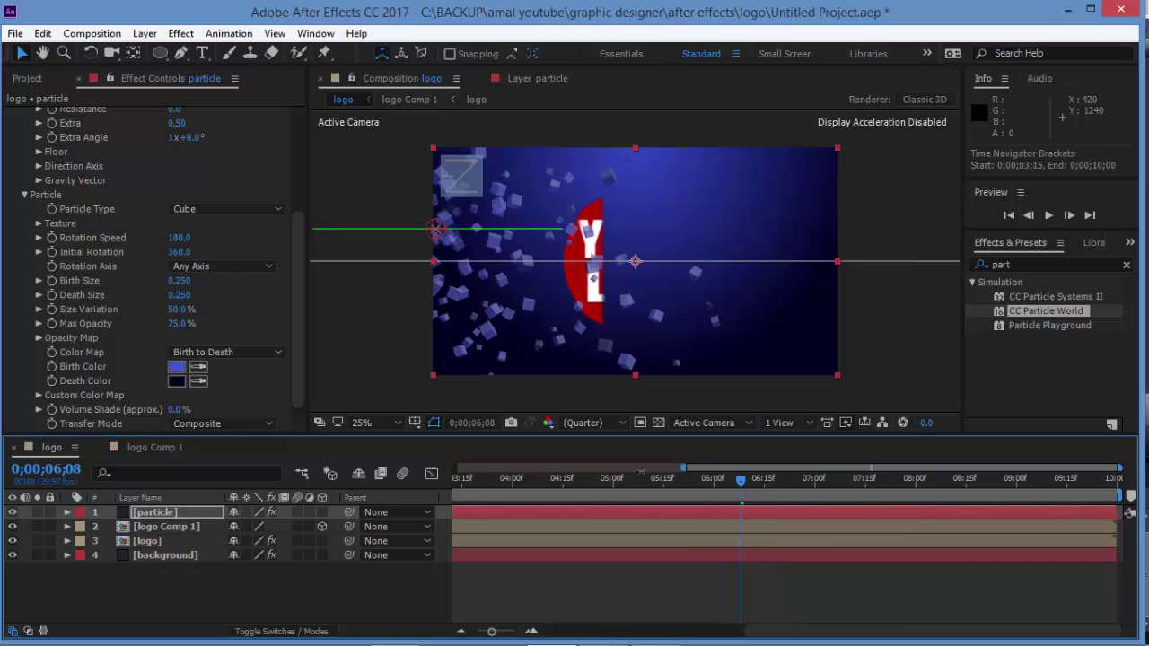
pyautogui.moveTo(728, 468); pyautogui.dragTo(457, 468)
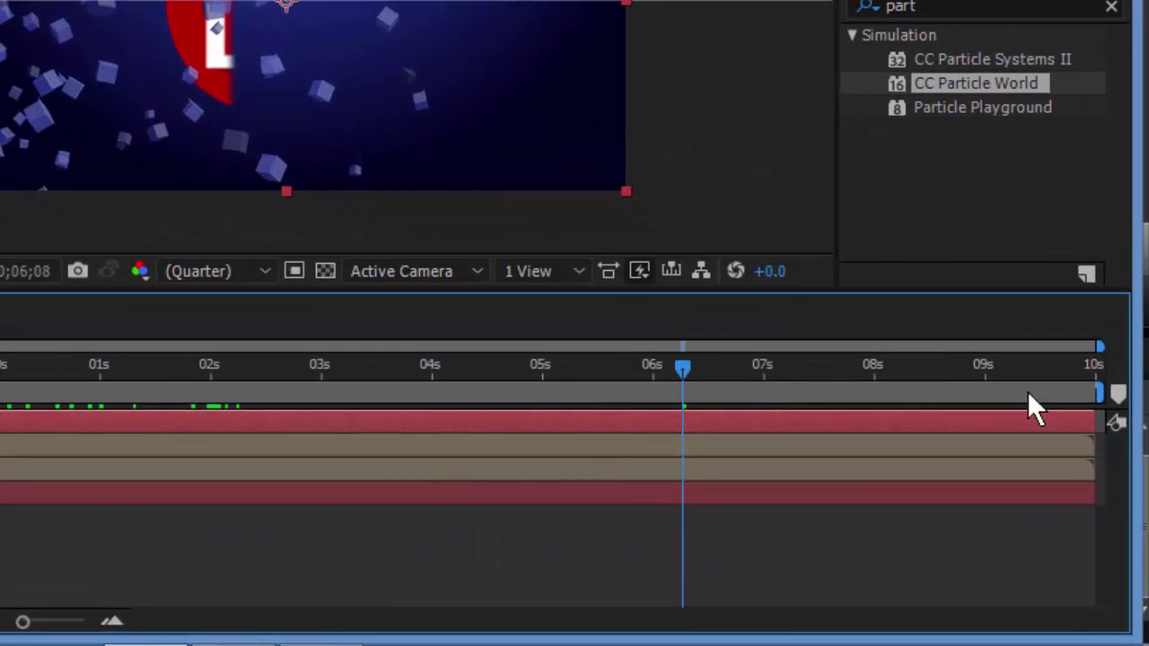
pyautogui.moveTo(1100, 393); pyautogui.dragTo(884, 391)
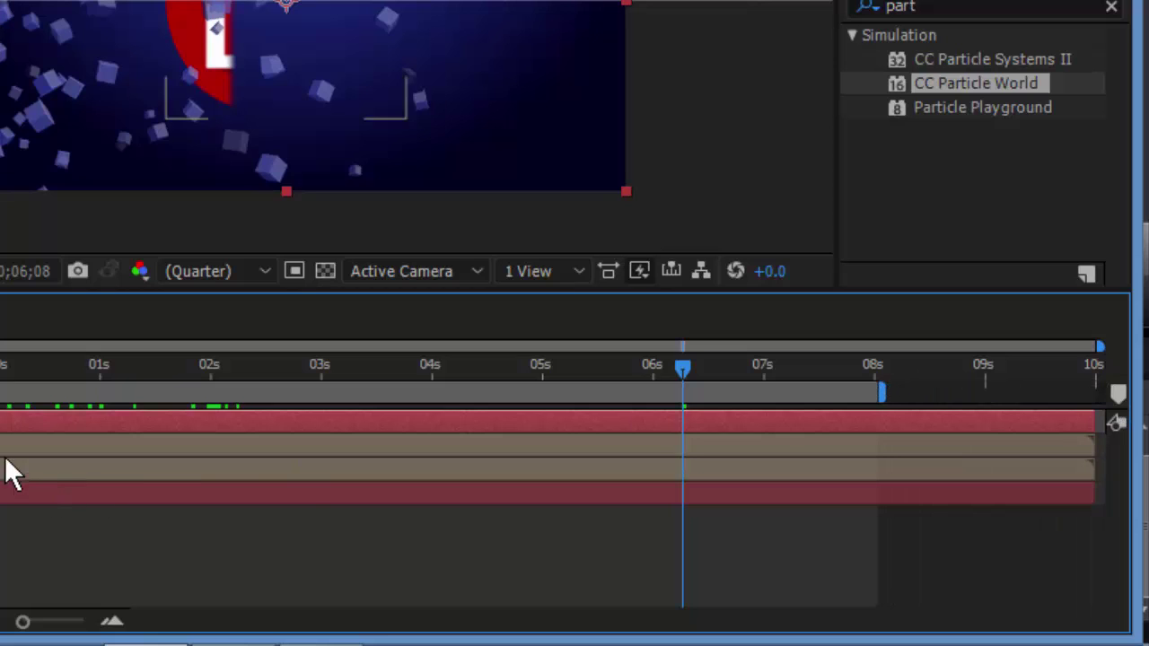
pyautogui.moveTo(3, 392); pyautogui.dragTo(212, 392)
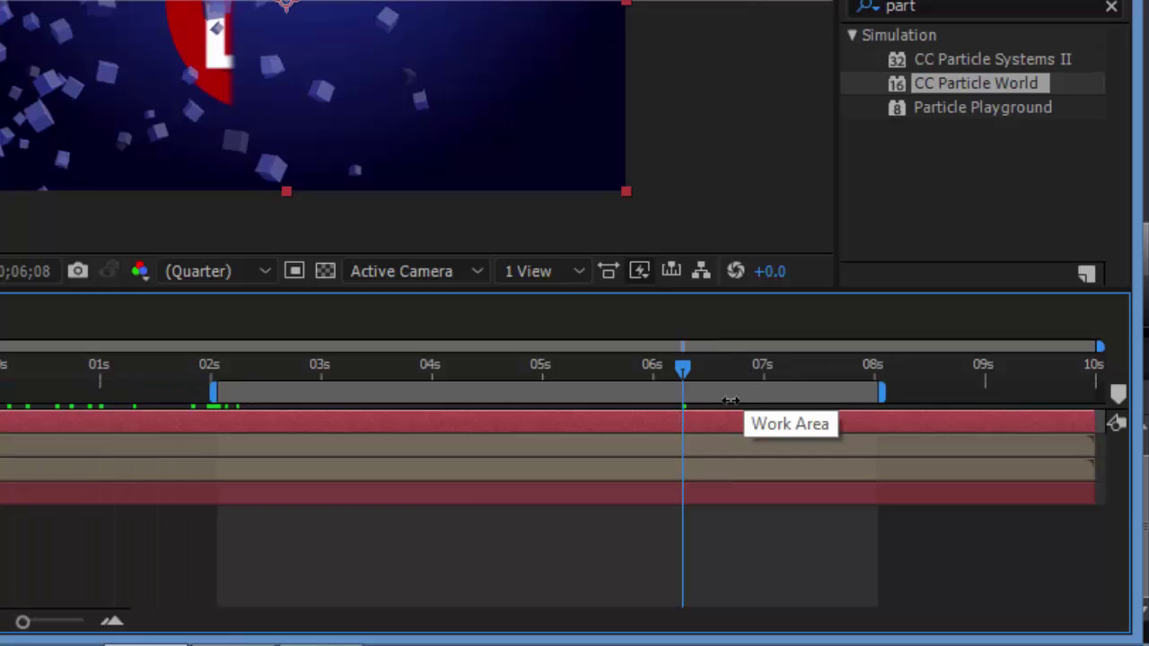
pyautogui.moveTo(883, 388); pyautogui.dragTo(879, 389)
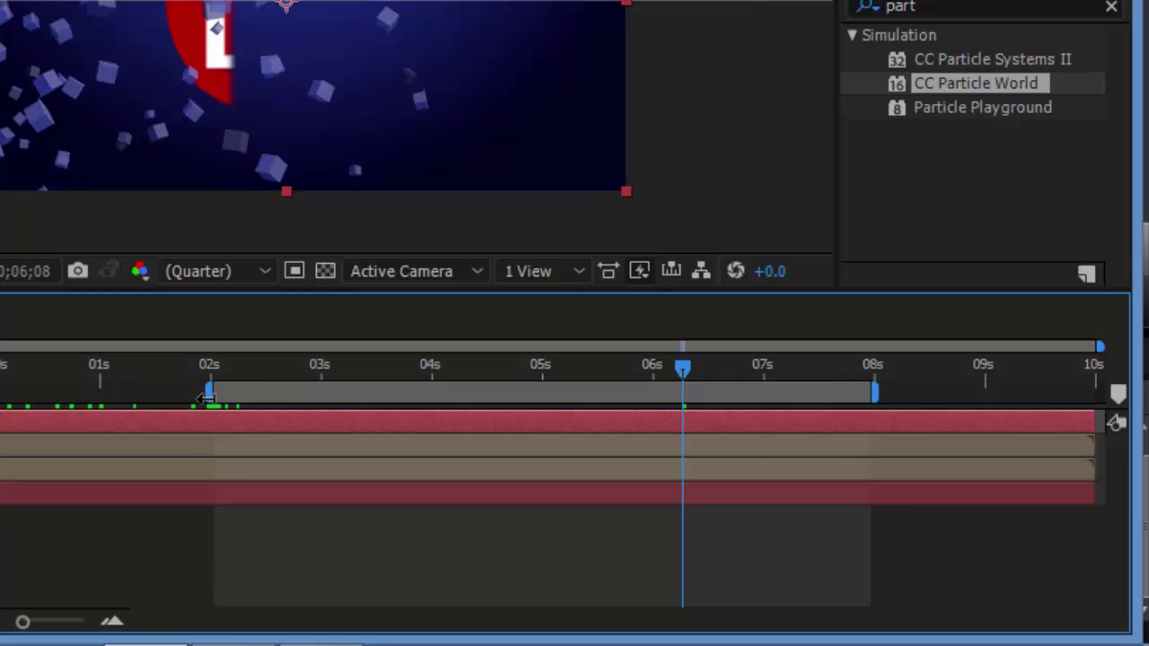
pyautogui.rightClick(517, 393)
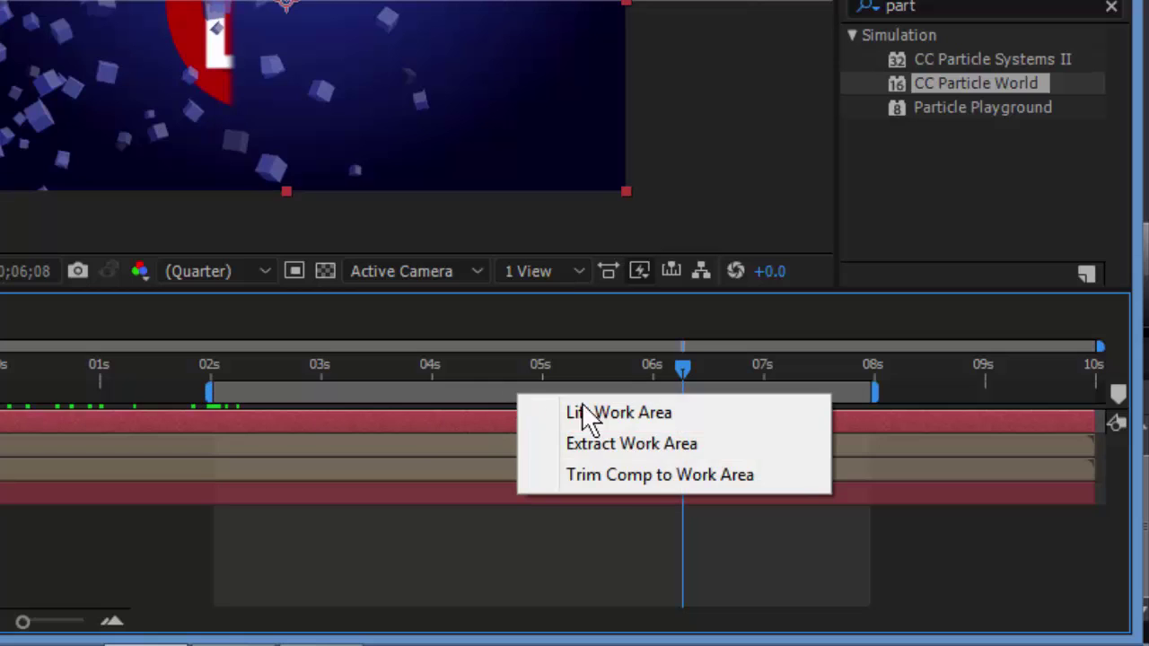
pyautogui.click(633, 477)
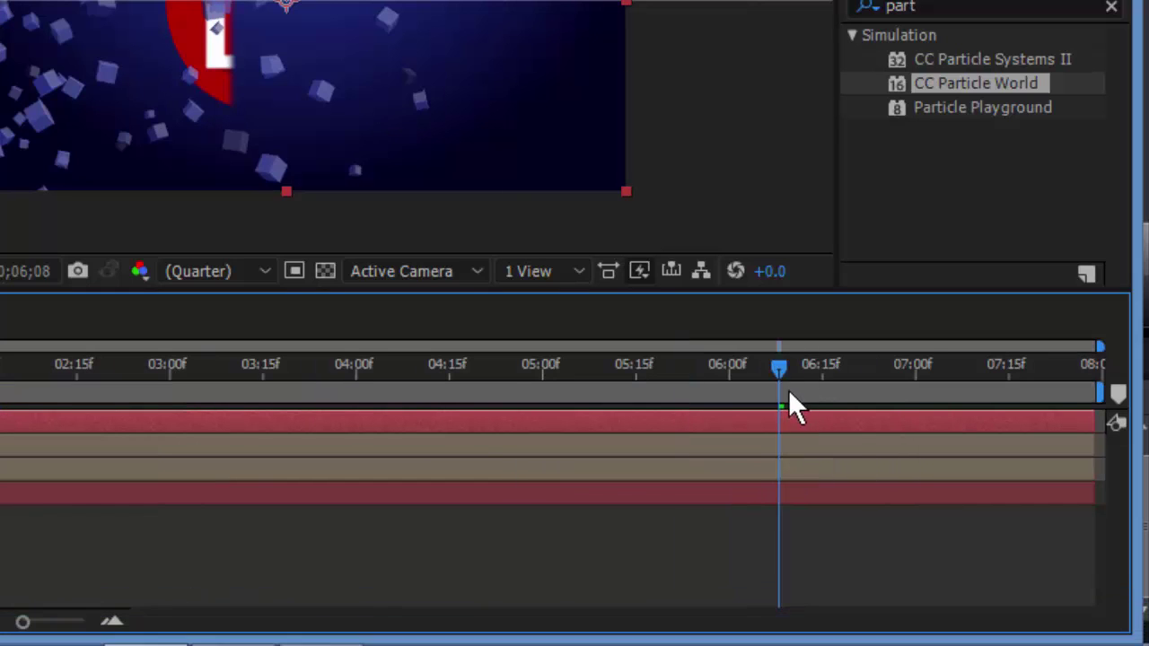
pyautogui.press('Home')
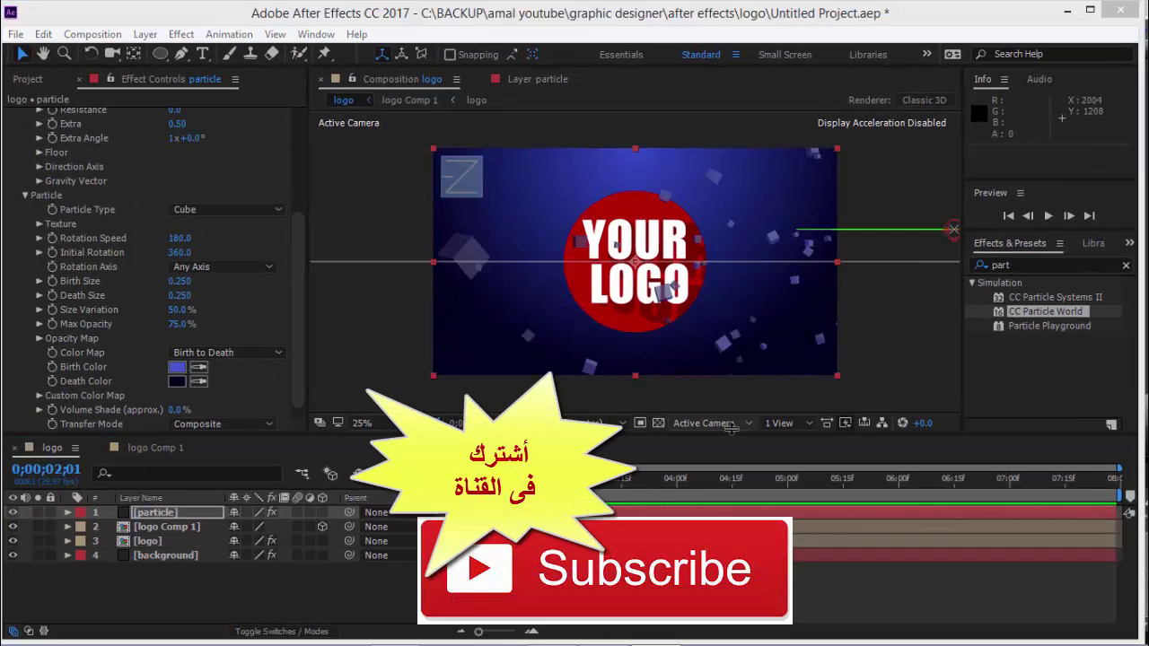
# - Play a RAM preview of the trimmed logo animation with the blue cubes
pyautogui.click(1048, 215)
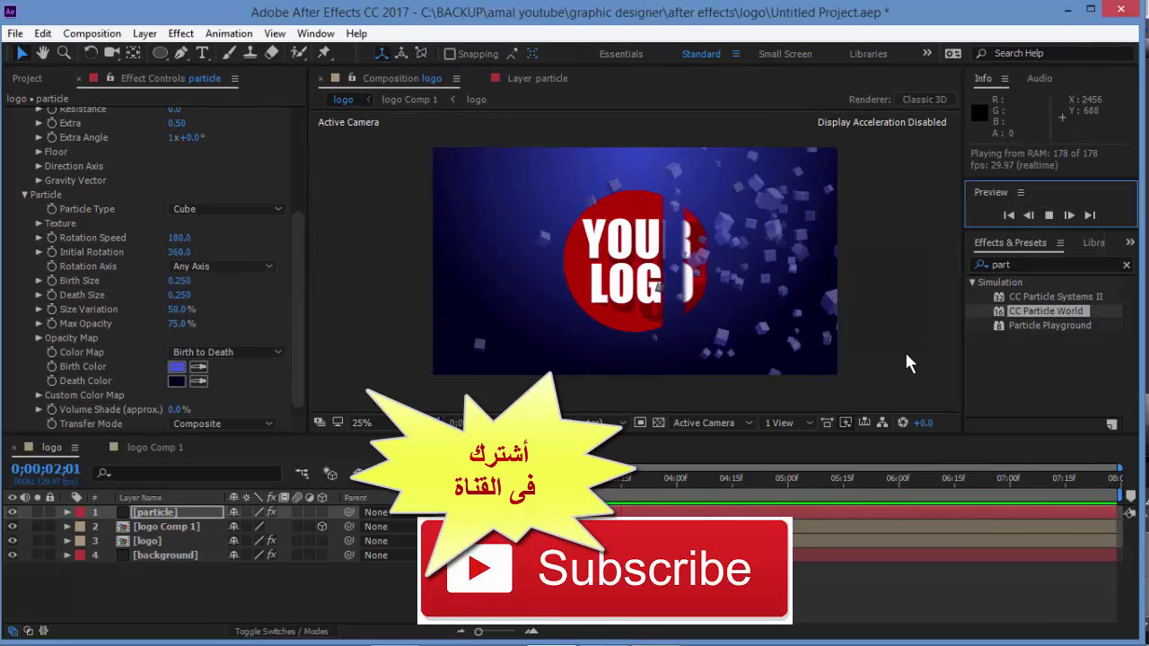